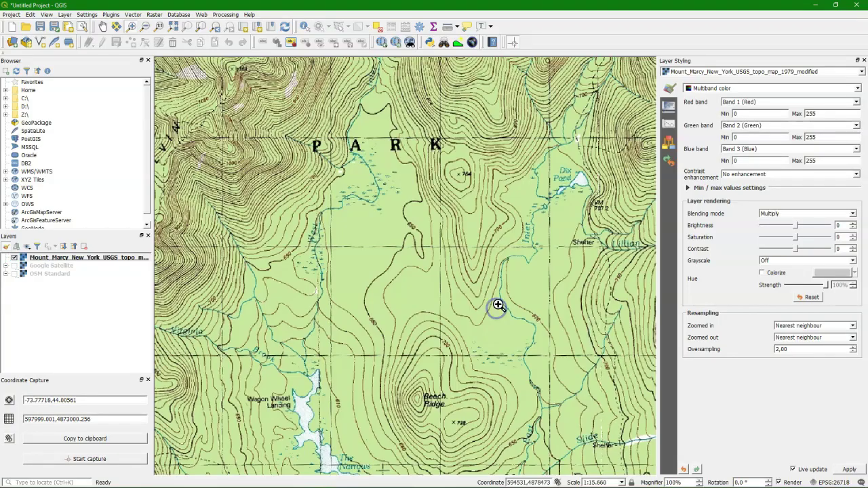
Step: Zoom in around the 764 summit beside Dix Pond and close the Layer Styling panel
left_click_drag(389, 111, 572, 253)
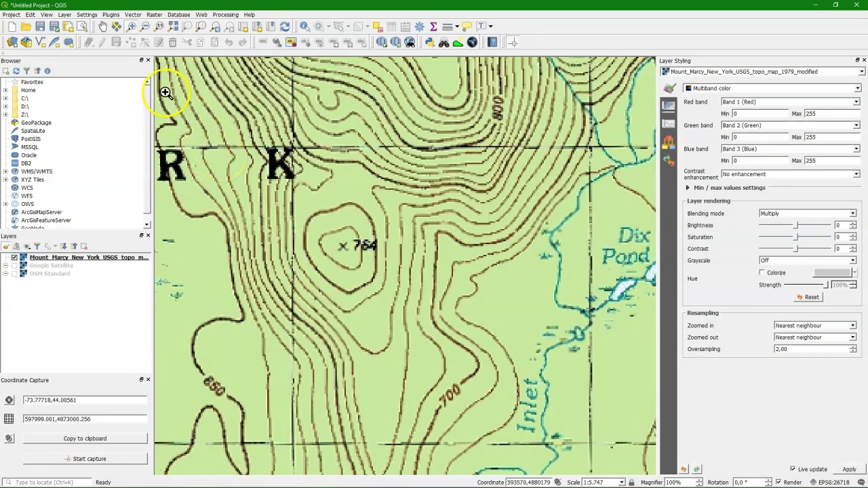
left_click(864, 61)
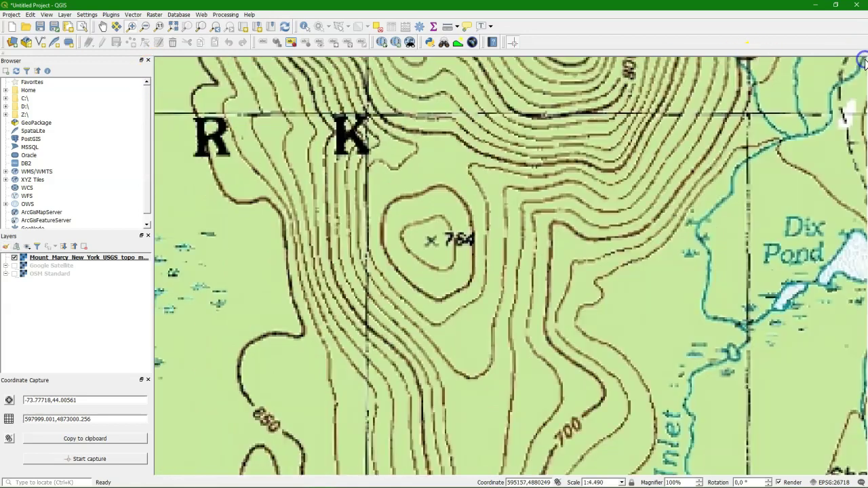
Step: Start a new GeoPackage layer saved to a new Mount_Marcy.gpkg file, with table name Peaks
left_click(66, 15)
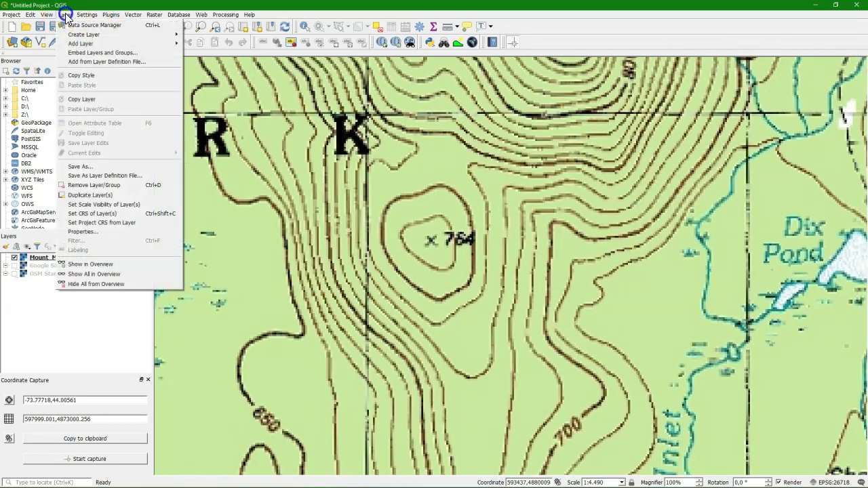
mouse_move(113, 37)
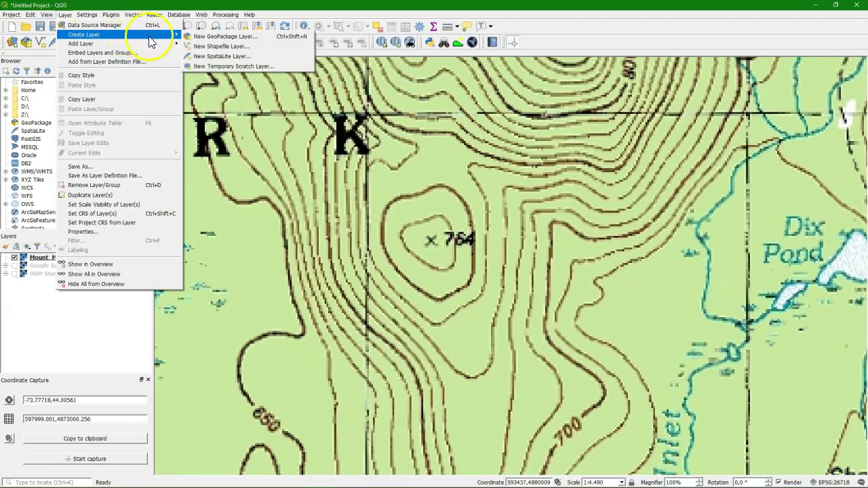
left_click(211, 37)
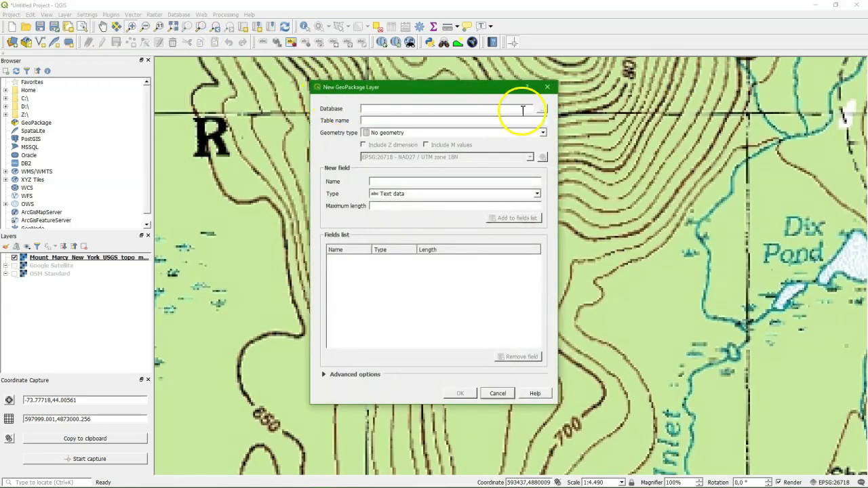
left_click(542, 109)
type("Mount_Marcy")
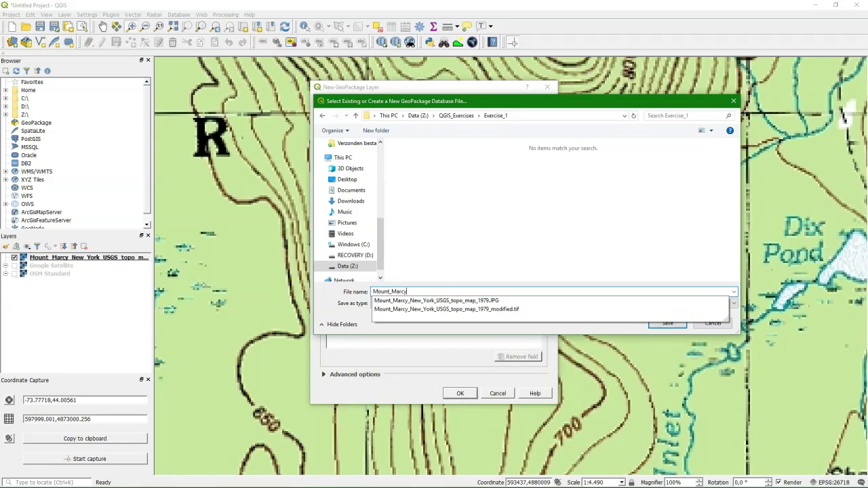
left_click(359, 316)
left_click(678, 328)
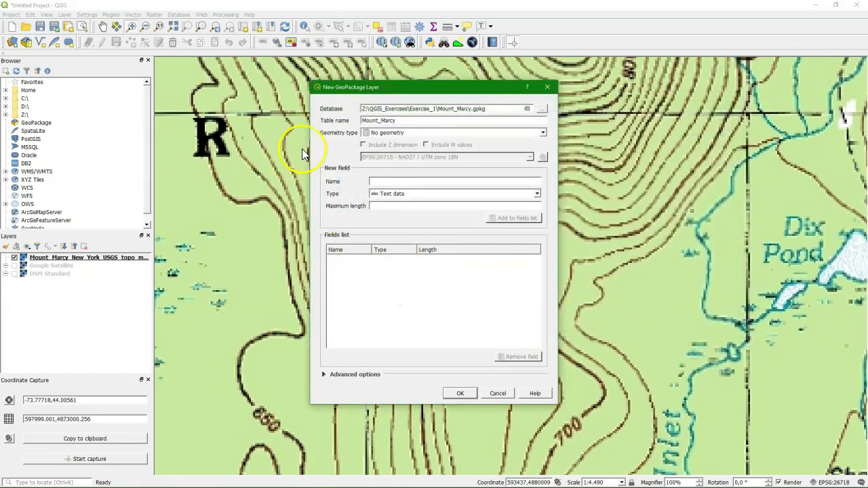
left_click_drag(410, 120, 351, 116)
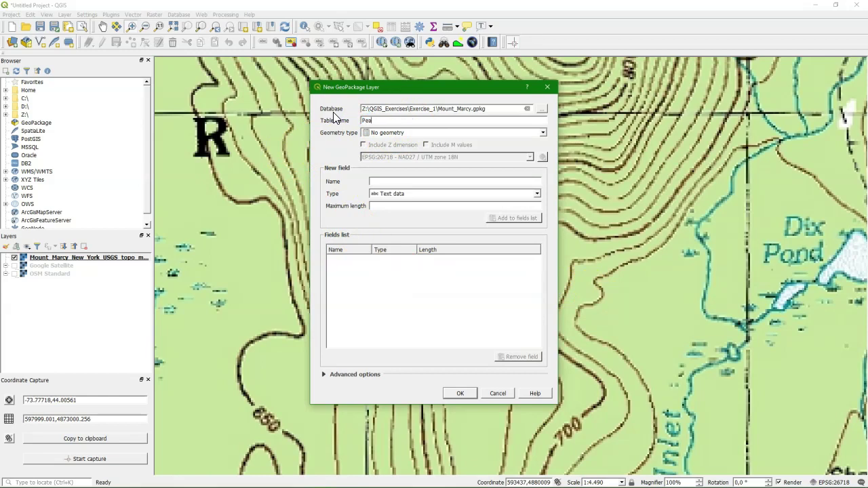
type("Peaks")
Step: Set Point geometry, add a decimal-number Elevation field, and create the Peaks layer
left_click(541, 133)
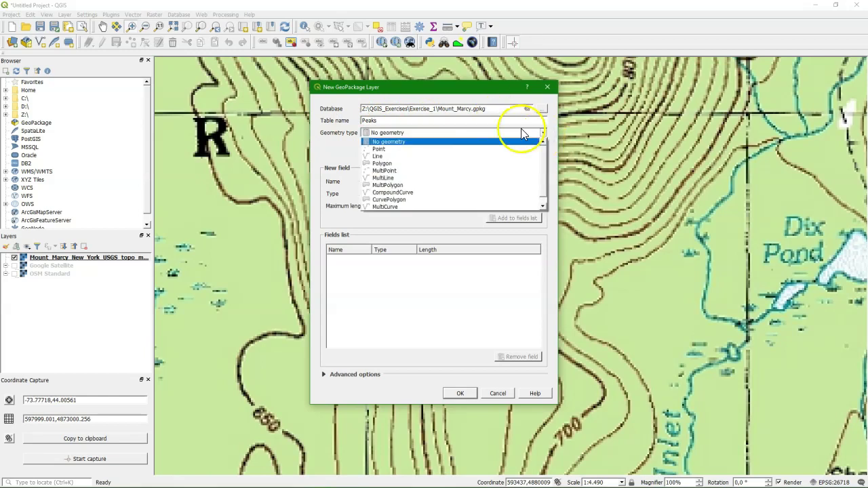
left_click(385, 150)
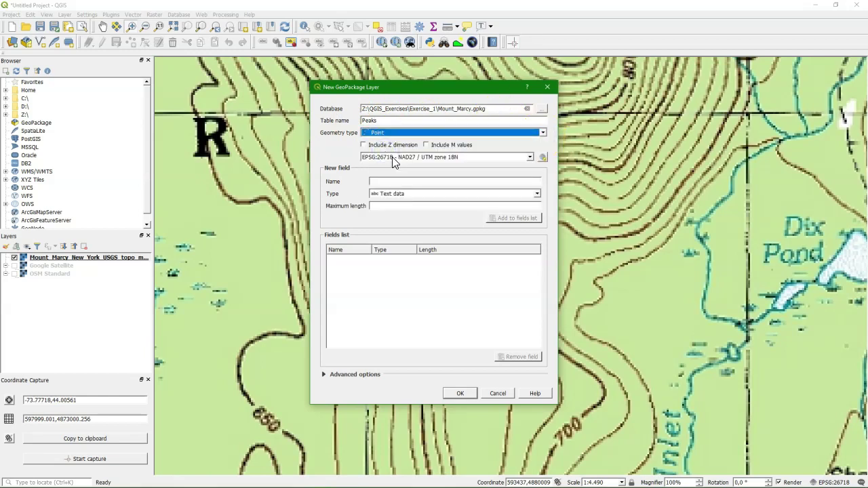
left_click(378, 163)
left_click(381, 181)
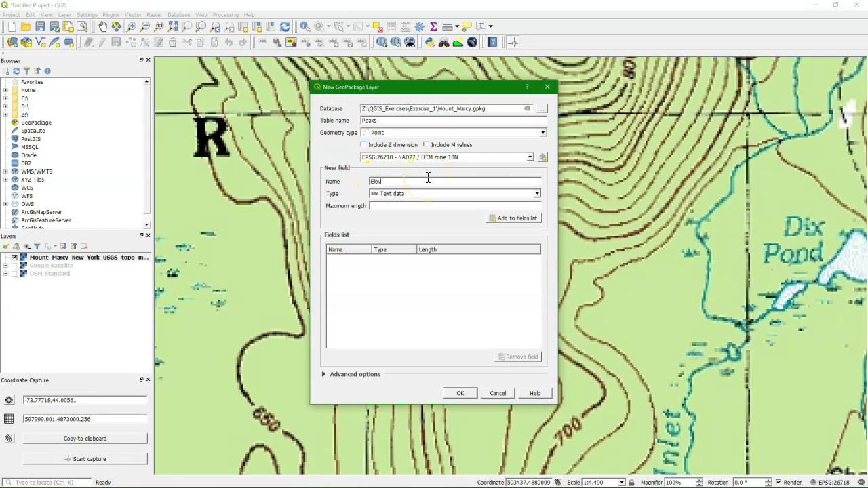
left_click(537, 194)
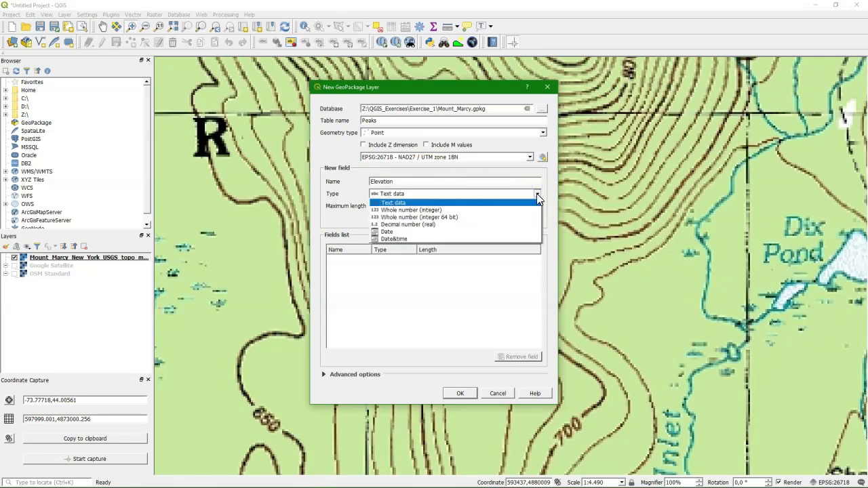
left_click(398, 228)
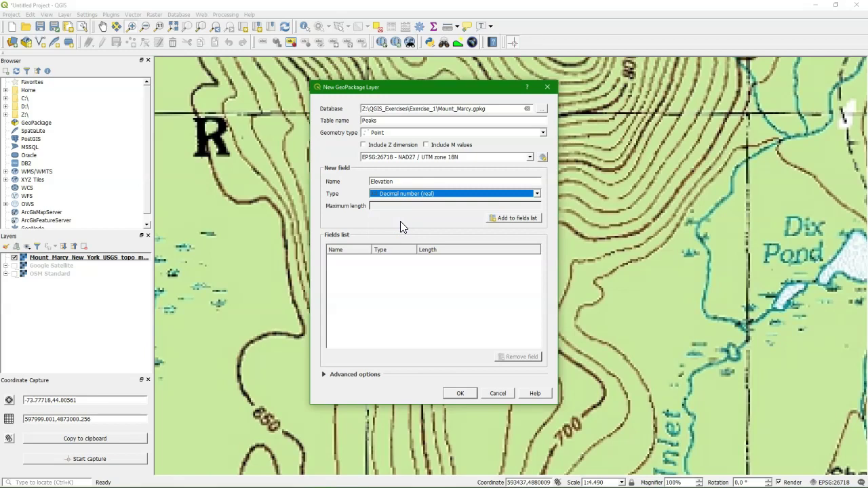
left_click(520, 219)
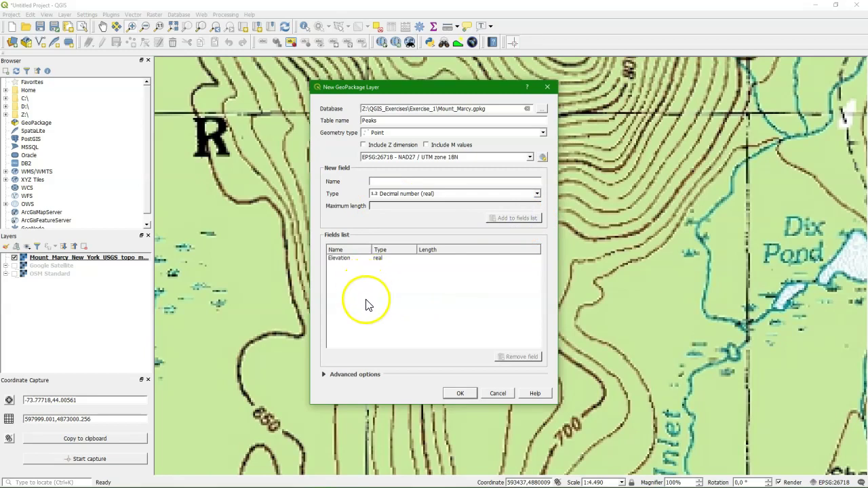
left_click(393, 194)
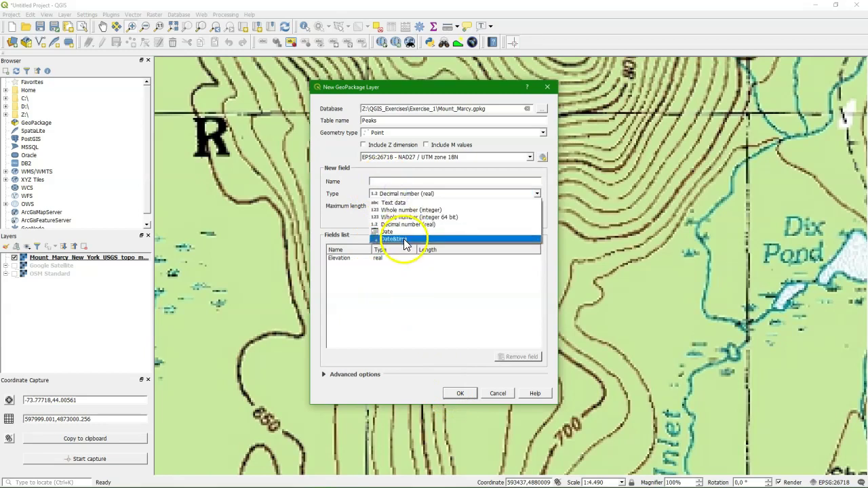
left_click(520, 174)
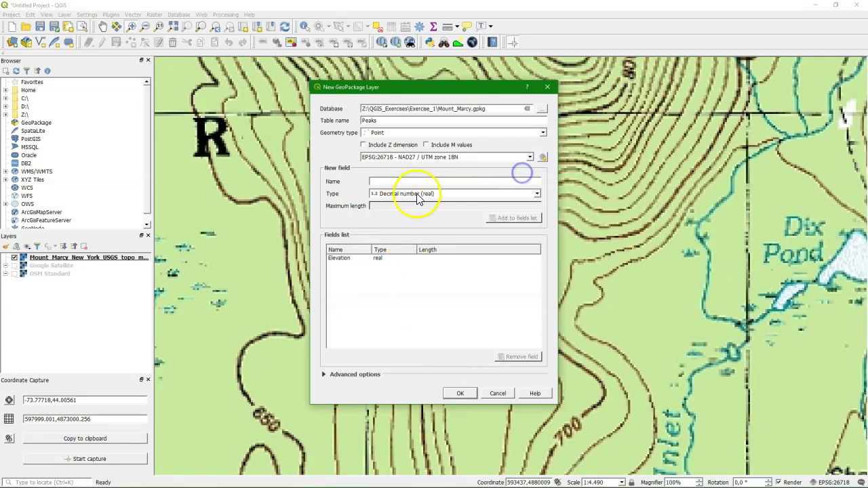
left_click(458, 393)
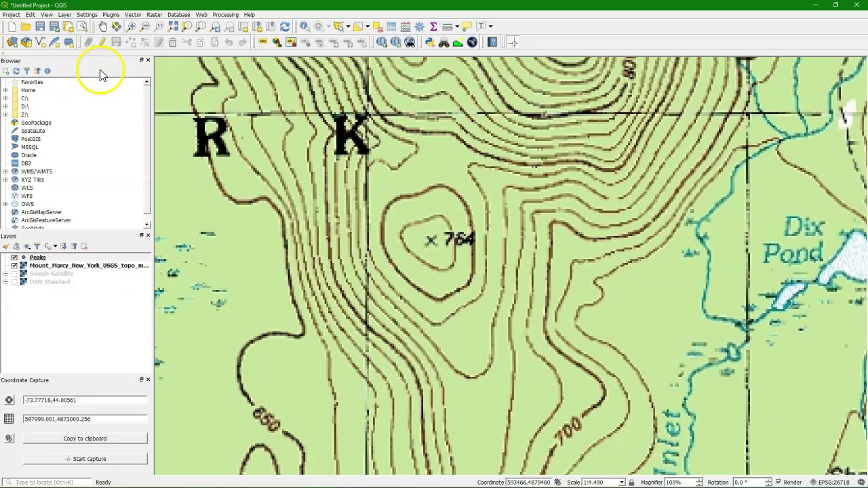
Step: Start editing Peaks and add a point on the 764 summit with Elevation 764
left_click(100, 43)
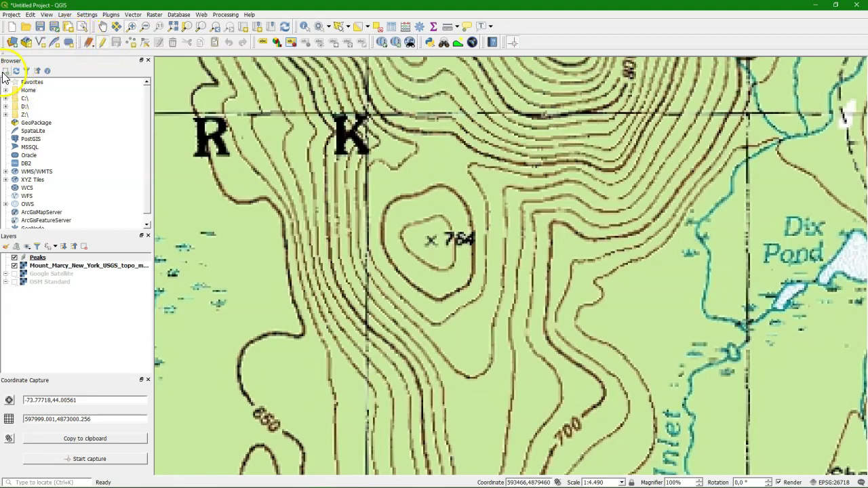
left_click(135, 45)
scroll(432, 240, "up", 3)
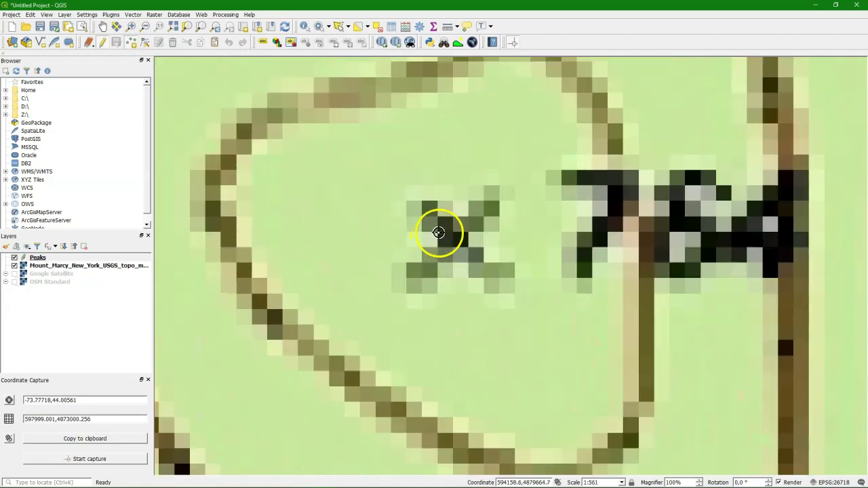
left_click(451, 238)
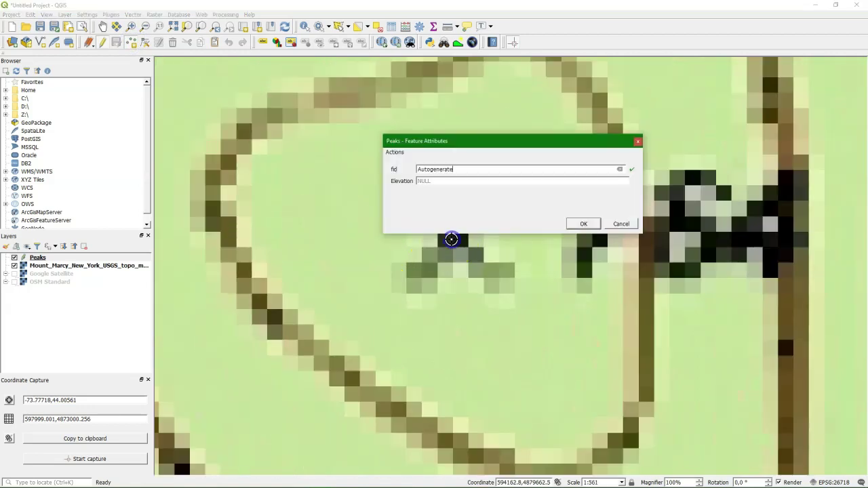
scroll(332, 203, "down", 2)
scroll(332, 203, "down", 1)
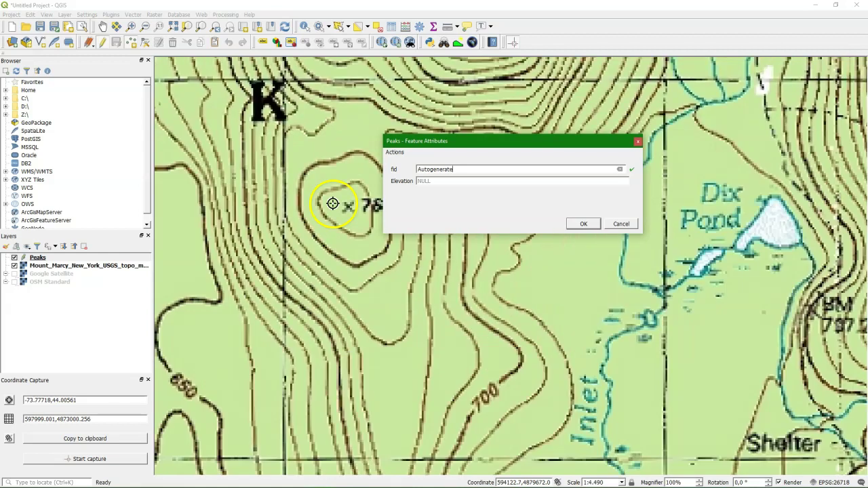
left_click_drag(467, 143, 521, 147)
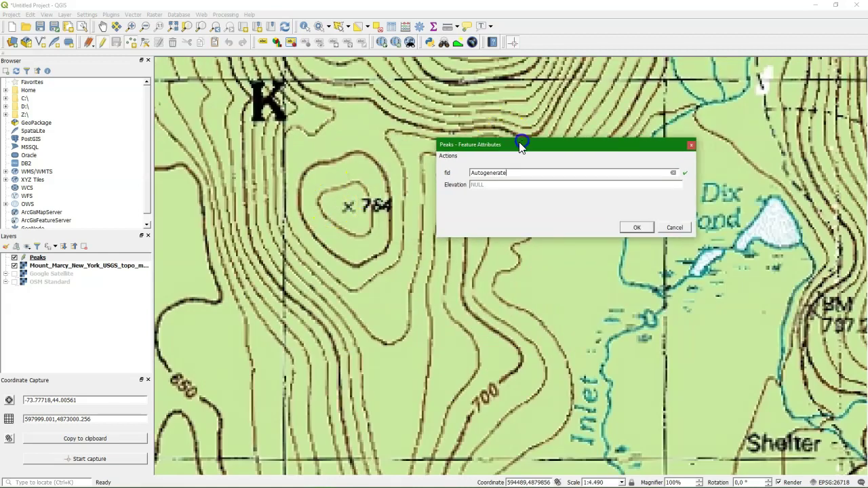
left_click(488, 184)
left_click(760, 236)
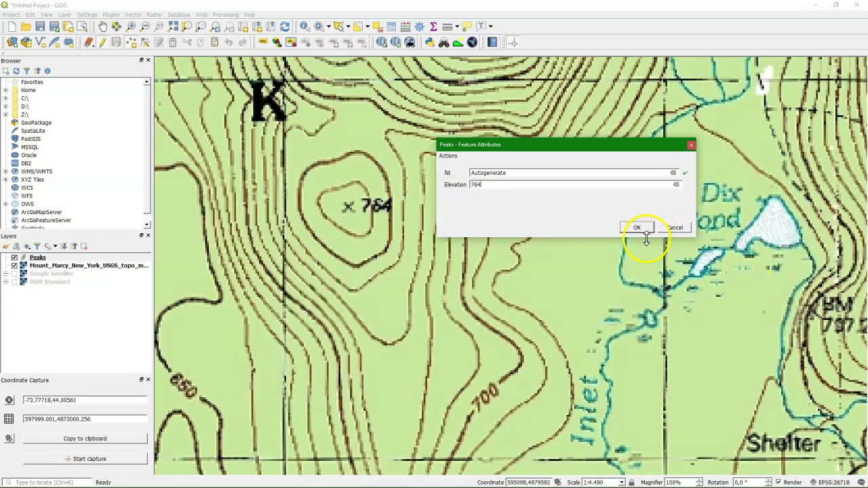
left_click(638, 227)
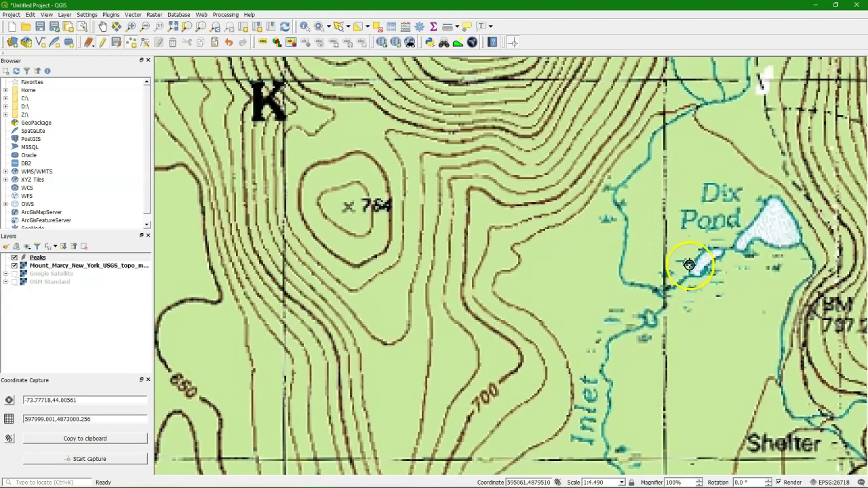
Step: Pan to Beach Ridge and add a Peaks point on the 738 summit
scroll(388, 252, "down", 2)
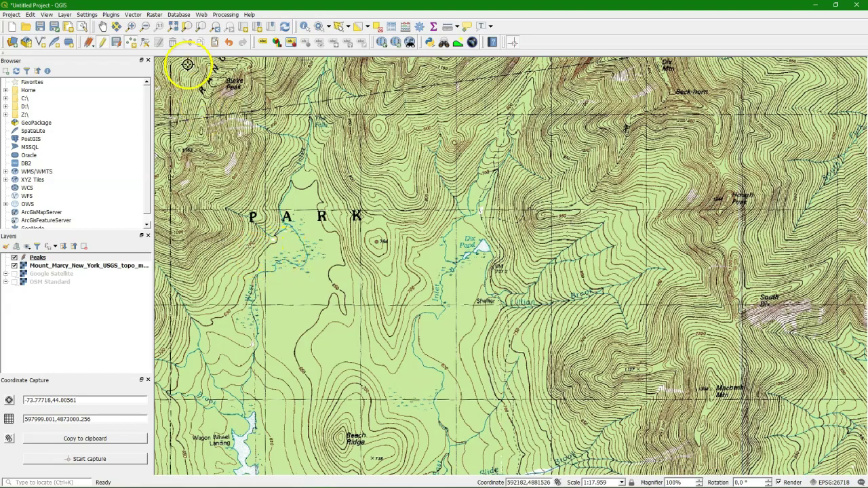
left_click(103, 26)
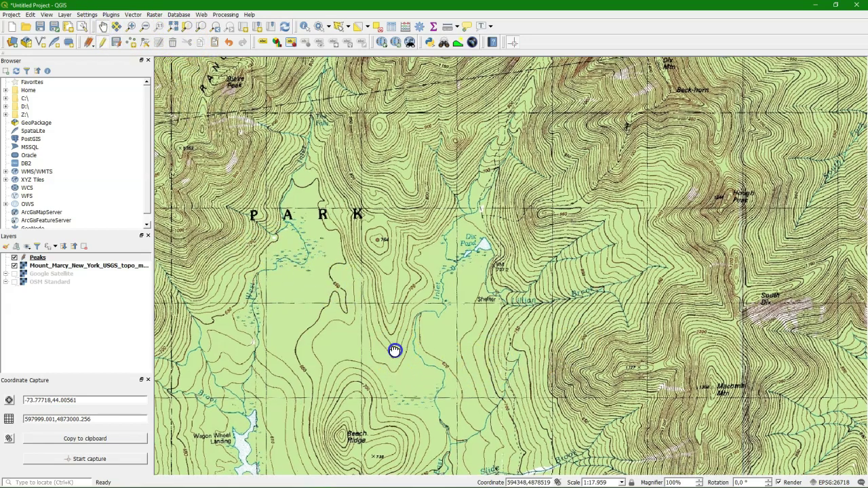
left_click_drag(393, 350, 455, 251)
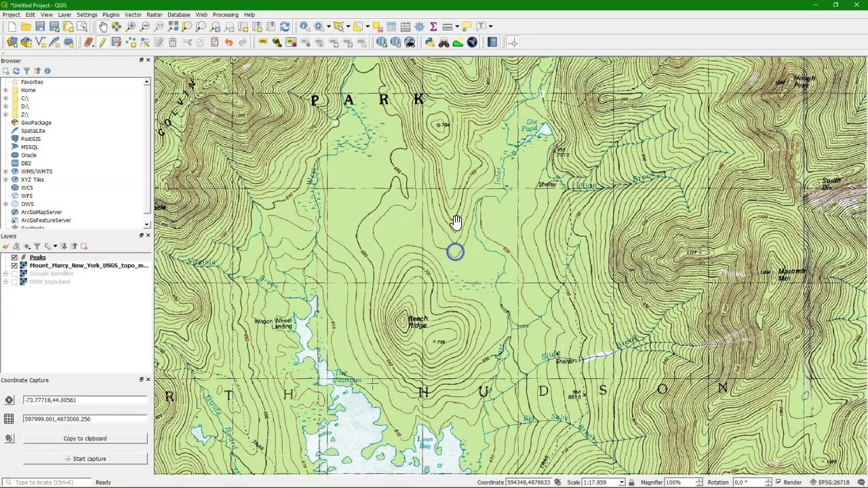
scroll(423, 343, "up", 4)
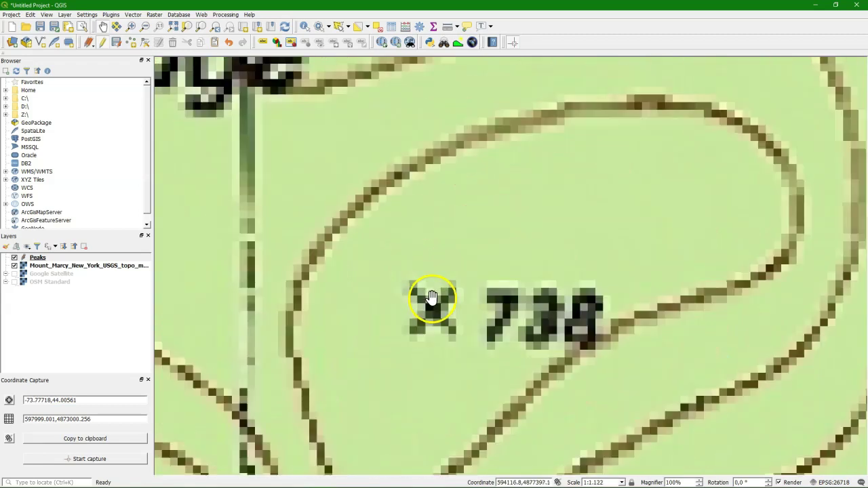
left_click(131, 42)
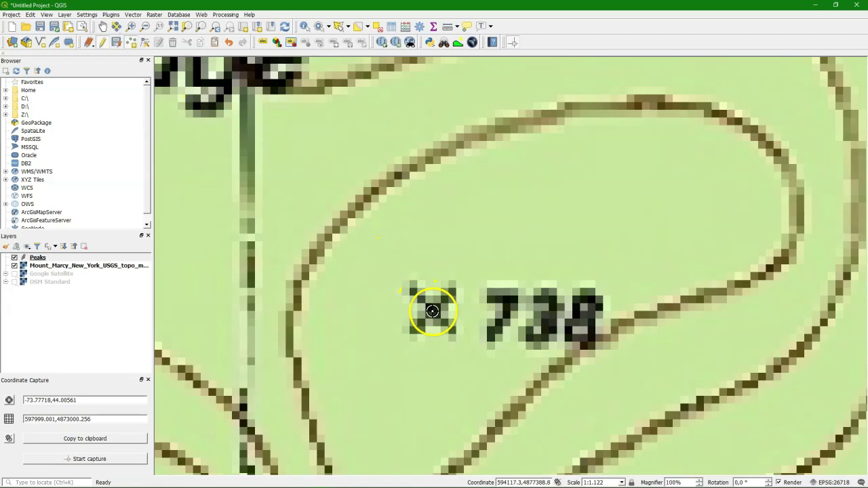
left_click(432, 311)
left_click(496, 183)
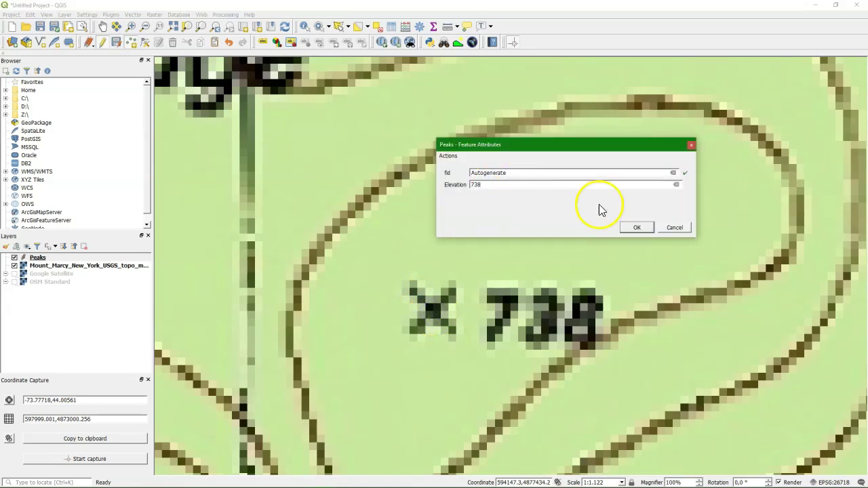
left_click(640, 228)
Step: Add a Peaks point on the summit marked 1048 with Elevation 1066
scroll(379, 283, "down", 3)
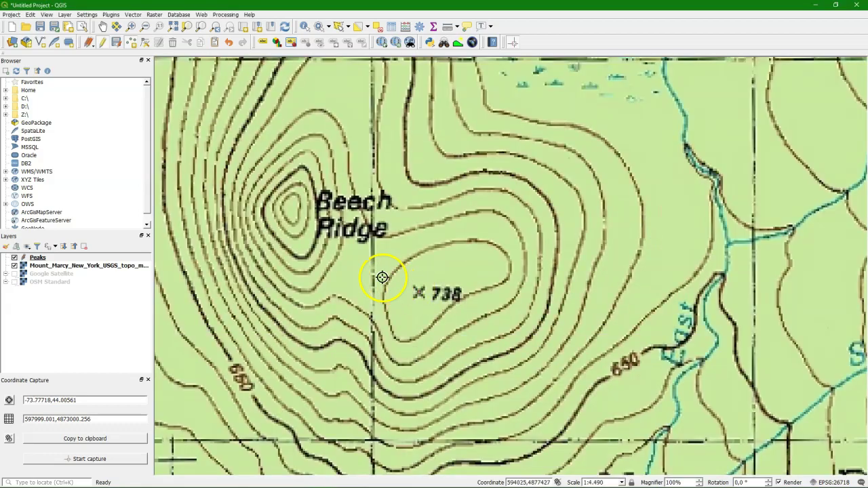
scroll(378, 277, "down", 1)
scroll(378, 278, "down", 1)
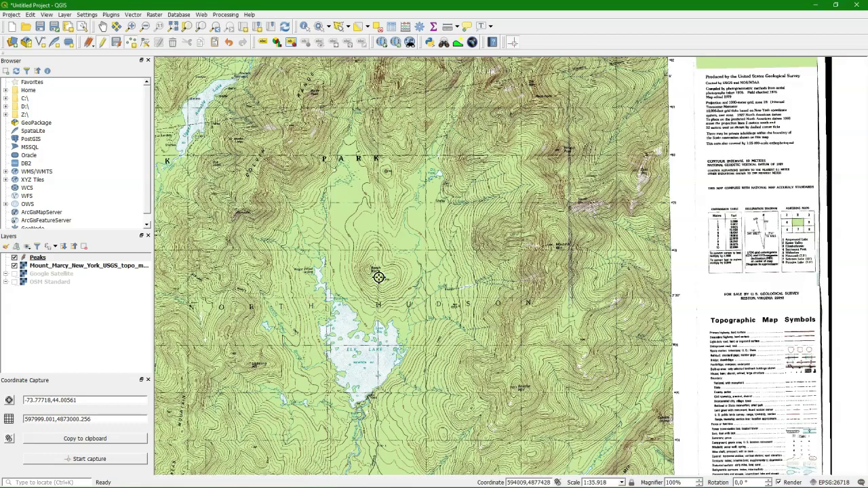
scroll(387, 280, "up", 1)
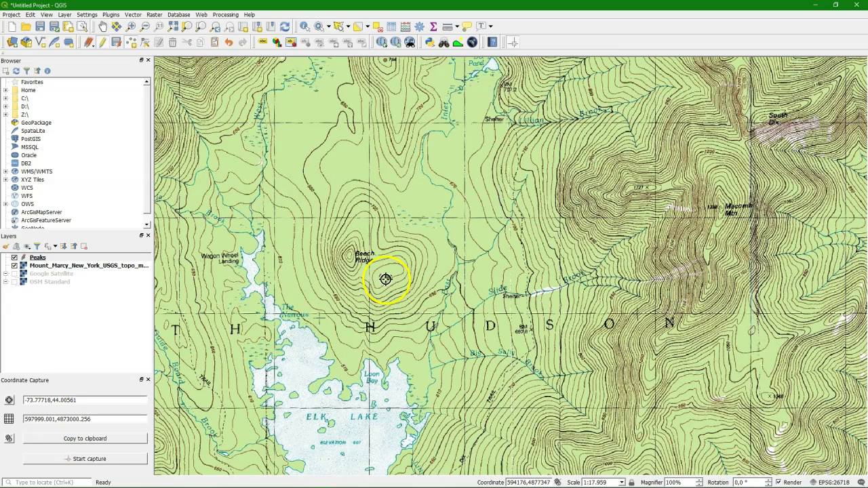
scroll(771, 392, "up", 1)
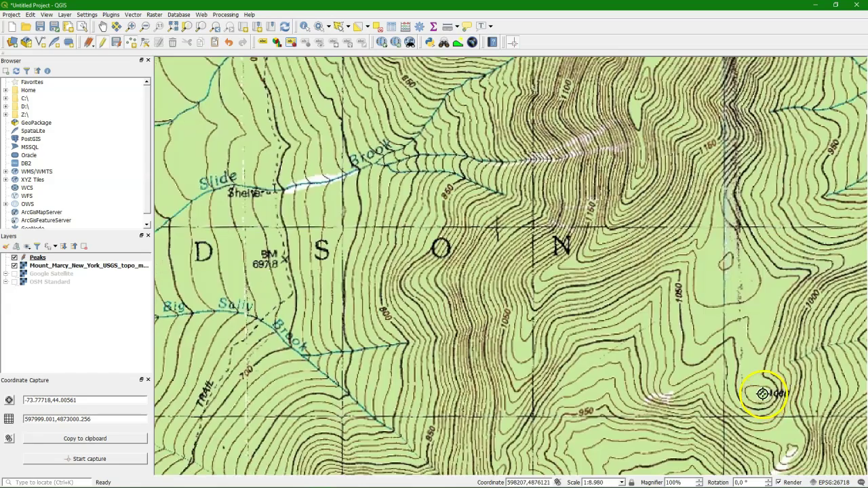
left_click_drag(771, 391, 499, 326)
scroll(501, 323, "up", 2)
scroll(522, 328, "down", 1)
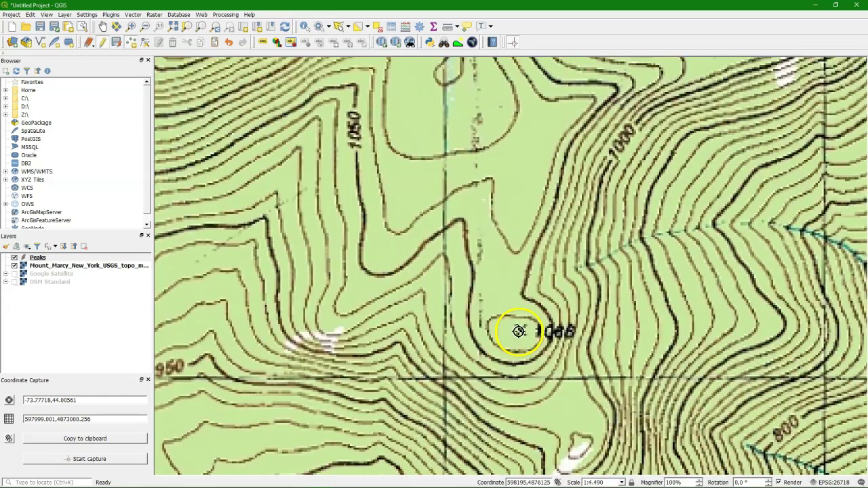
scroll(518, 330, "down", 1)
scroll(515, 330, "up", 2)
scroll(516, 331, "up", 1)
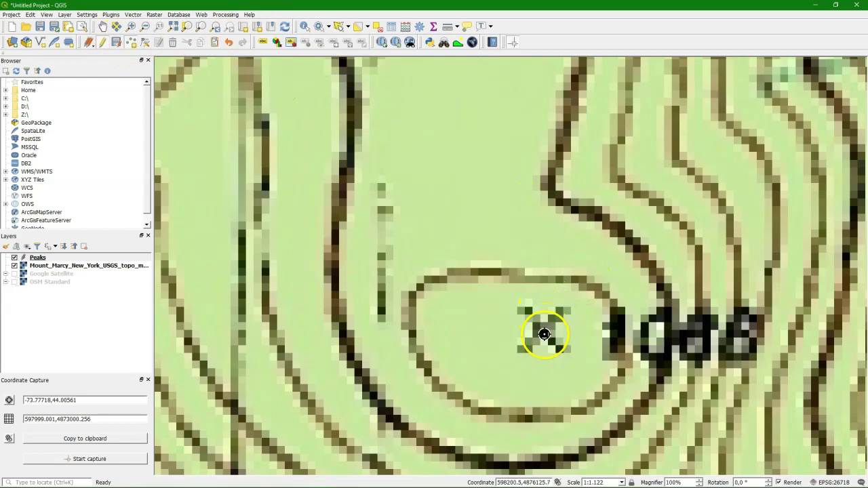
left_click(540, 329)
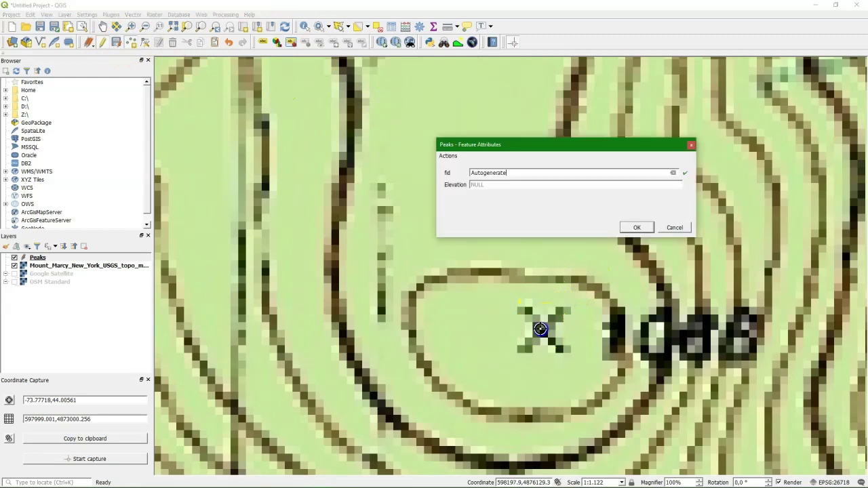
left_click(509, 185)
type("1066")
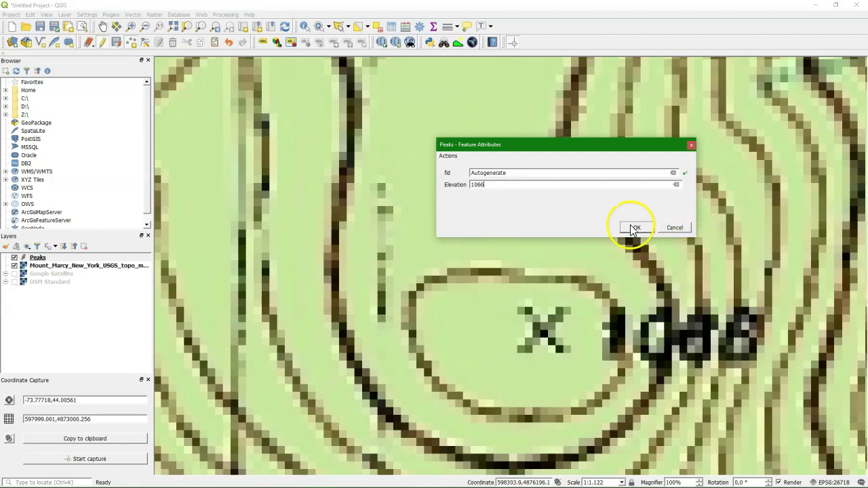
left_click(630, 227)
scroll(340, 214, "down", 2)
Step: Move the 1066 peak point exactly onto the X mark with the Vertex Tool
scroll(340, 214, "down", 1)
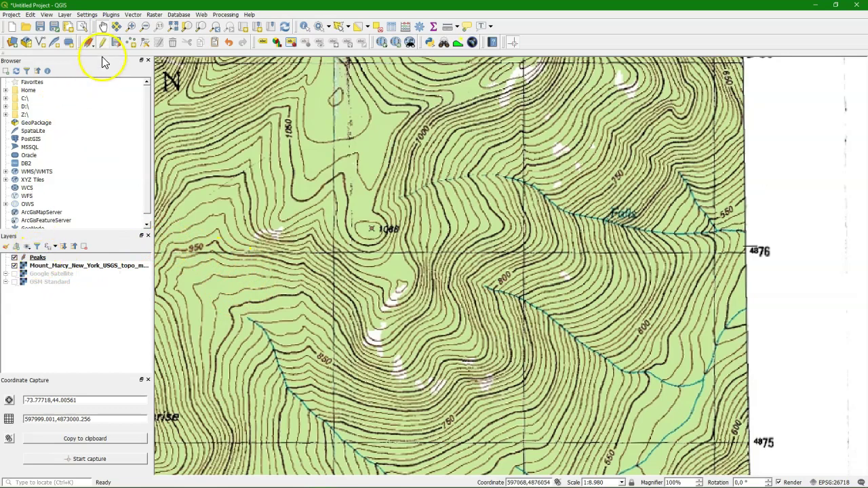
left_click(149, 45)
left_click(372, 229)
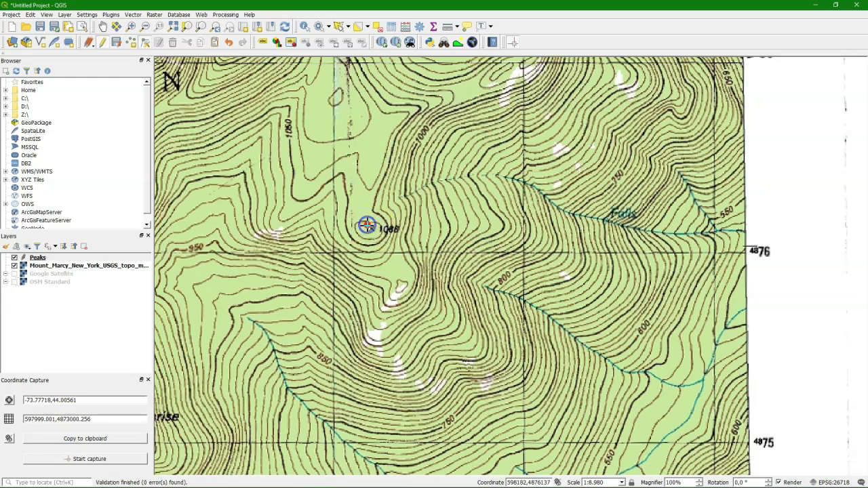
left_click(369, 228)
scroll(370, 228, "up", 4)
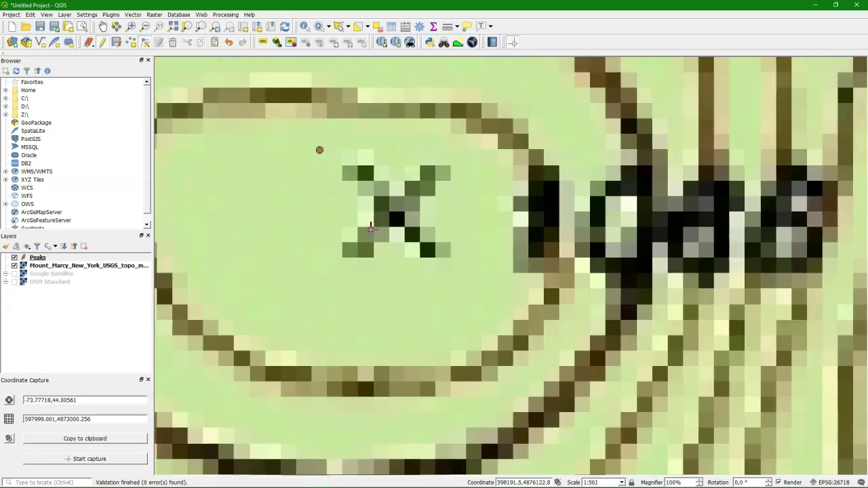
left_click(392, 216)
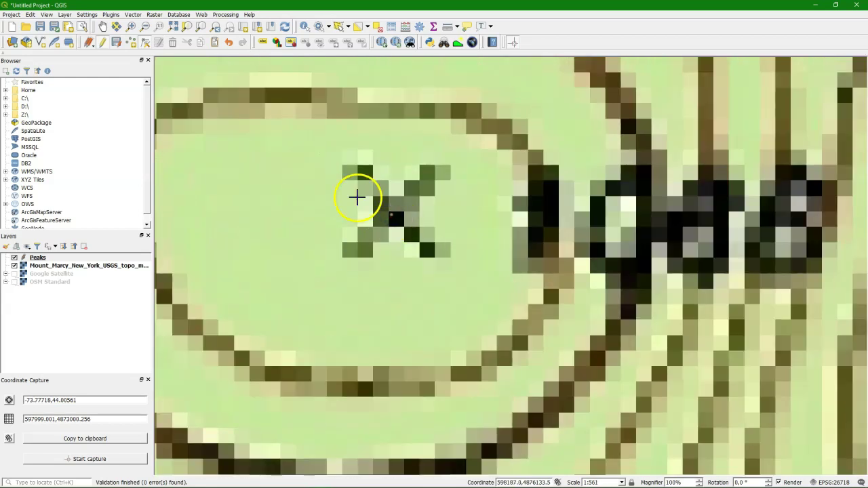
Step: Save the Peaks edits and open the Peaks attribute table
left_click(102, 43)
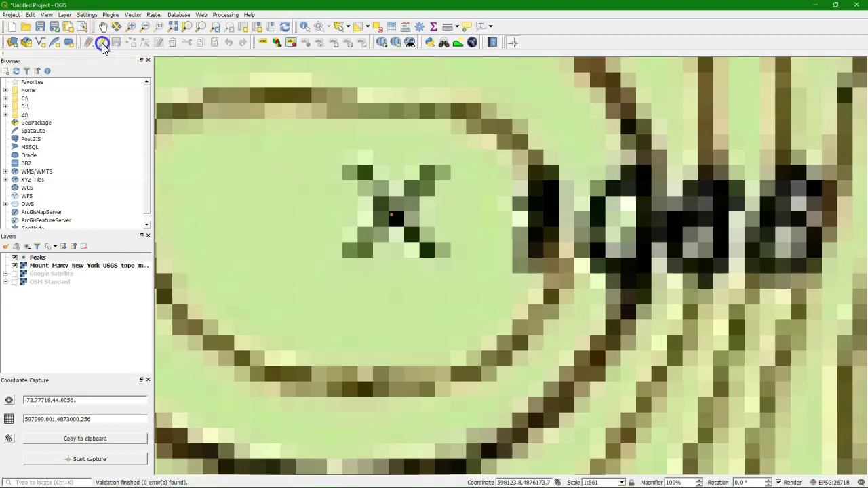
right_click(38, 259)
left_click(67, 354)
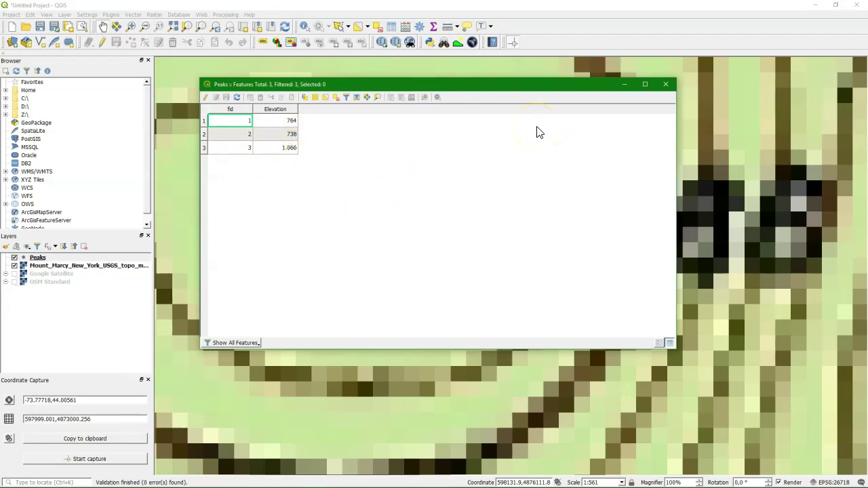
Step: Close the Peaks attribute table to return to the map
left_click(666, 85)
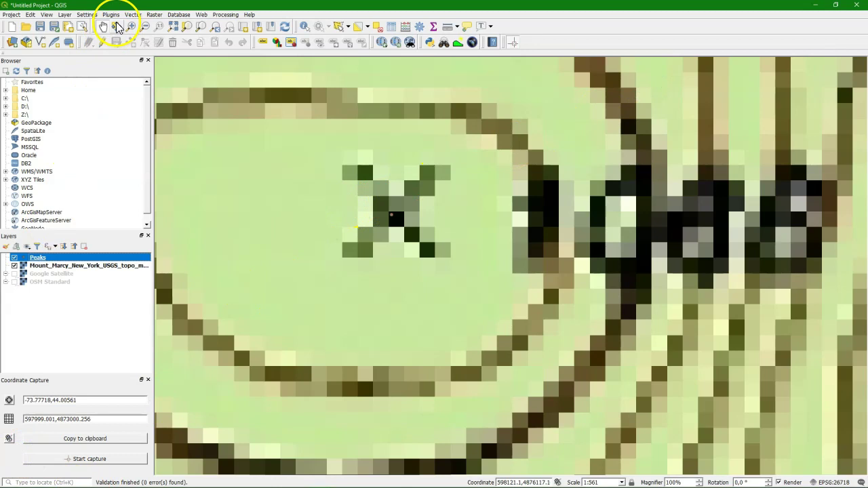
Step: Start a new GeoPackage layer in the existing Mount_Marcy.gpkg, with table name Rivers
left_click(66, 16)
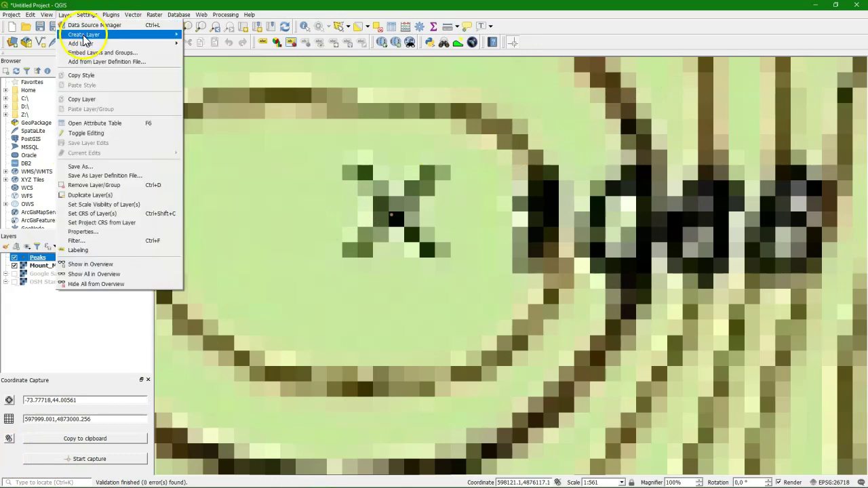
mouse_move(85, 34)
left_click(131, 38)
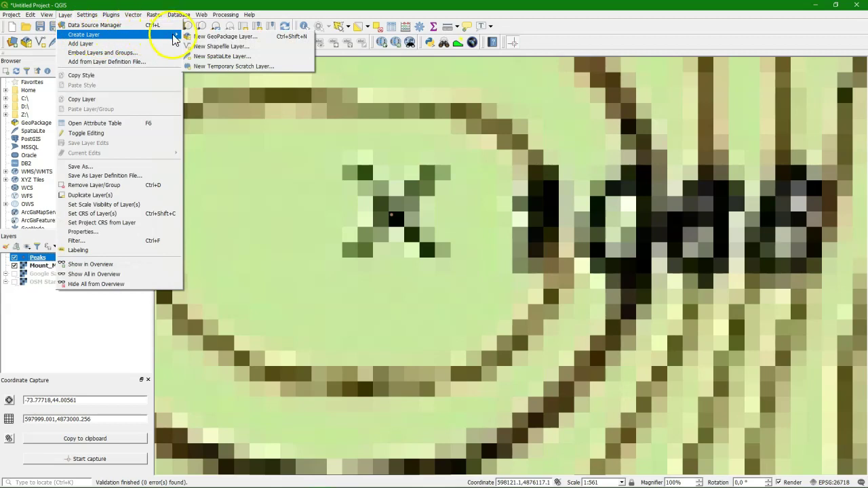
left_click(224, 36)
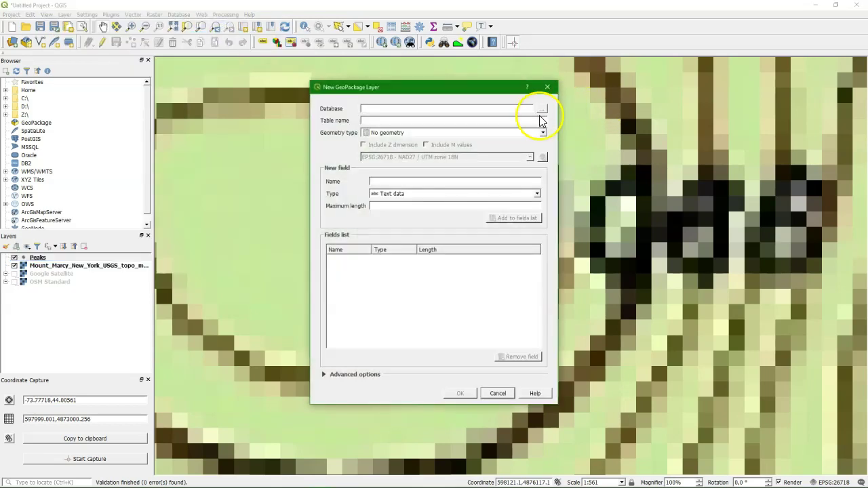
left_click(543, 109)
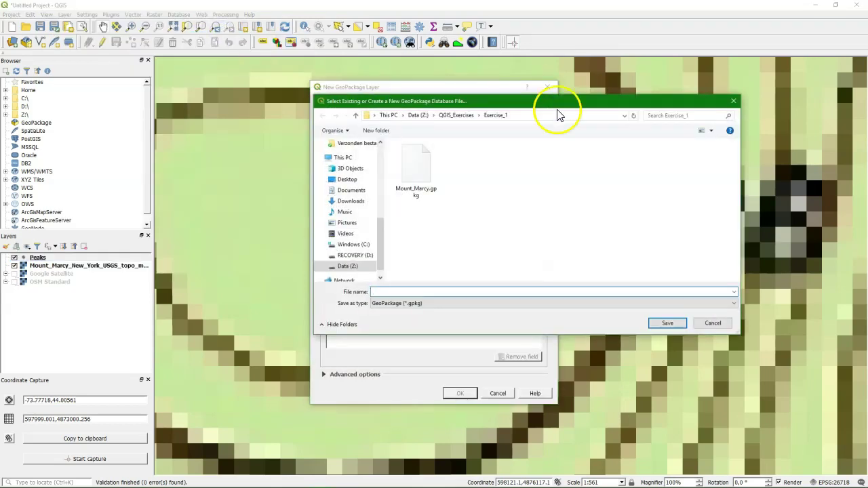
left_click(427, 173)
left_click(671, 323)
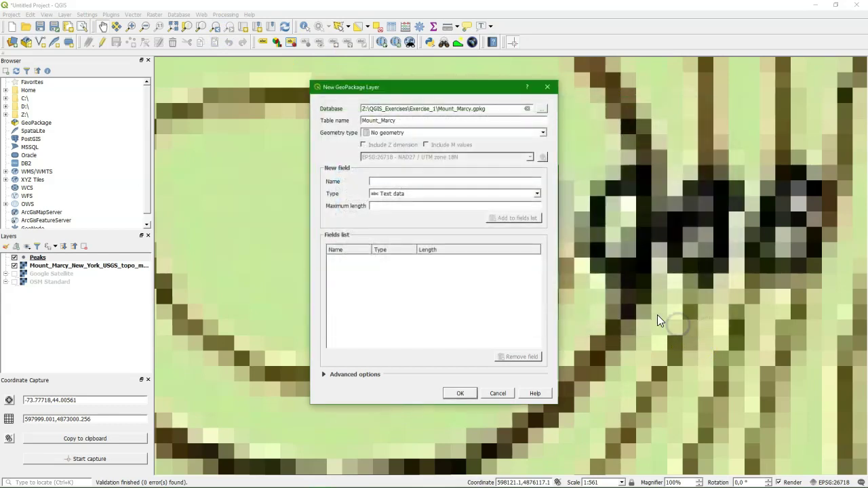
left_click(404, 120)
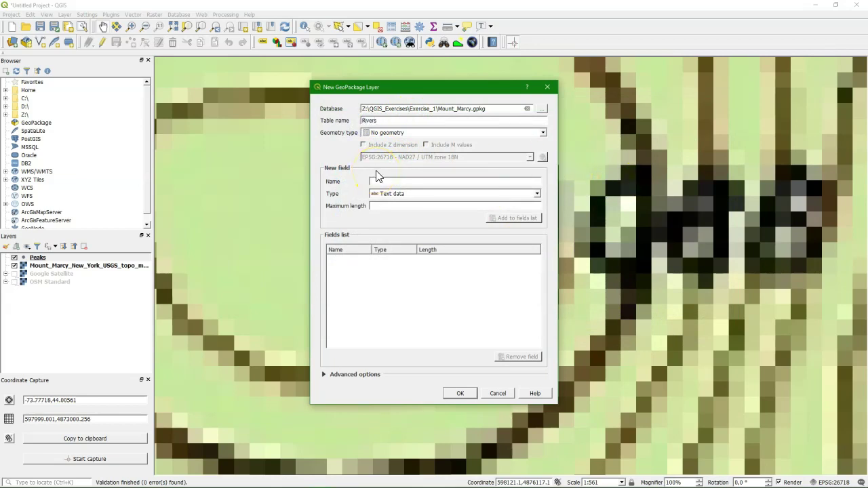
Step: Give it Line geometry and a Name text field of length 100, then add Rivers to the GeoPackage
left_click(400, 133)
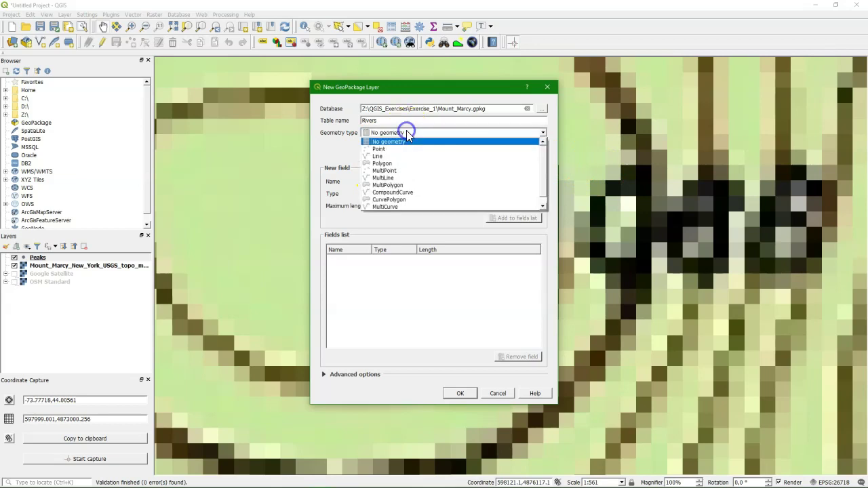
left_click(383, 157)
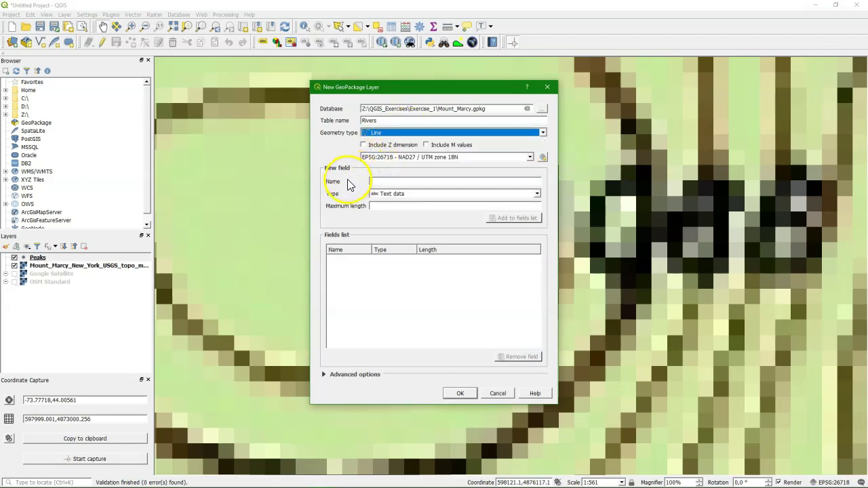
left_click(382, 182)
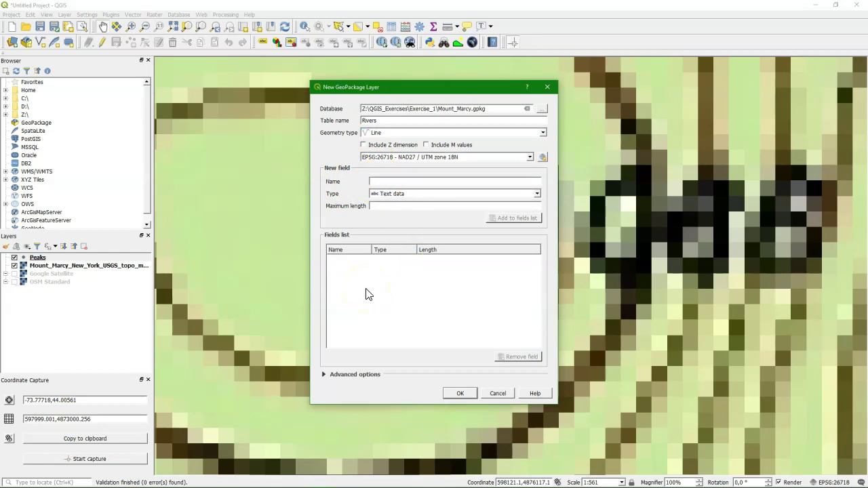
type("Name")
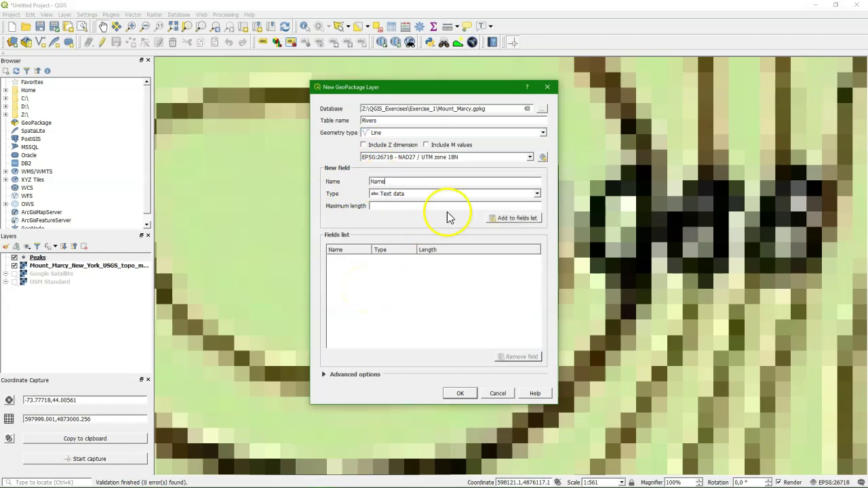
left_click(400, 208)
type("100")
left_click(505, 216)
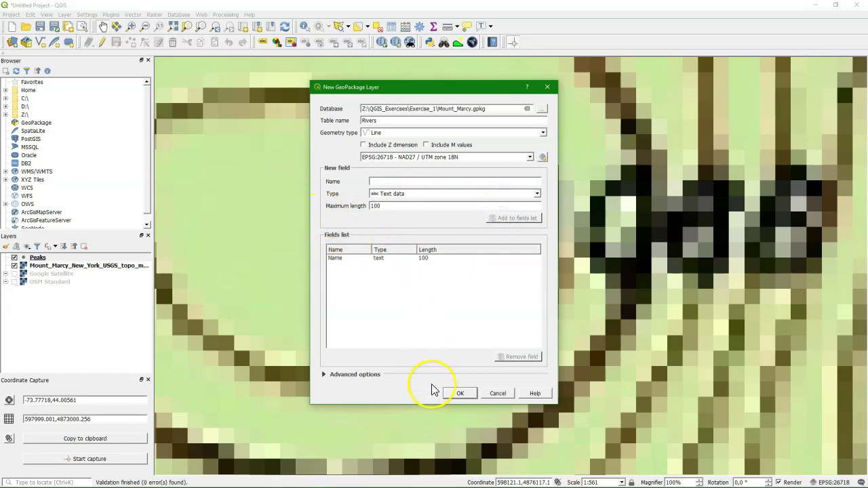
left_click(460, 393)
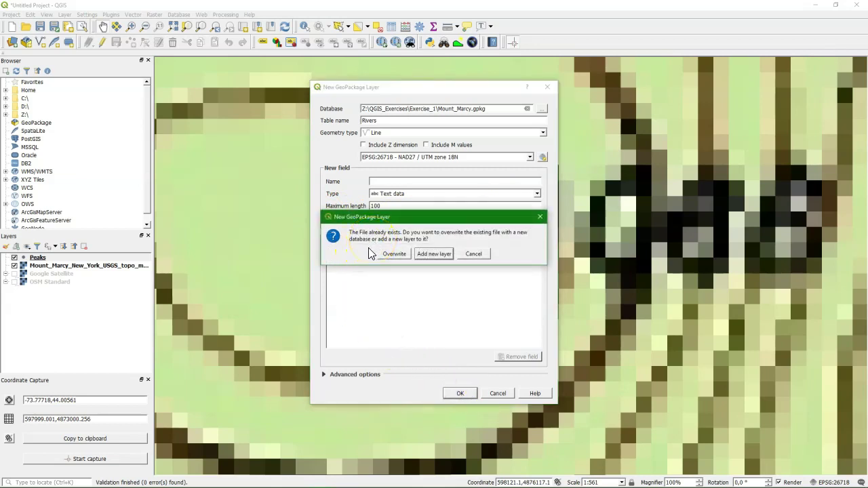
left_click(431, 254)
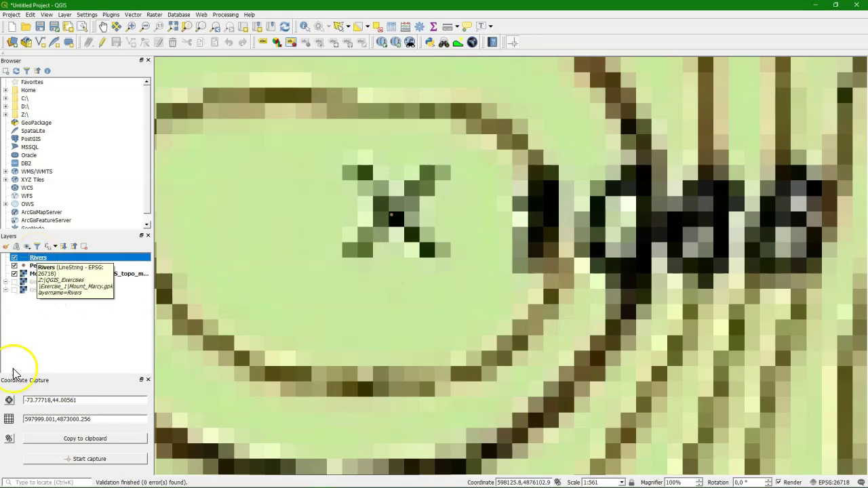
Step: Toggle editing on Rivers and zoom close on the upper end of Slide Brook near the HUDSON lettering
scroll(373, 223, "down", 2)
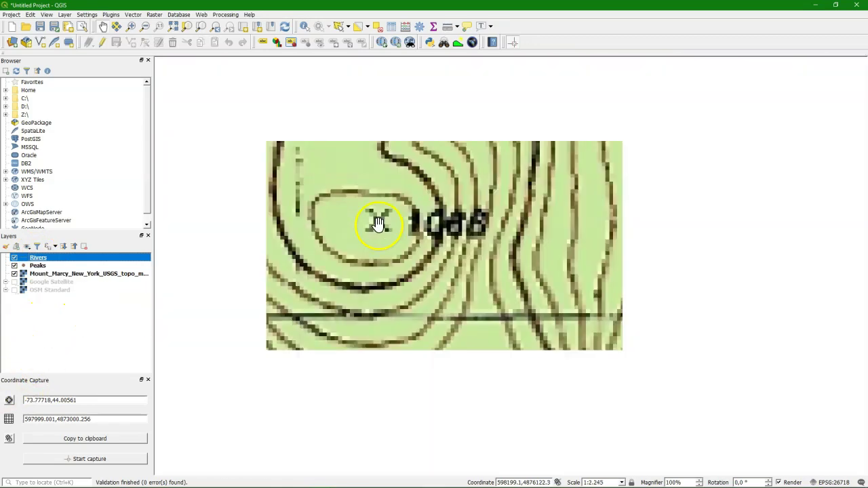
scroll(378, 224, "down", 2)
scroll(446, 246, "down", 1)
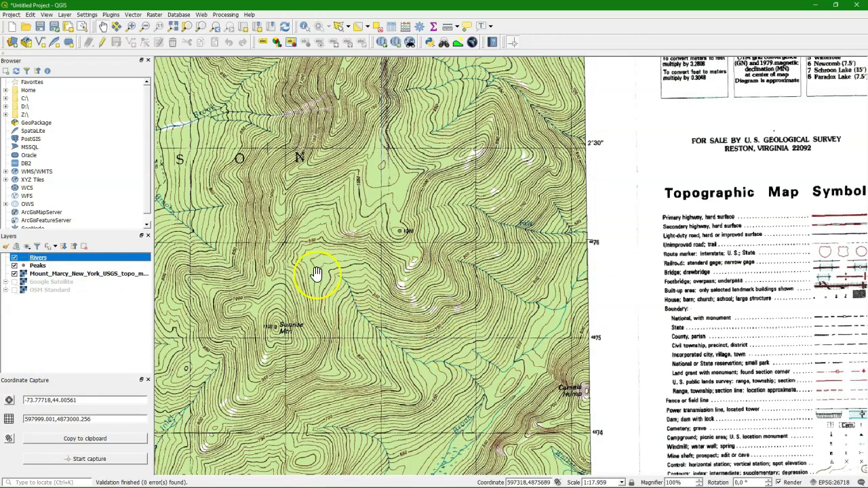
left_click_drag(256, 170, 446, 229)
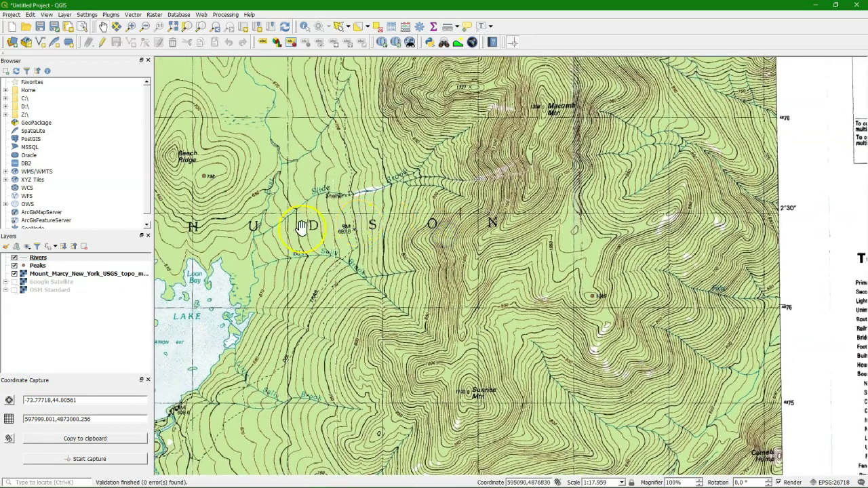
scroll(237, 243, "up", 1)
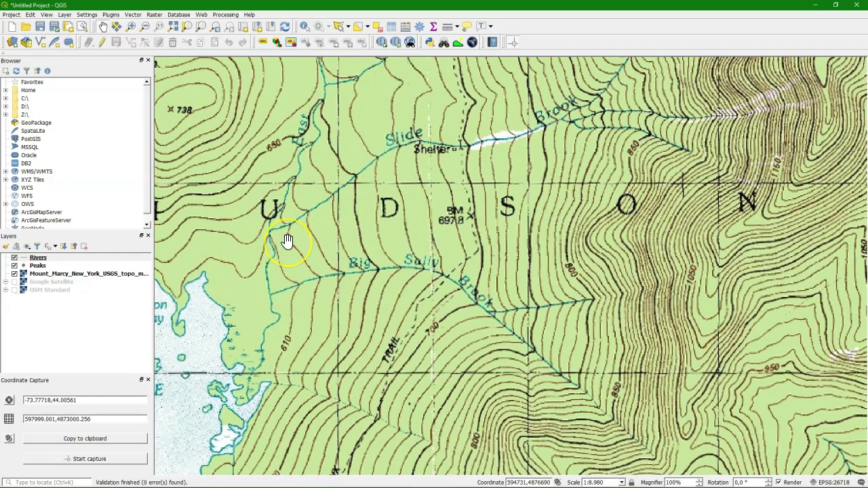
scroll(653, 66, "up", 2)
left_click(37, 258)
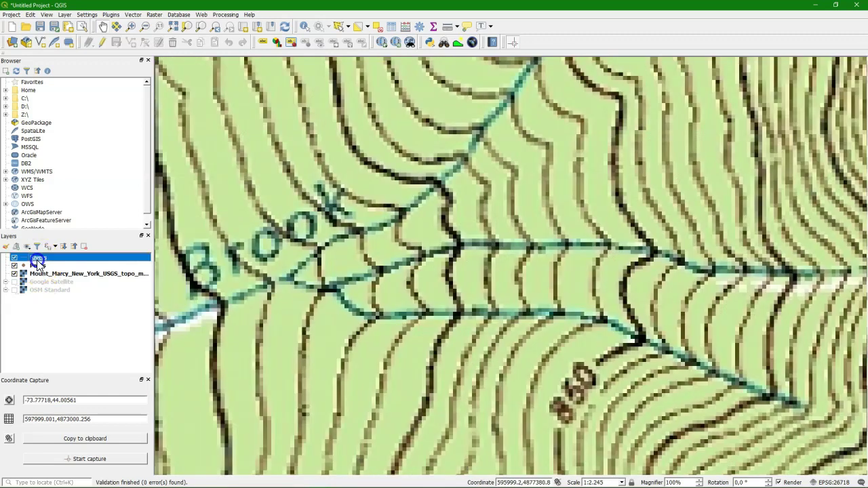
left_click(101, 42)
scroll(386, 185, "down", 1)
scroll(385, 184, "down", 1)
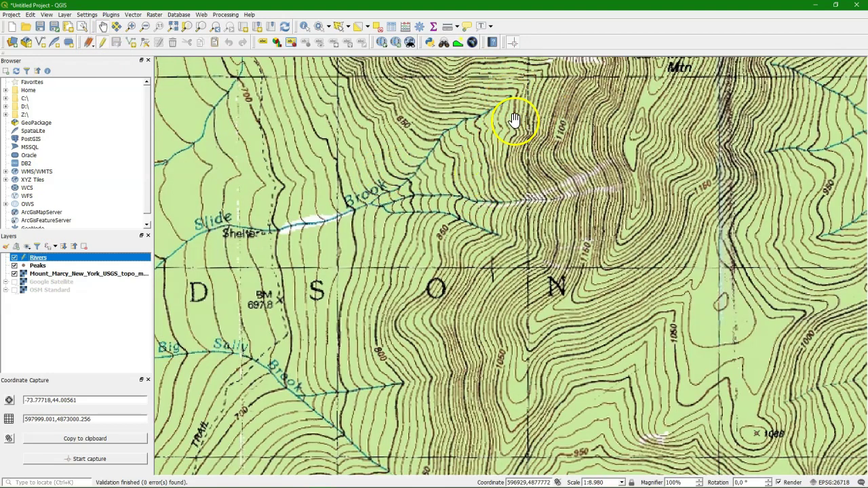
left_click_drag(513, 120, 493, 230)
scroll(493, 230, "up", 3)
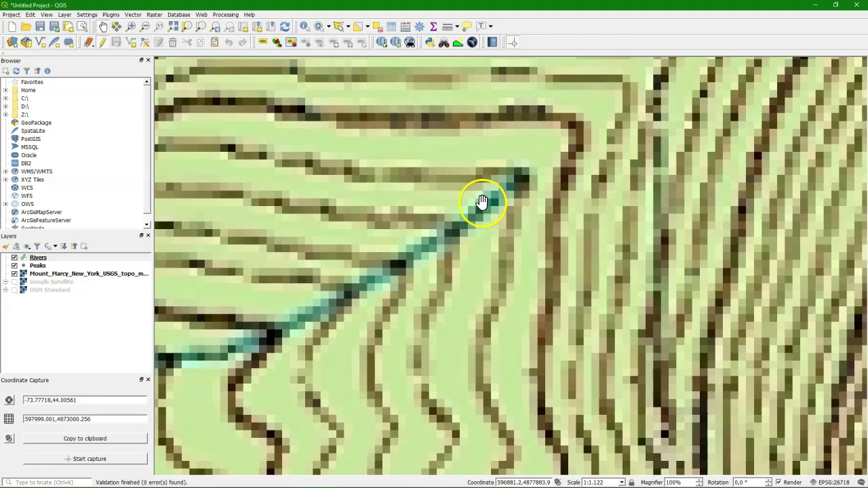
Step: Begin a new Rivers line at the brook's upper end and trace vertices down the upper stretch
left_click(131, 43)
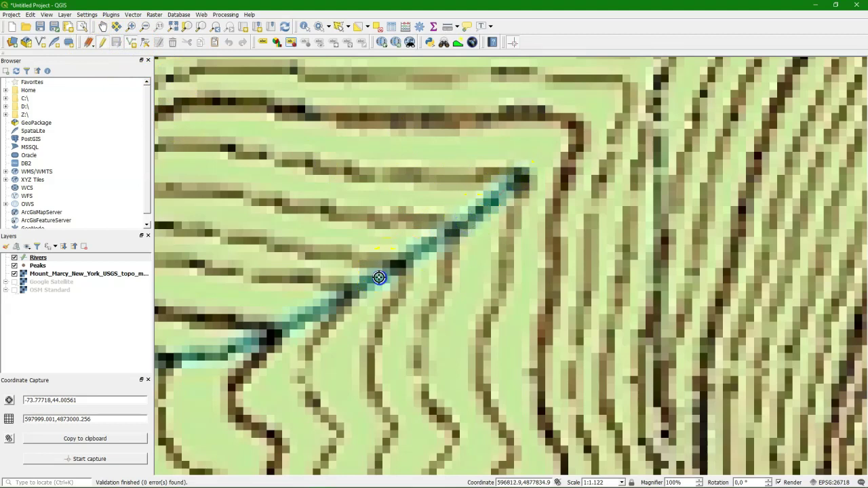
left_click(316, 310)
left_click(271, 333)
left_click(212, 357)
left_click_drag(212, 357, 777, 219)
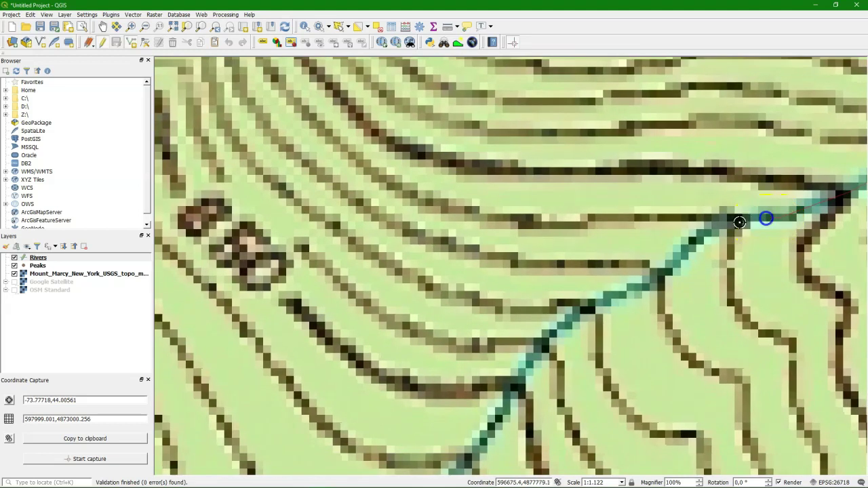
left_click(722, 221)
left_click(680, 261)
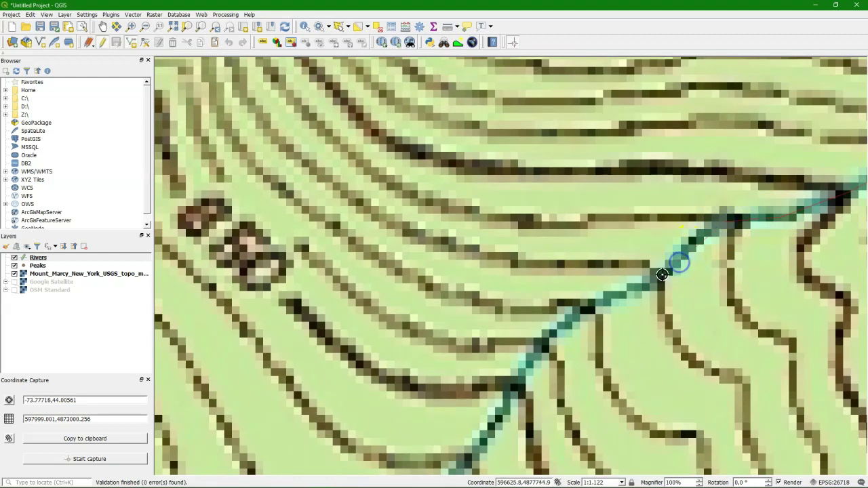
left_click(640, 286)
left_click(604, 303)
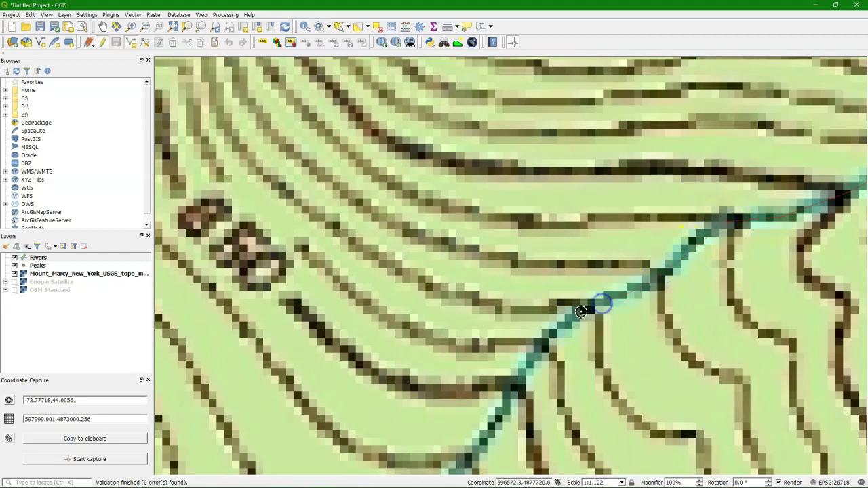
left_click(535, 363)
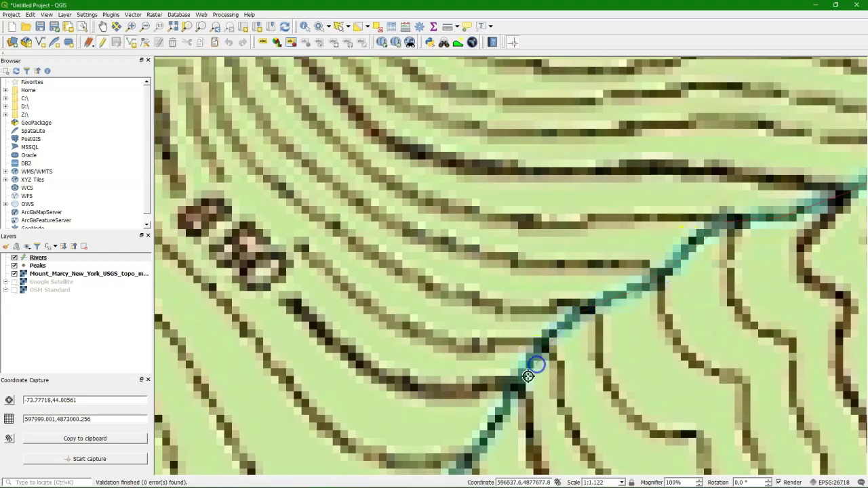
left_click(517, 386)
left_click_drag(508, 400, 581, 170)
left_click(531, 227)
left_click(506, 268)
left_click(477, 307)
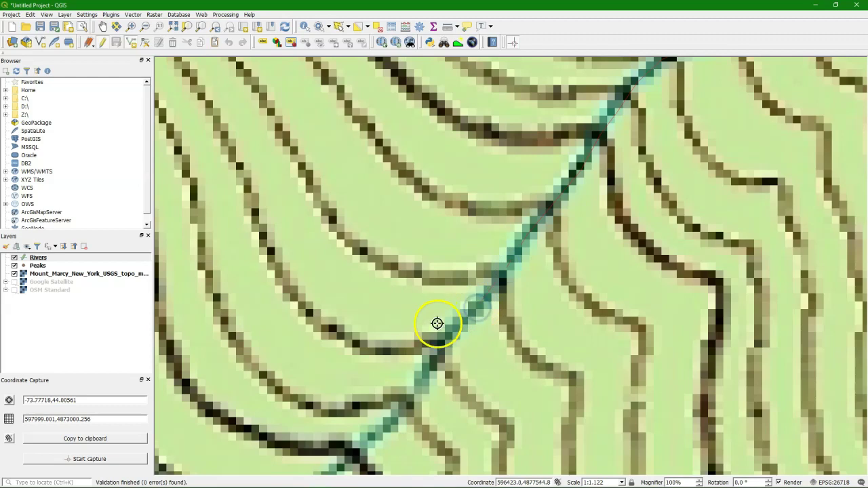
left_click(421, 387)
Step: Continue placing vertices further down the brook past the junction, panning to follow it
left_click_drag(415, 395, 424, 210)
left_click(403, 231)
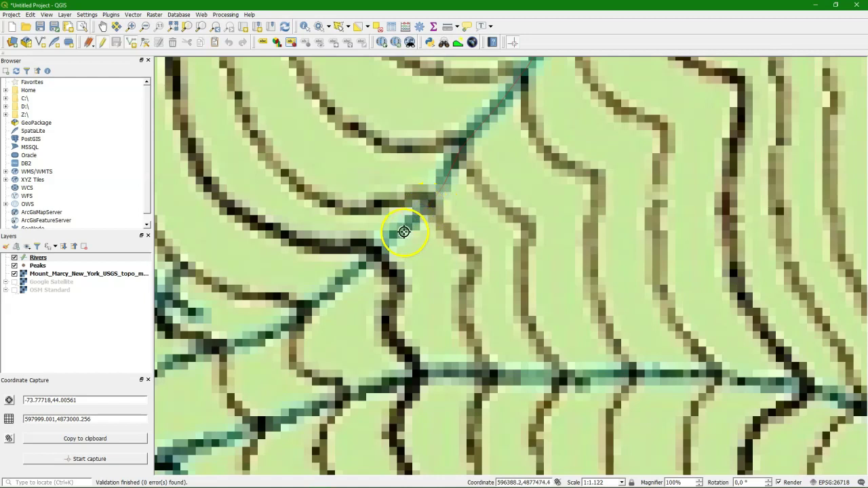
left_click(358, 273)
left_click(319, 300)
left_click(295, 320)
left_click_drag(292, 324, 639, 151)
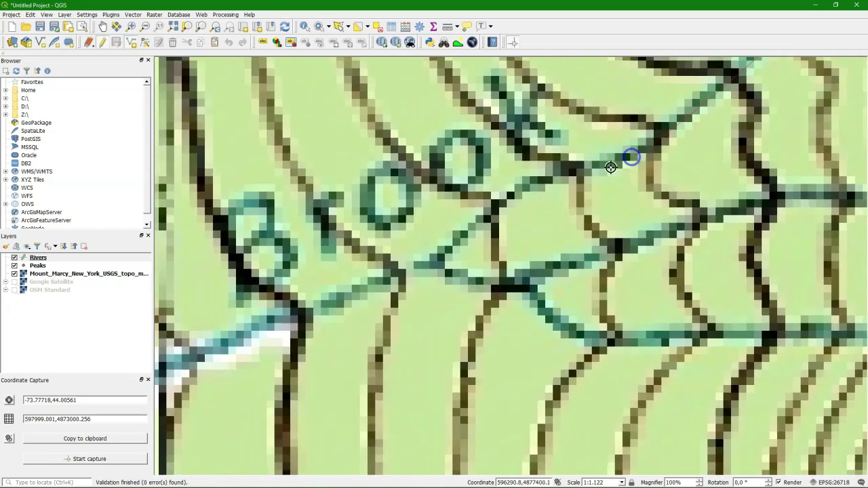
left_click(580, 169)
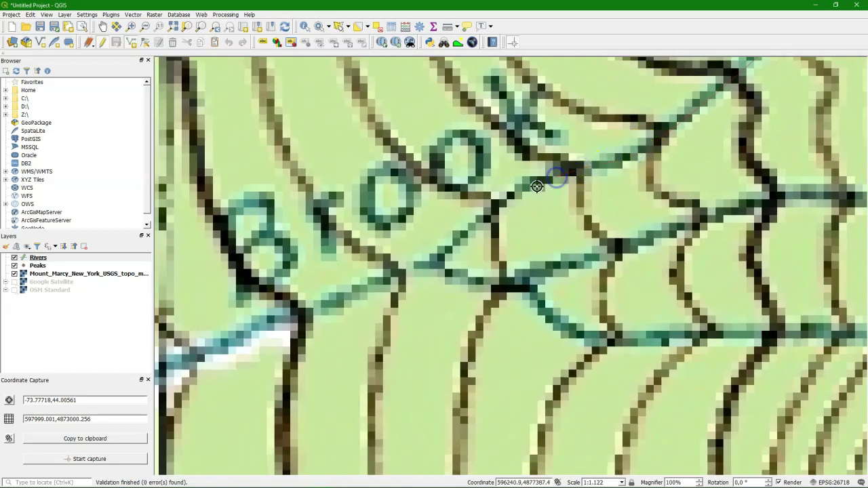
left_click(488, 205)
left_click(471, 232)
left_click(435, 262)
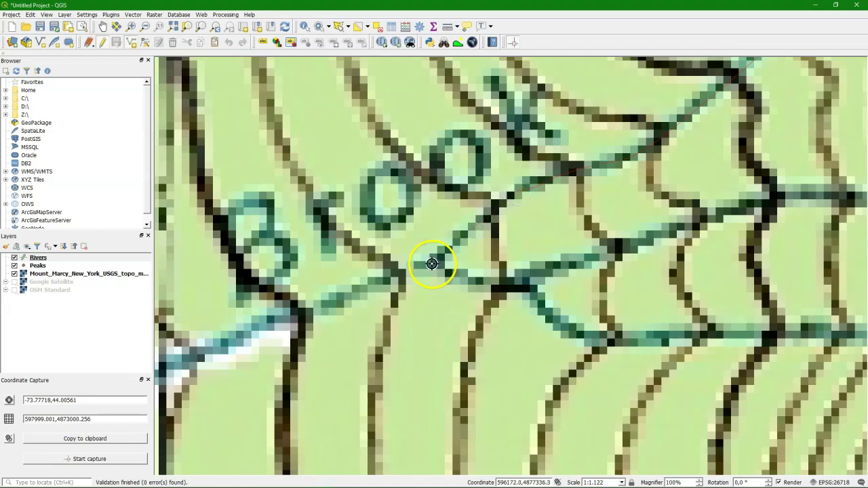
left_click(428, 266)
left_click(389, 265)
left_click(364, 285)
left_click_drag(366, 290, 692, 176)
left_click(645, 194)
left_click(577, 221)
left_click(517, 247)
left_click(467, 264)
left_click(398, 289)
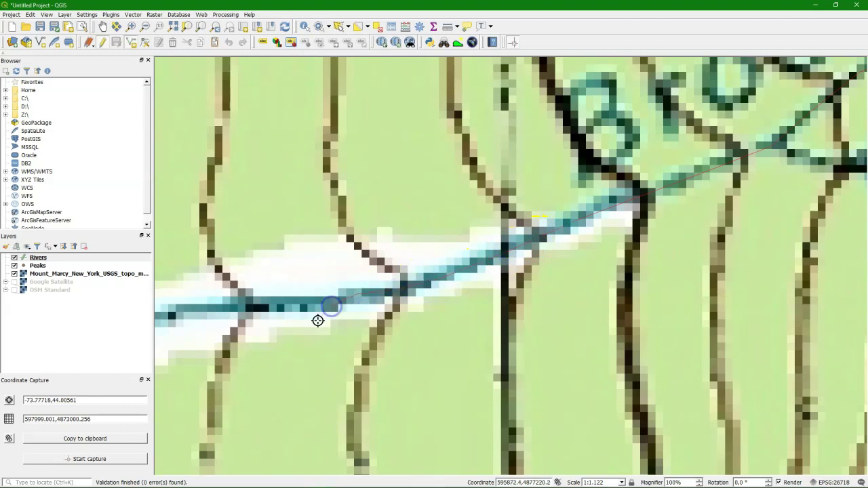
left_click(275, 310)
Step: Extend the river line past Slide Shelter to the stream junction below the U of HUDSON
left_click_drag(252, 307, 320, 297)
scroll(737, 242, "down", 1)
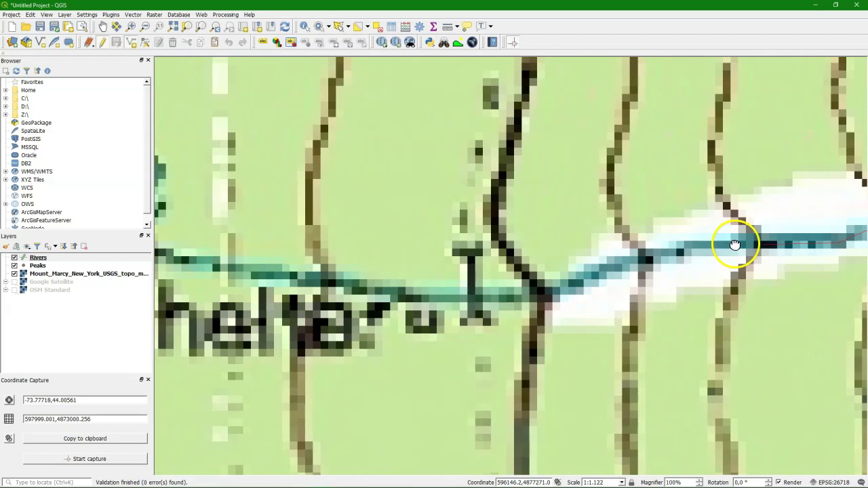
scroll(680, 245, "down", 1)
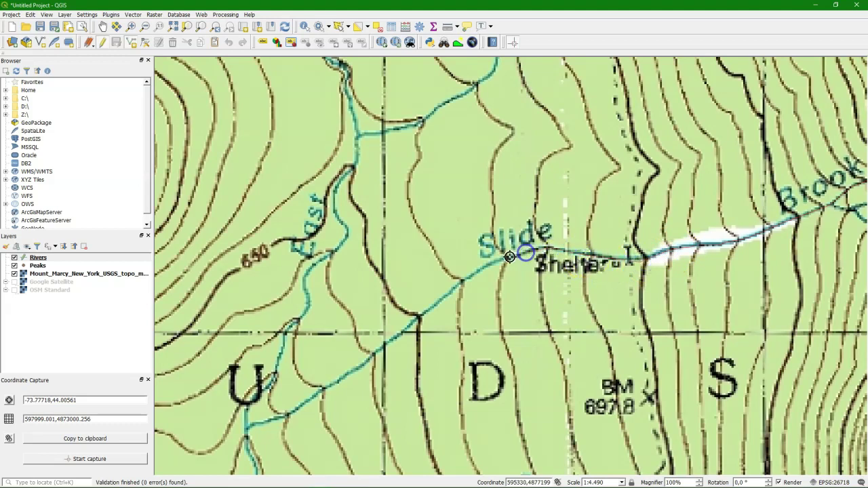
left_click(461, 269)
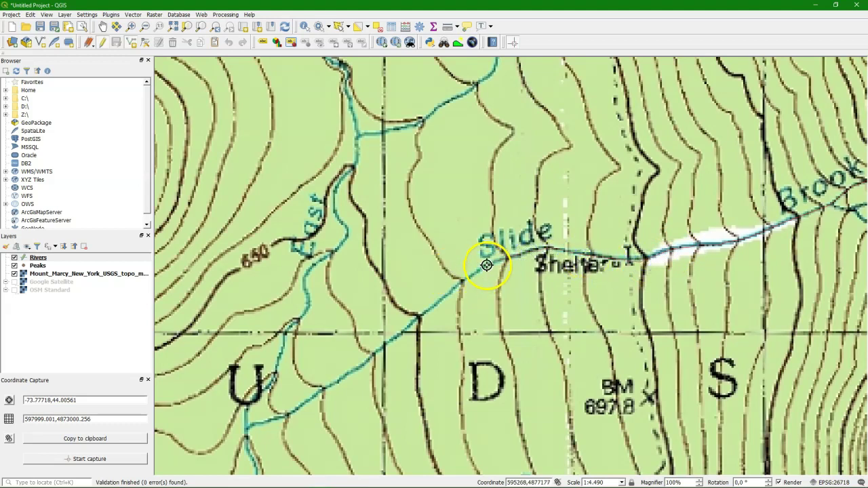
left_click(416, 320)
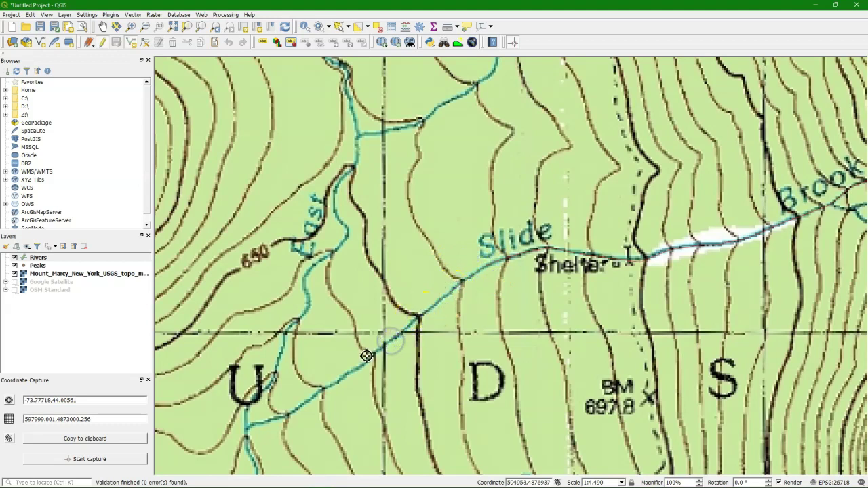
left_click(319, 382)
left_click(296, 404)
left_click(297, 407)
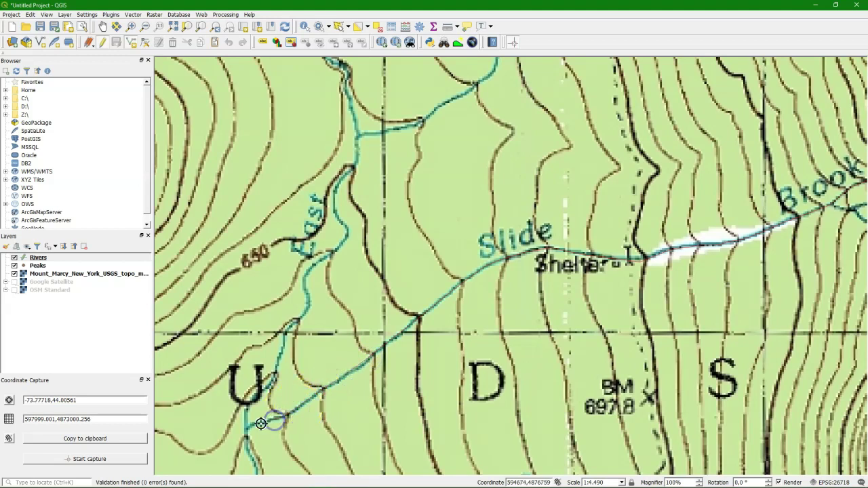
scroll(252, 424, "up", 2)
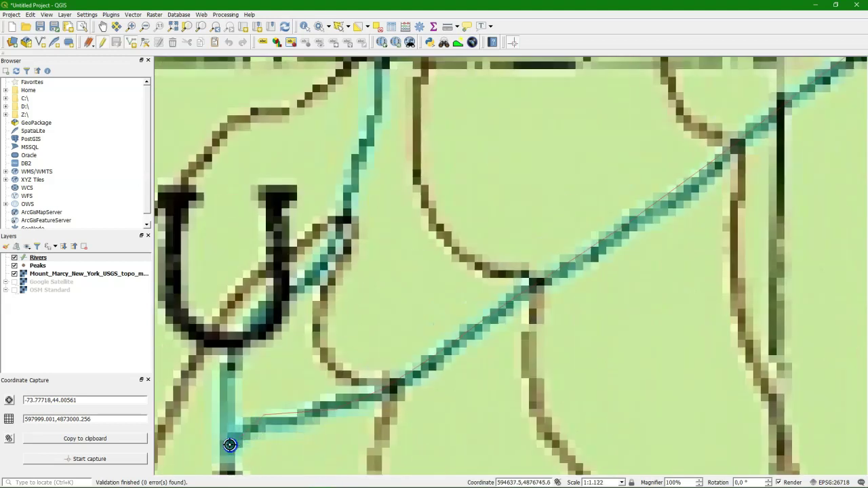
Step: Finish the traced line and save it to Rivers with Name 'Slide Brook'
right_click(229, 444)
left_click_drag(484, 186, 461, 189)
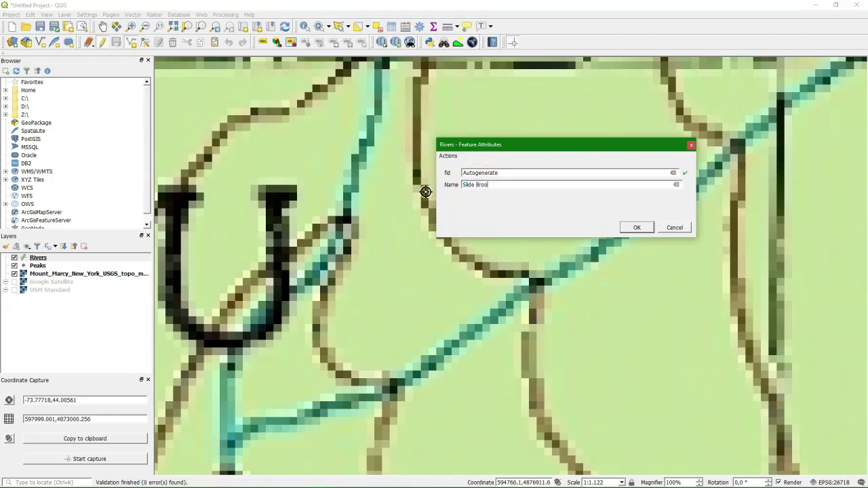
left_click(639, 229)
scroll(692, 213, "down", 6)
scroll(727, 203, "up", 1)
scroll(706, 177, "up", 1)
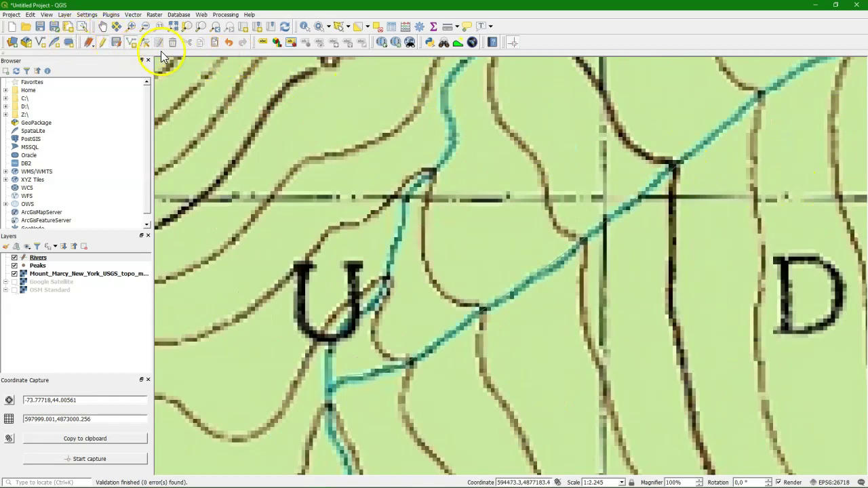
Step: Pan around the map to review the traced brook up to its upper end
left_click(102, 28)
left_click_drag(736, 178, 612, 229)
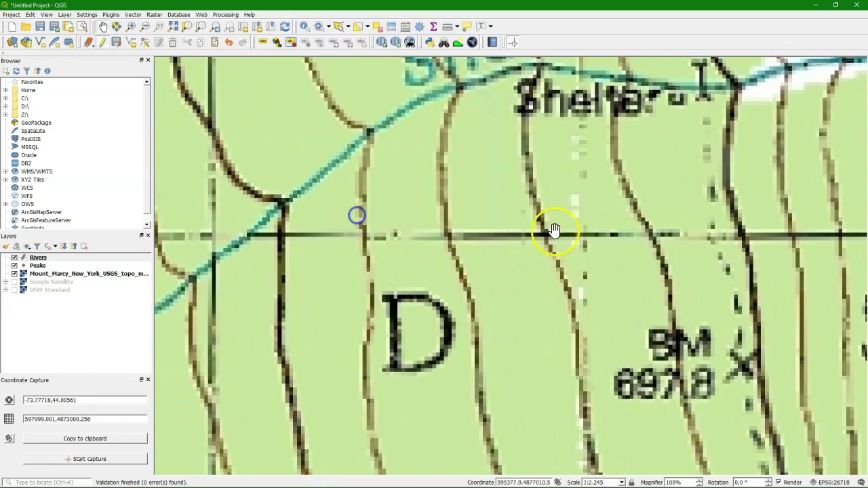
scroll(750, 200, "down", 2)
left_click_drag(750, 199, 430, 316)
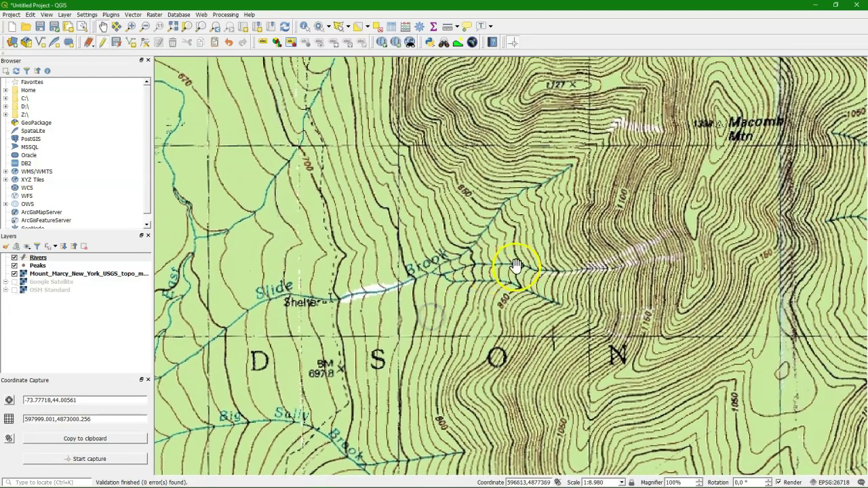
scroll(508, 265, "up", 1)
left_click_drag(720, 273, 615, 300)
Step: Show the Snapping toolbar, enable snapping and limit it to the active layer
scroll(616, 298, "up", 2)
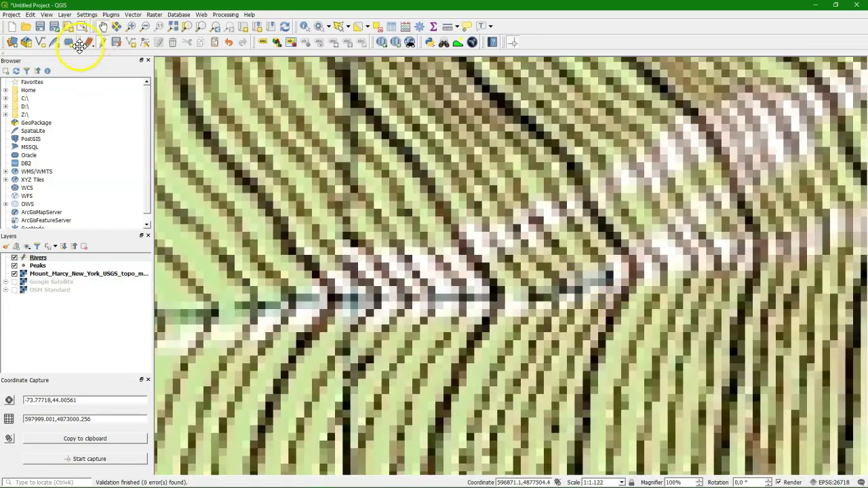
right_click(551, 42)
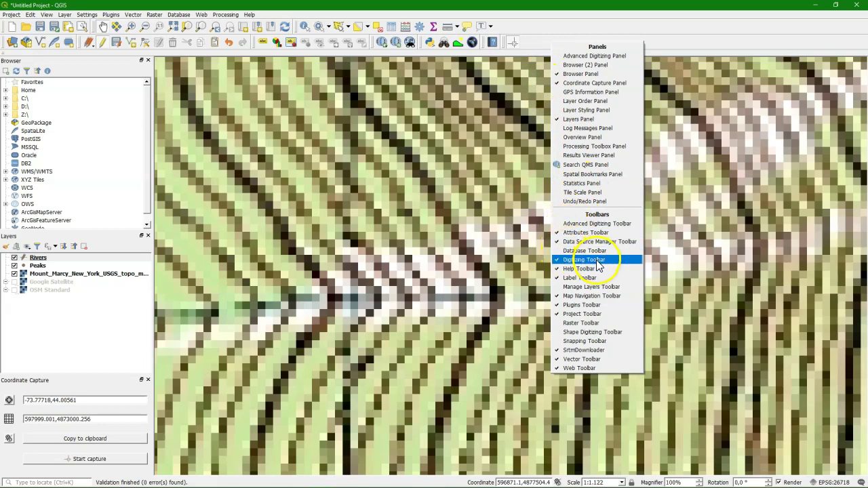
left_click(591, 341)
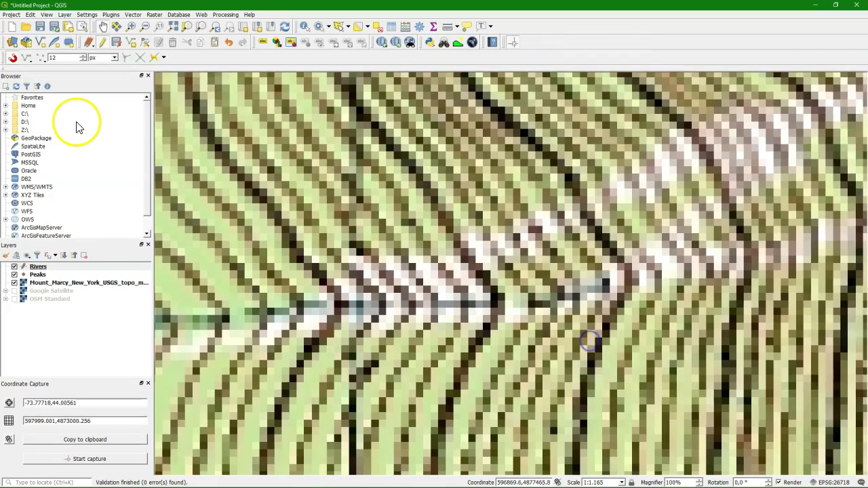
left_click(12, 57)
left_click(29, 64)
left_click(41, 80)
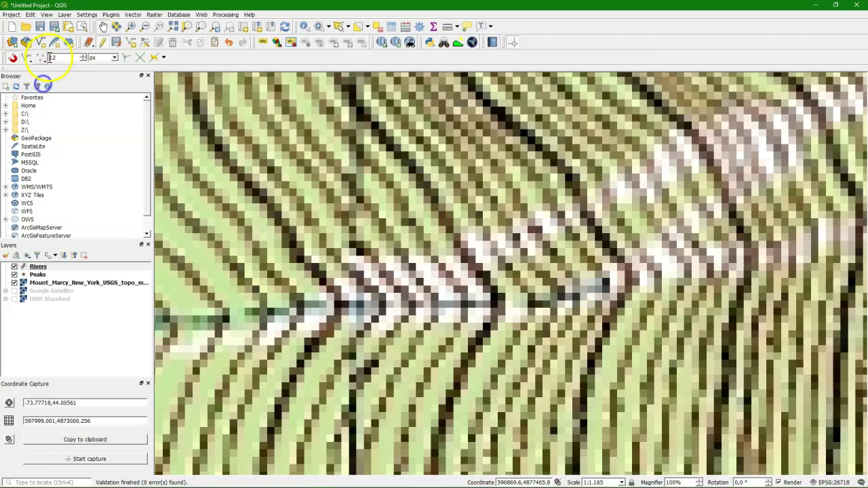
Step: Snap to vertices only with a tolerance of 25 meters
left_click(45, 61)
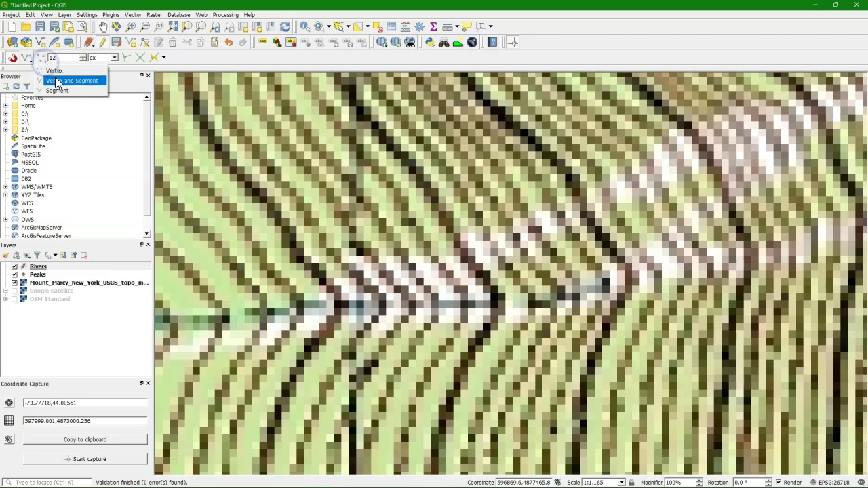
left_click(57, 72)
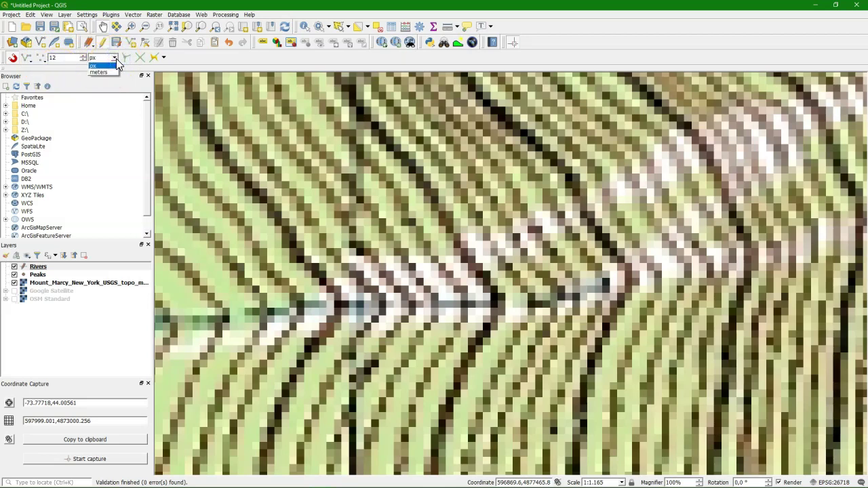
left_click(102, 72)
left_click(70, 58)
left_click_drag(68, 59, 41, 58)
type("2")
left_click(212, 59)
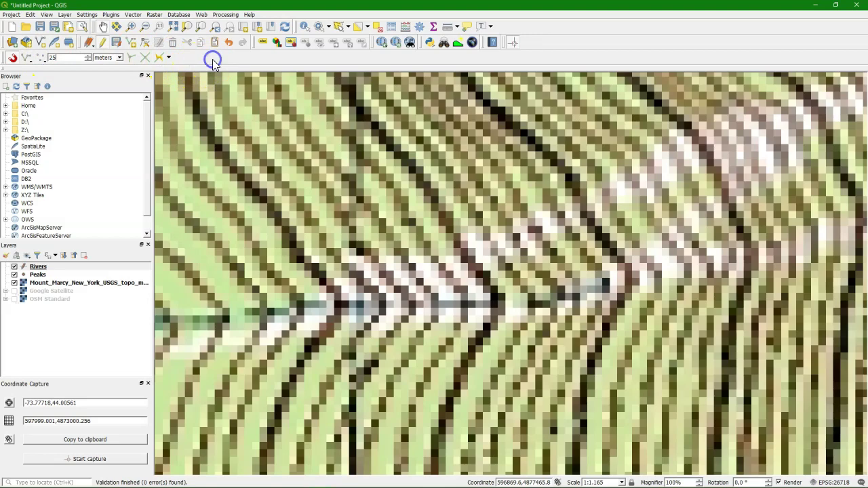
Step: Zoom and pan the map onto Slide Brook and its branching tributaries
scroll(294, 243, "down", 3)
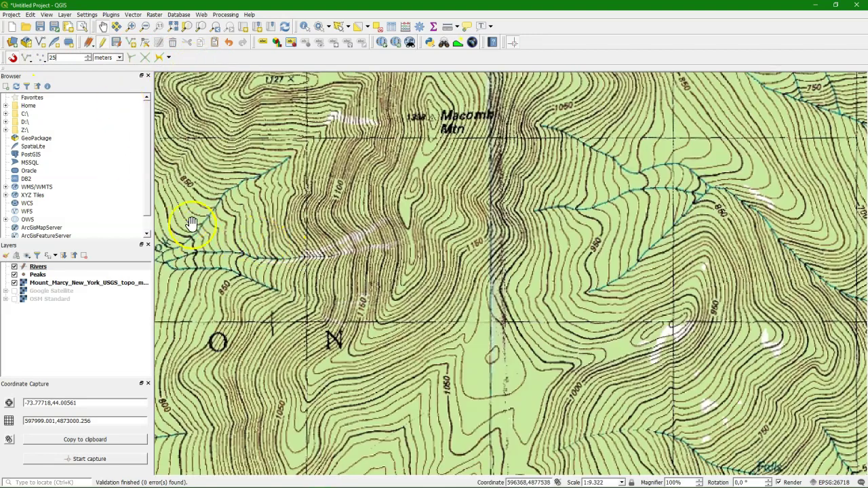
left_click_drag(190, 220, 357, 223)
scroll(351, 258, "up", 3)
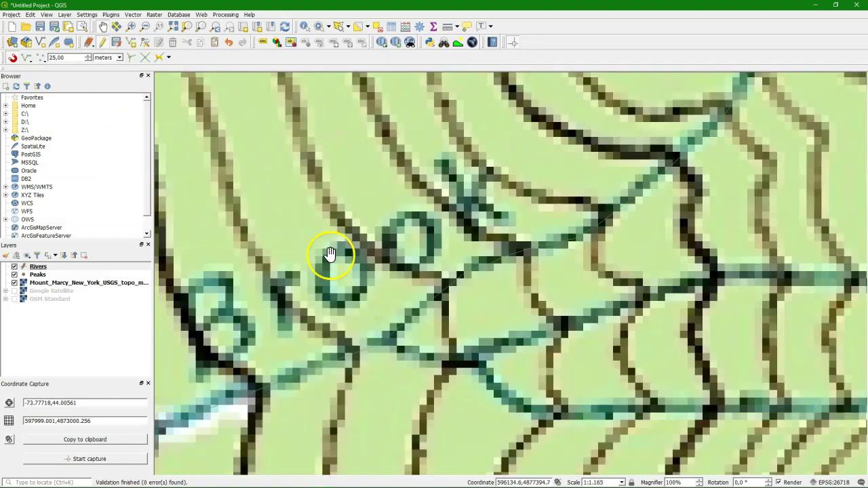
left_click(132, 43)
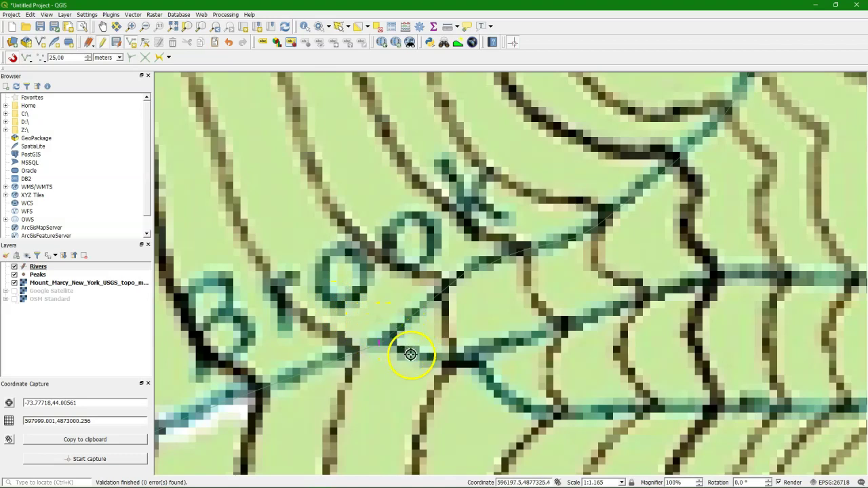
scroll(552, 347, "down", 2)
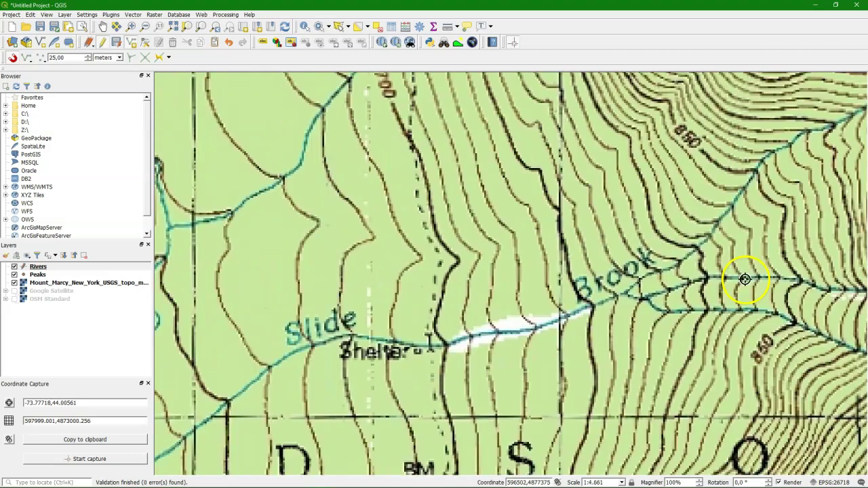
left_click(102, 26)
Step: Start a new Rivers line at the brook's end and trace vertices westward along it
left_click_drag(796, 253, 416, 244)
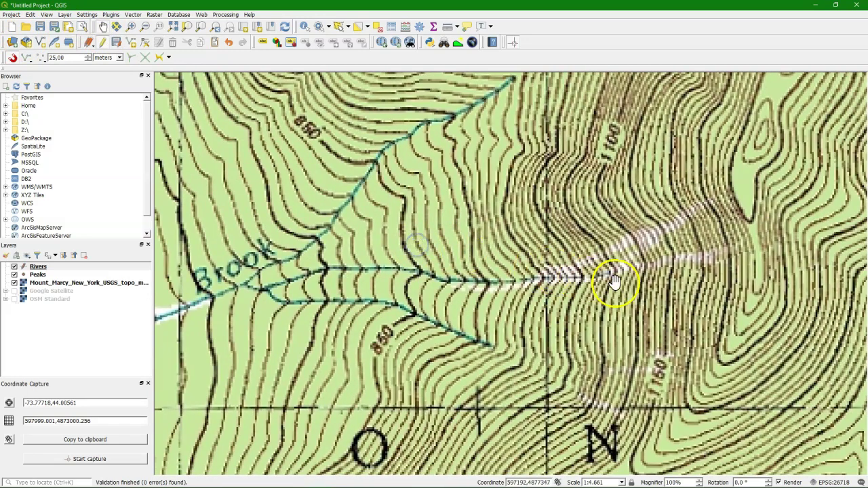
scroll(614, 277, "up", 3)
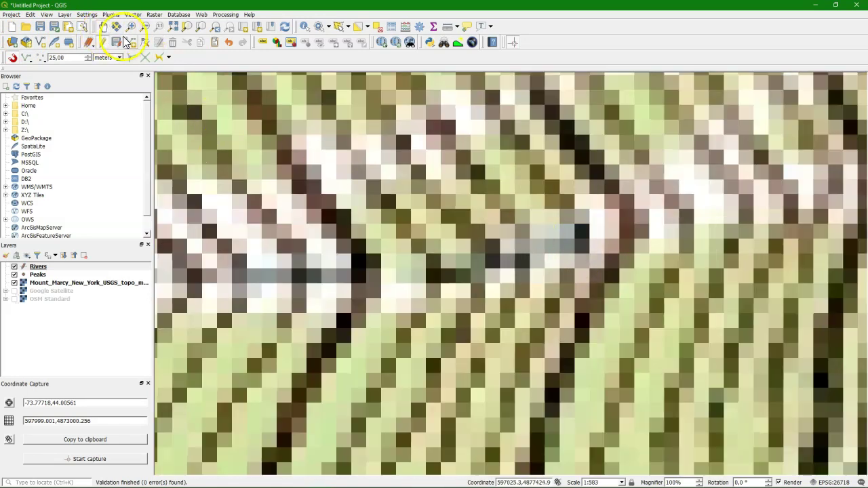
left_click(131, 43)
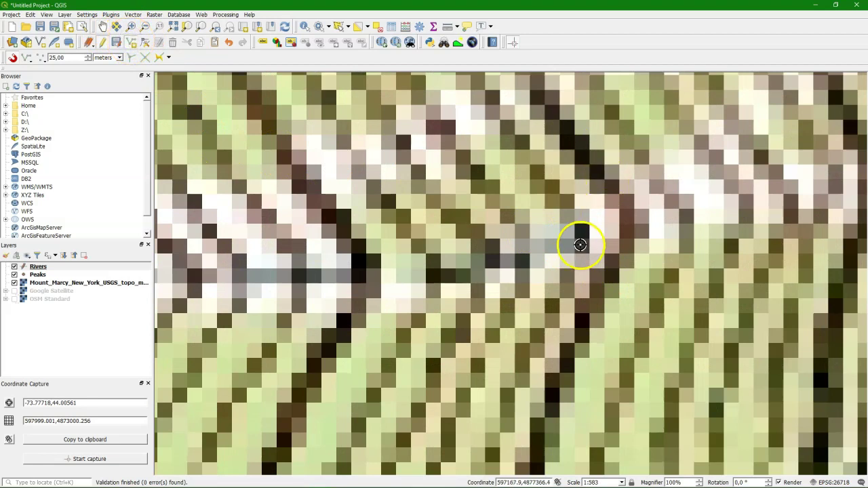
scroll(547, 251, "down", 2)
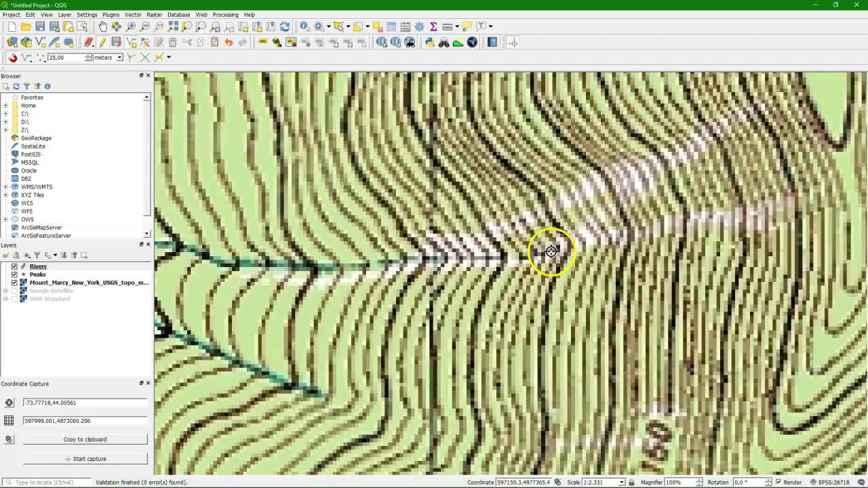
left_click(549, 254)
left_click(505, 260)
left_click(482, 258)
left_click(429, 261)
left_click(316, 262)
left_click(287, 262)
left_click(230, 263)
Step: Trace the stream to its lower end, finish the line and name it 'Slide Brook'
scroll(488, 310, "up", 3)
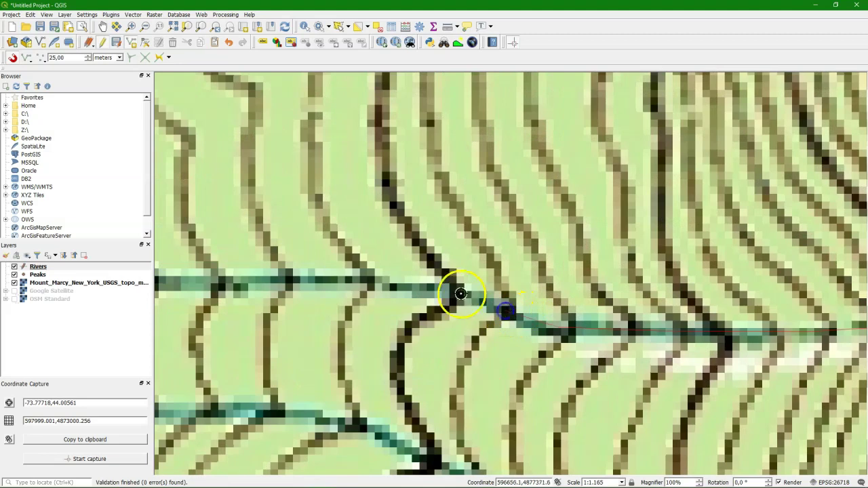
left_click(382, 281)
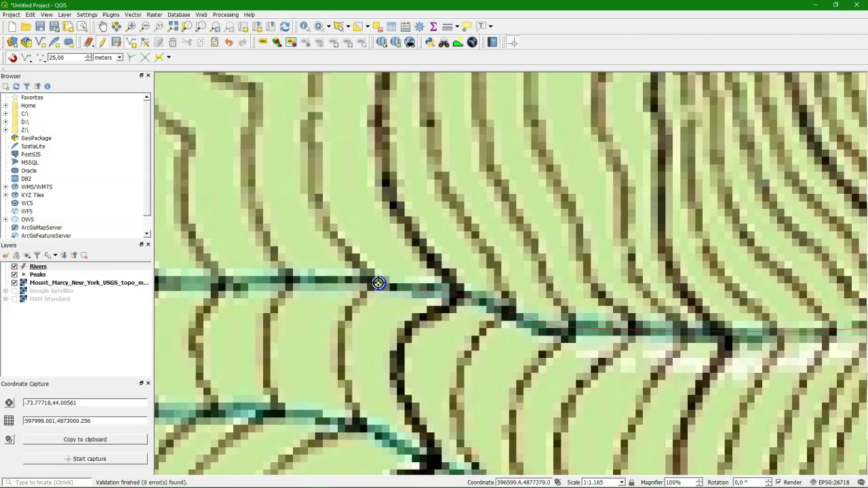
left_click_drag(380, 278, 841, 278)
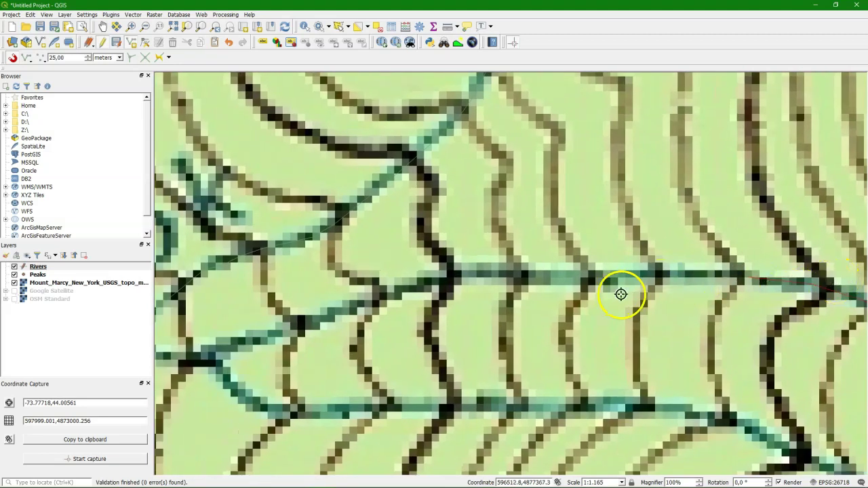
left_click(456, 274)
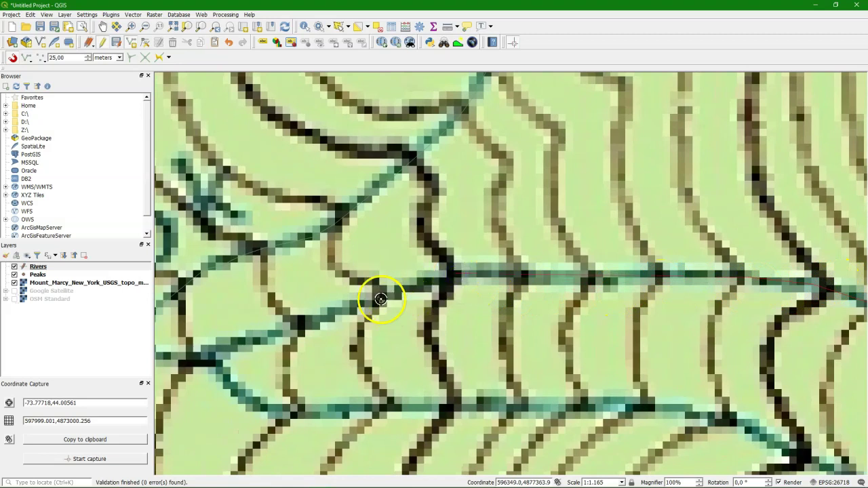
left_click(333, 316)
left_click(286, 333)
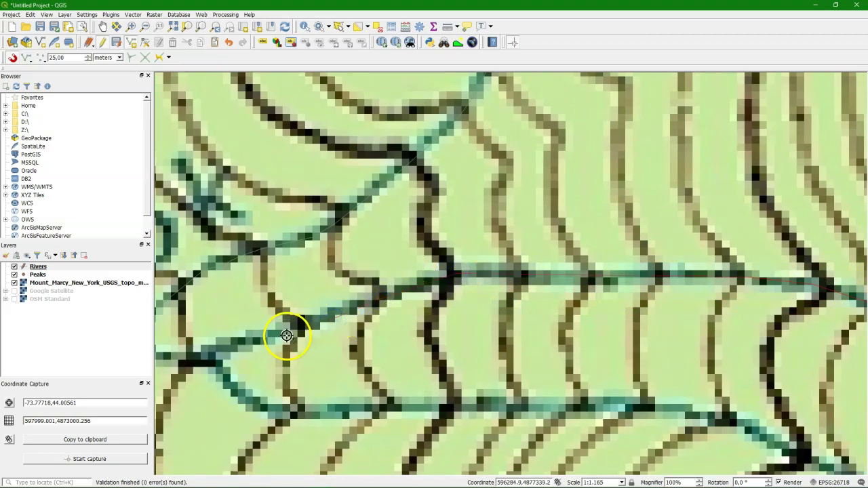
left_click(233, 345)
left_click_drag(213, 355, 469, 327)
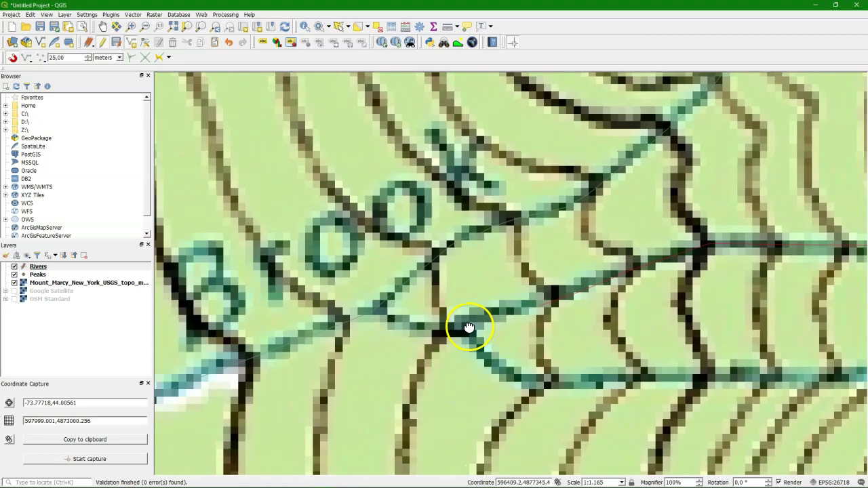
right_click(372, 312)
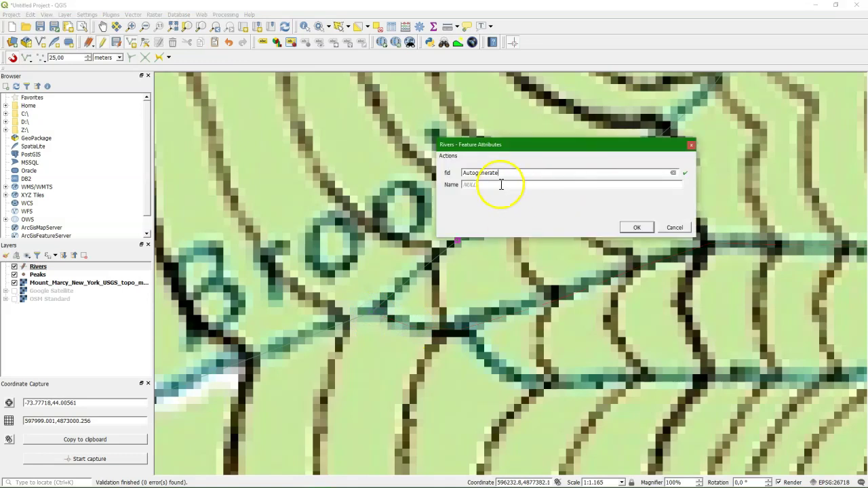
left_click(466, 185)
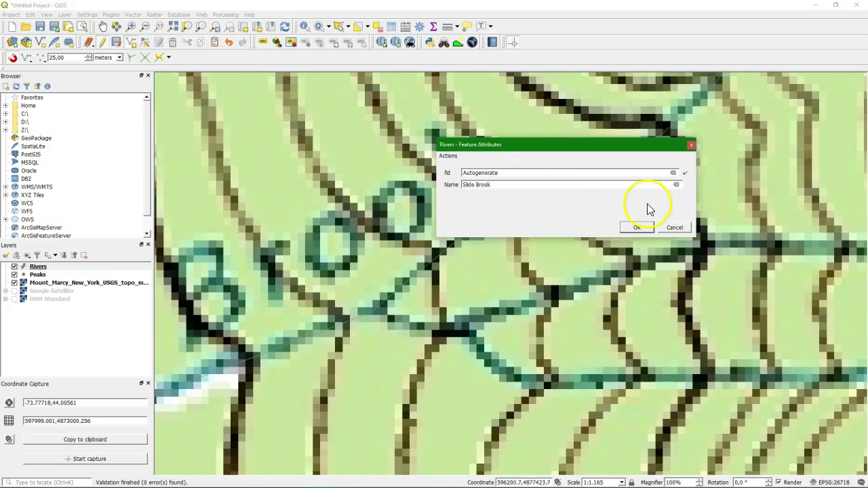
left_click(637, 227)
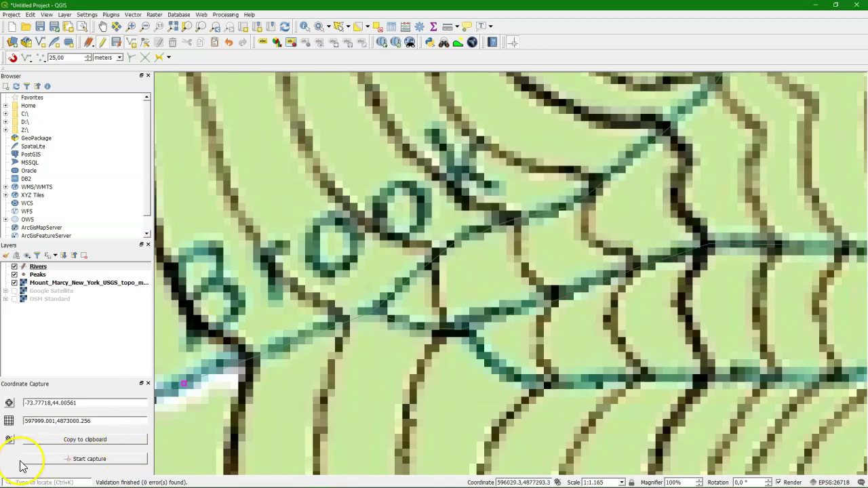
Step: Pan the map over to another branch of the brook
left_click(102, 26)
left_click_drag(755, 325, 393, 280)
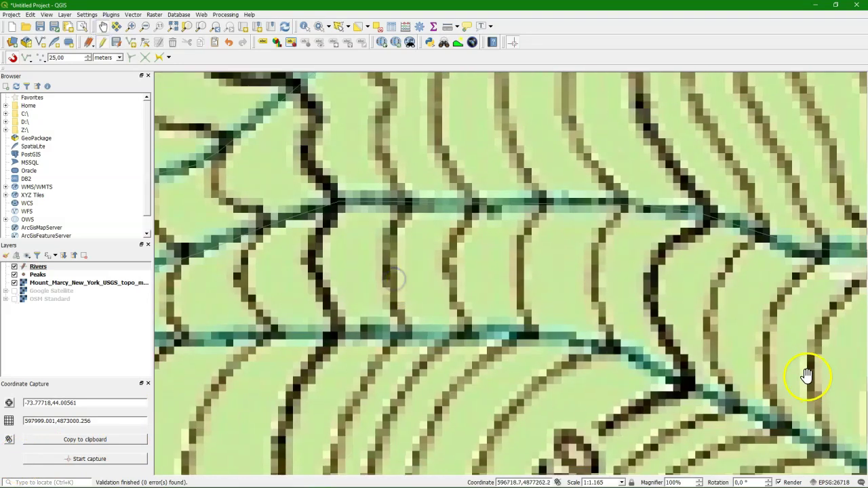
left_click_drag(805, 373, 765, 360)
left_click_drag(591, 314, 367, 264)
Step: Begin a second Rivers line on the branch and trace it to where the streams meet
left_click(131, 43)
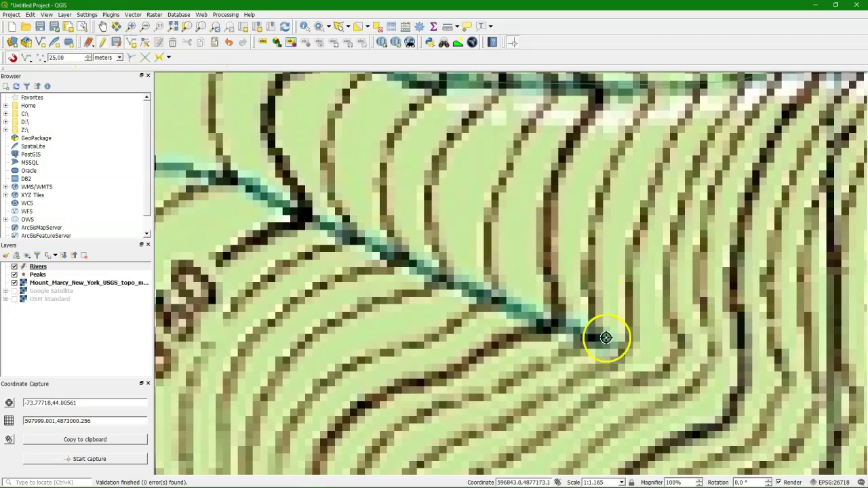
left_click(520, 312)
left_click(300, 213)
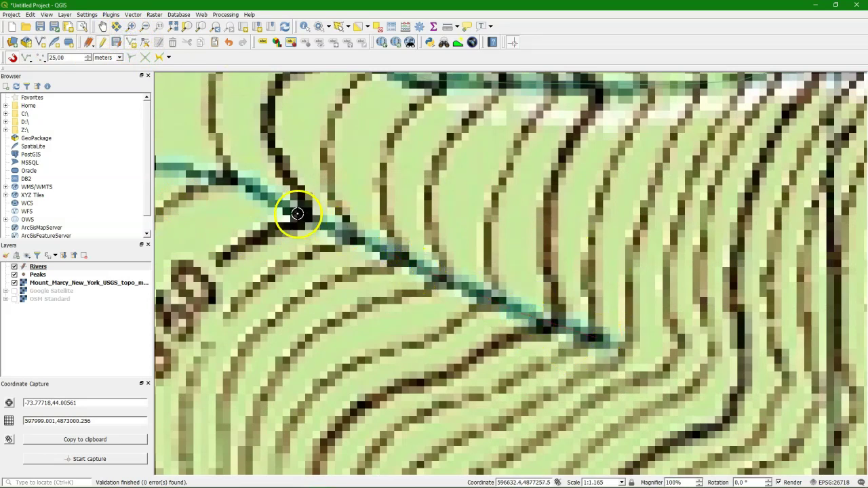
left_click(233, 178)
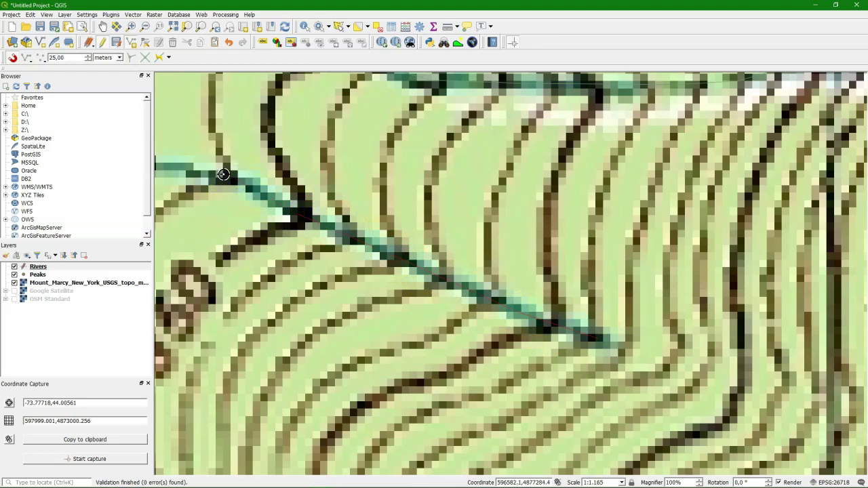
left_click_drag(222, 175, 632, 253)
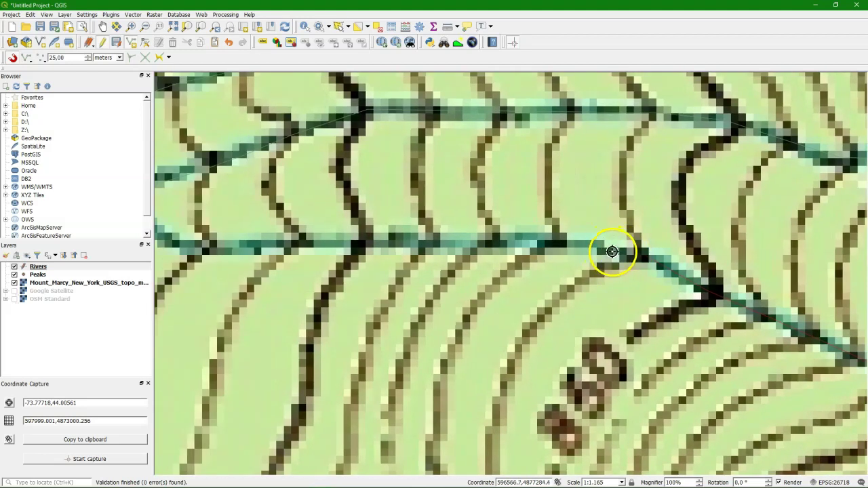
left_click(610, 251)
left_click(567, 243)
left_click(505, 243)
left_click(281, 244)
Step: Add the last vertices, finish the line and name it 'Slide Brook'
left_click_drag(252, 246, 730, 329)
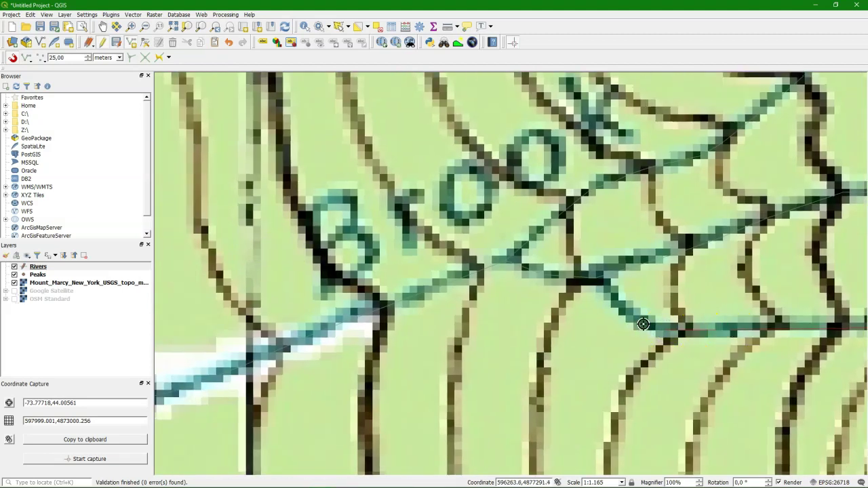
left_click(616, 301)
left_click(595, 277)
right_click(595, 277)
left_click(477, 185)
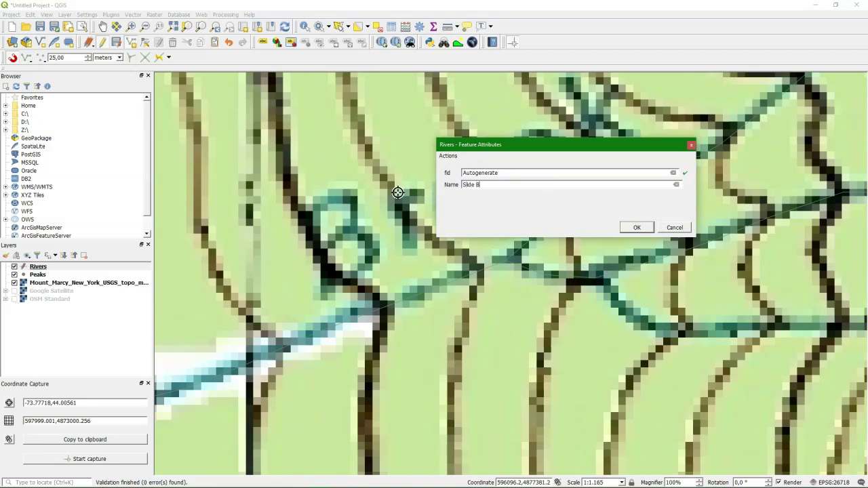
left_click(641, 227)
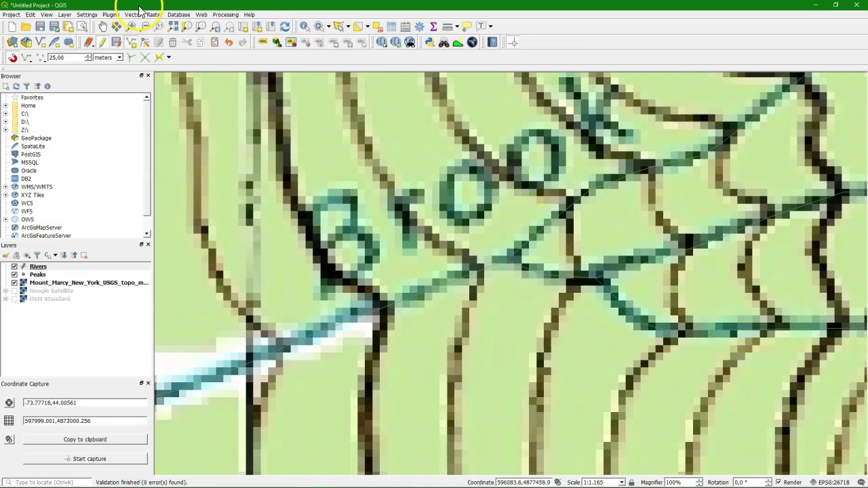
left_click(103, 44)
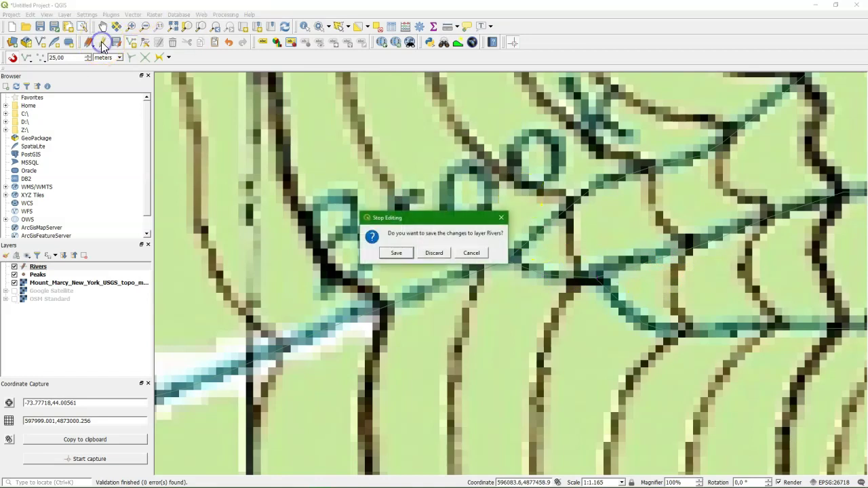
left_click(397, 254)
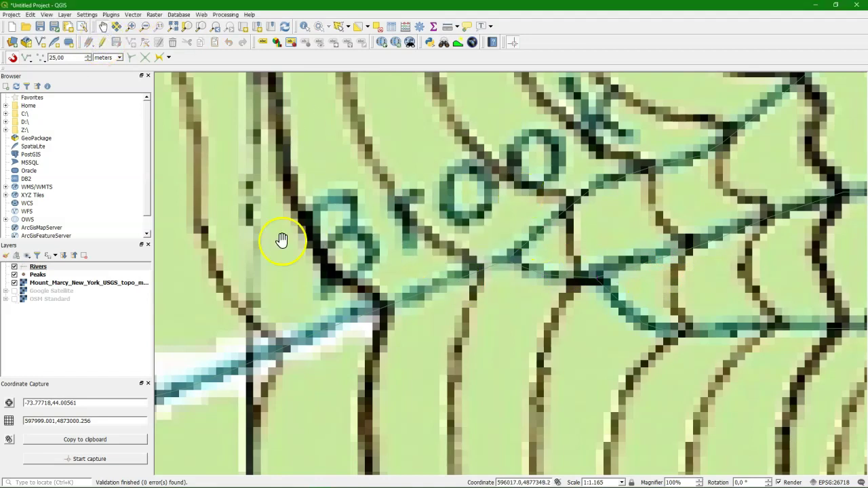
right_click(38, 266)
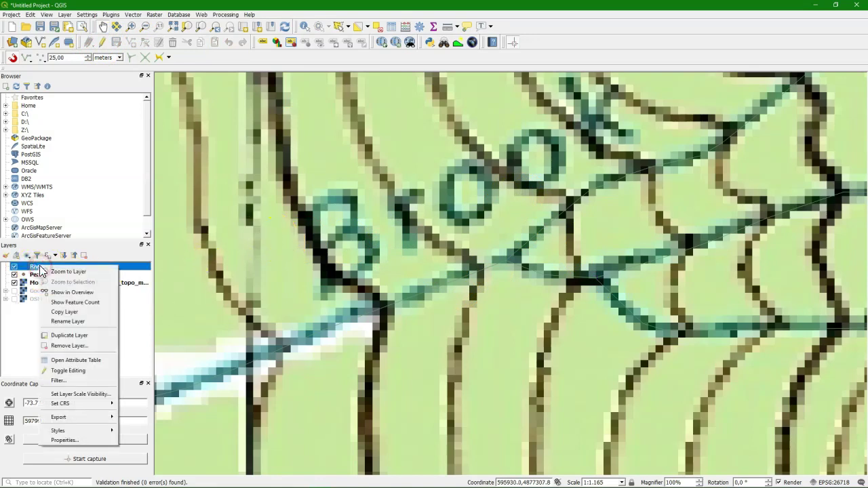
left_click(88, 359)
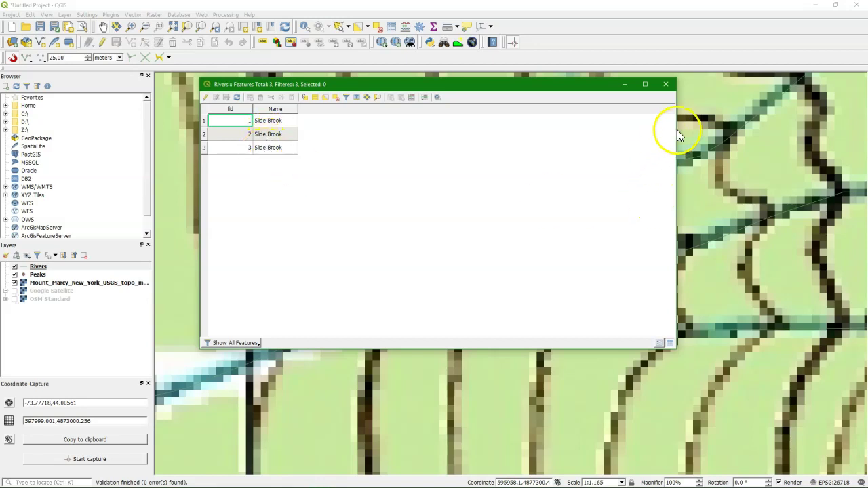
left_click(666, 87)
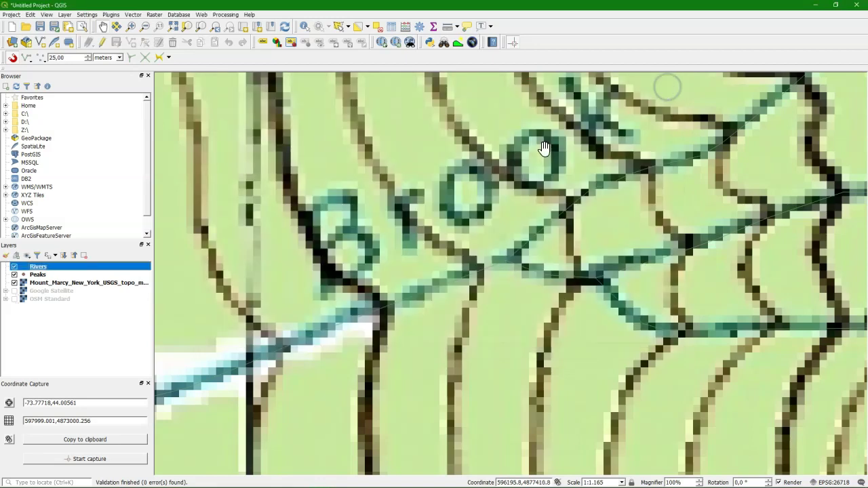
Step: Set up the Dissolve tool on Rivers, dissolving by the Name field
left_click(130, 15)
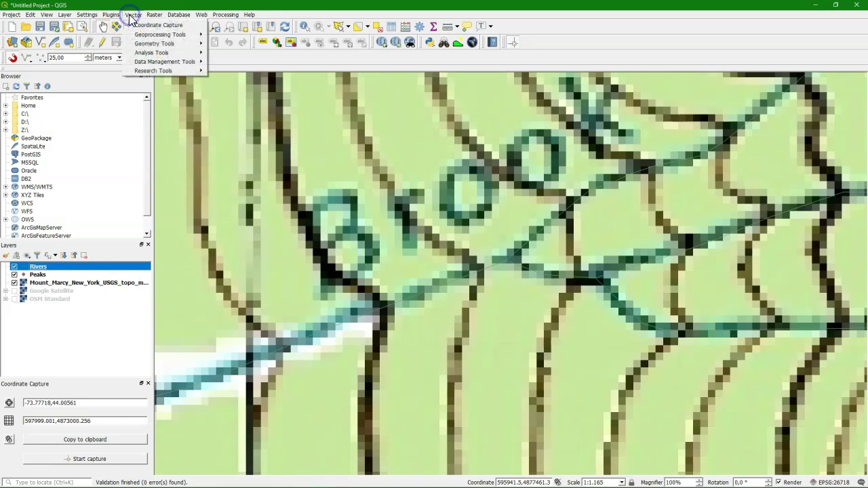
left_click(165, 35)
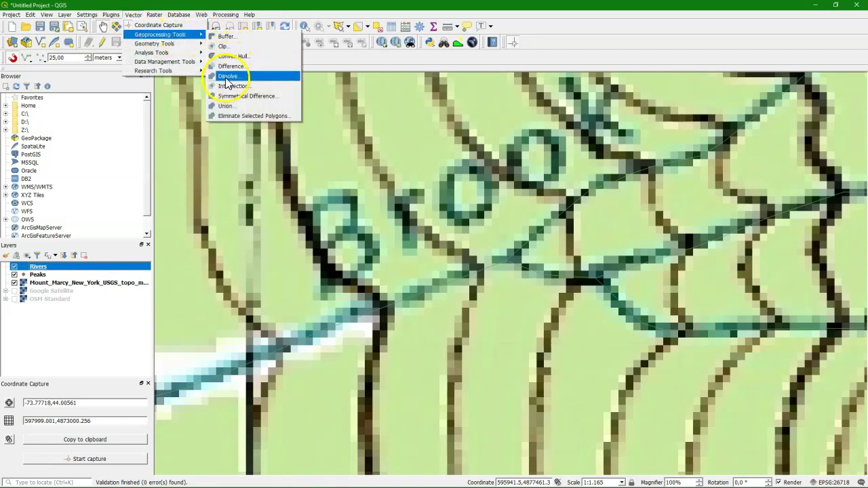
left_click(226, 77)
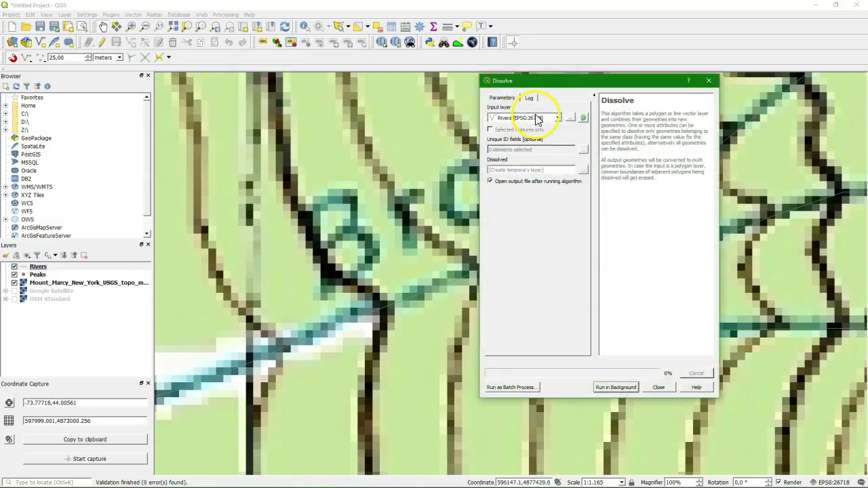
left_click(538, 118)
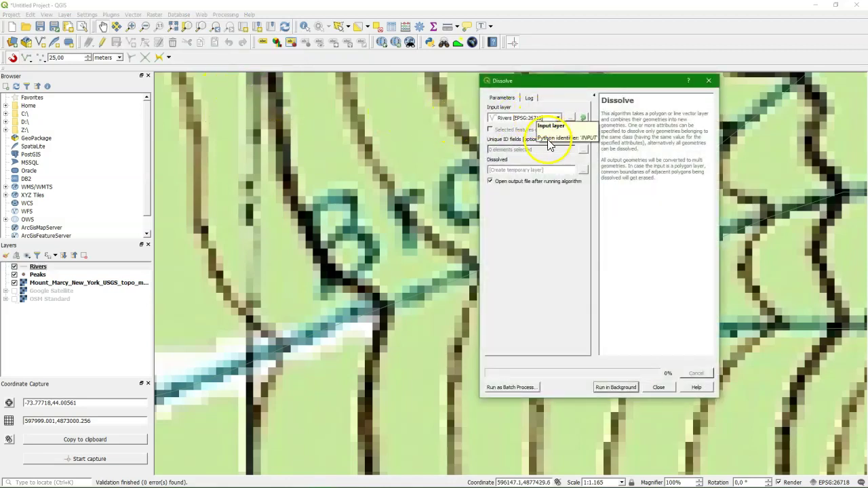
left_click(546, 127)
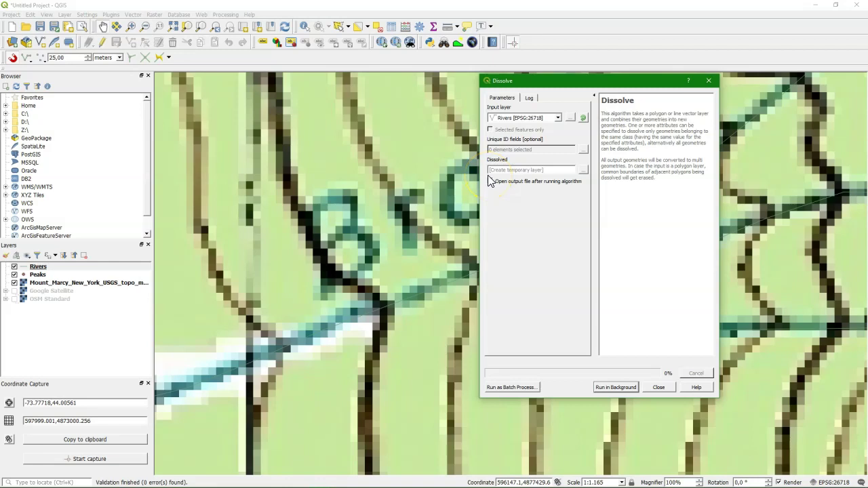
left_click(490, 180)
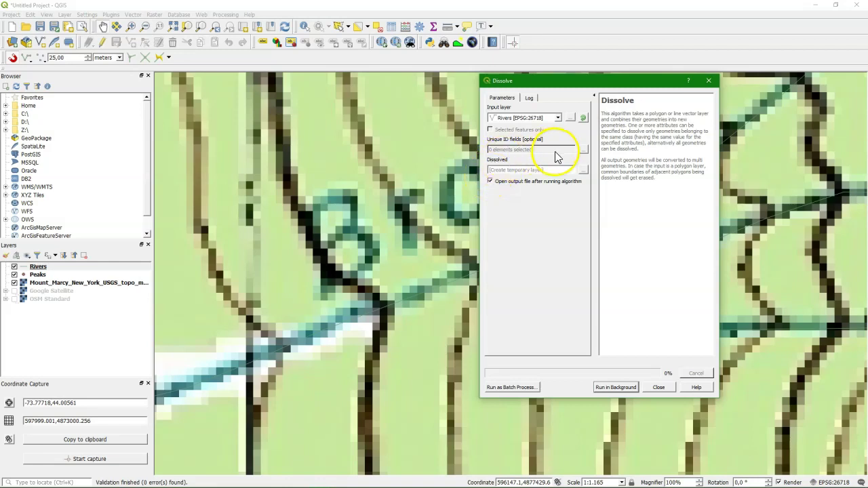
left_click(583, 149)
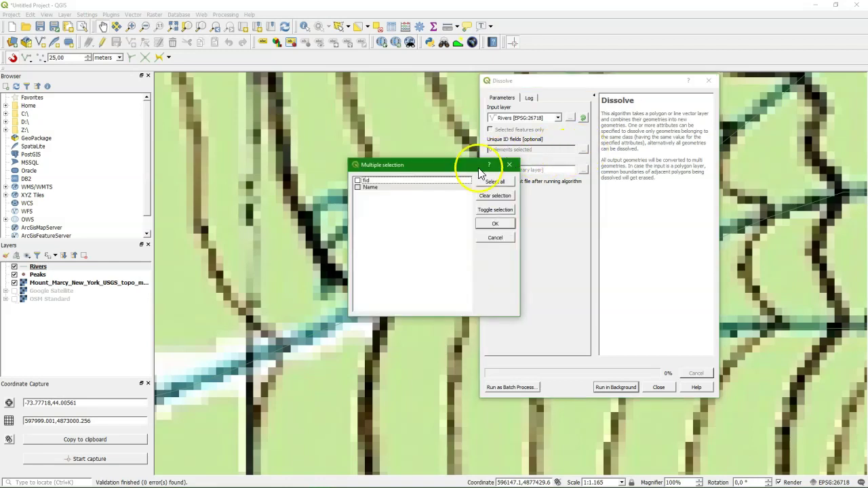
left_click(362, 189)
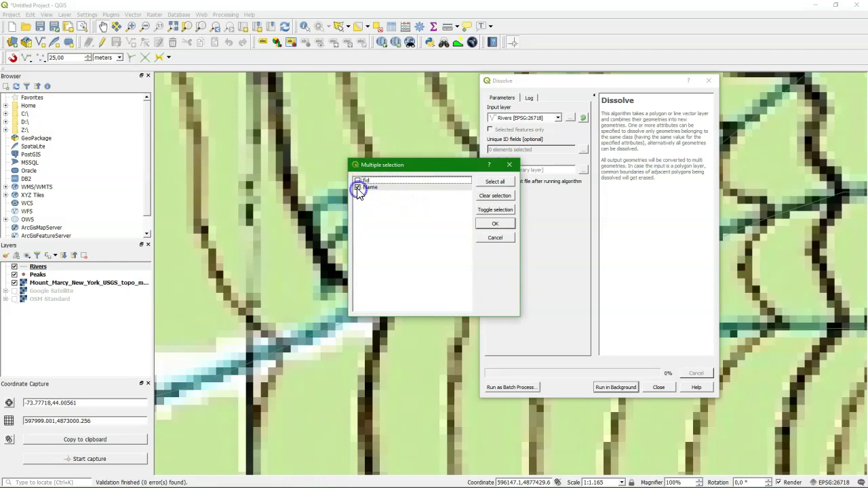
left_click(495, 224)
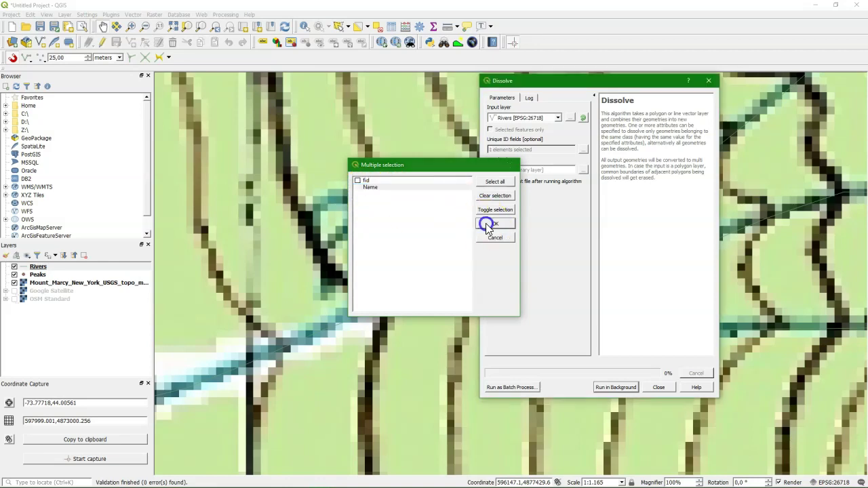
Step: Save the output to Mount_Marcy.gpkg as Rivers_dissolved and run the dissolve
left_click(582, 170)
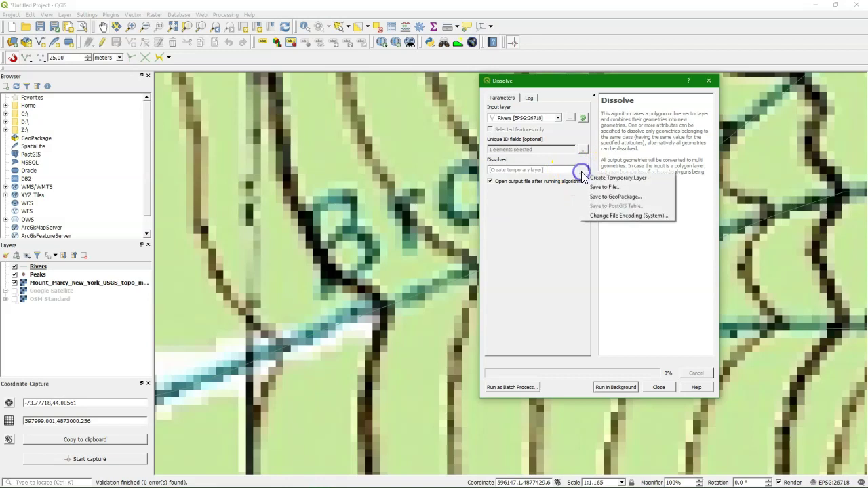
left_click(615, 195)
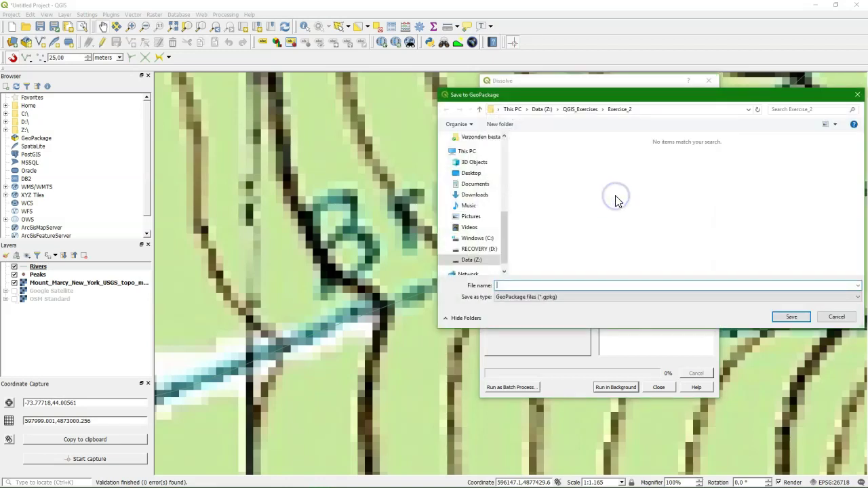
left_click(583, 109)
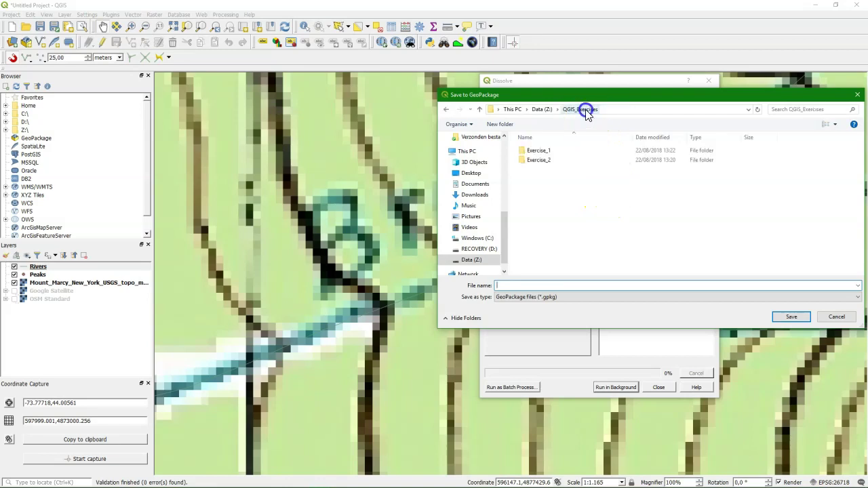
double_click(545, 148)
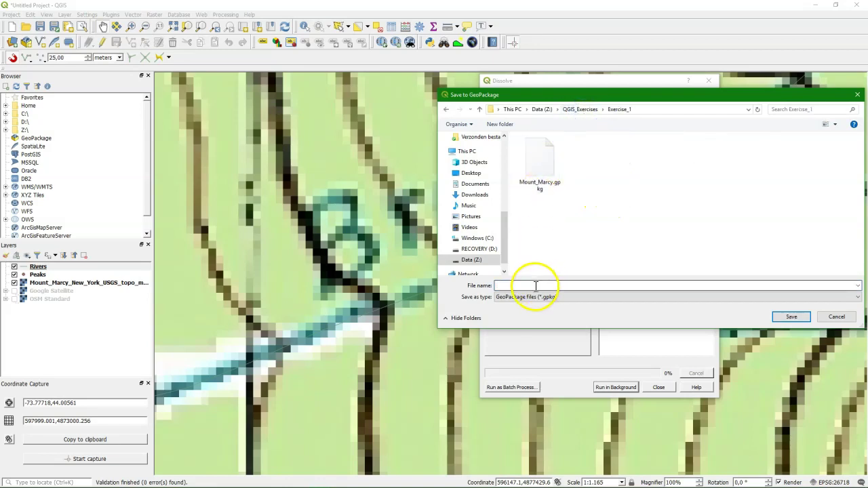
left_click(551, 159)
left_click(786, 316)
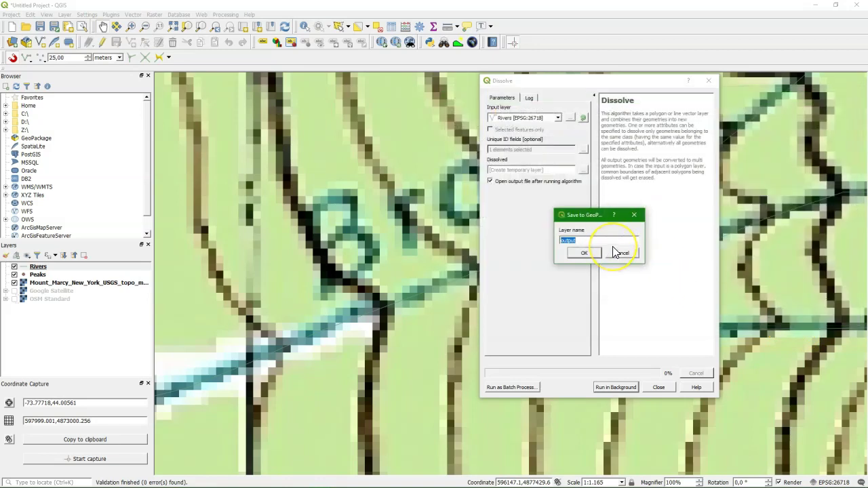
type("Rivers_dissolved")
left_click(584, 252)
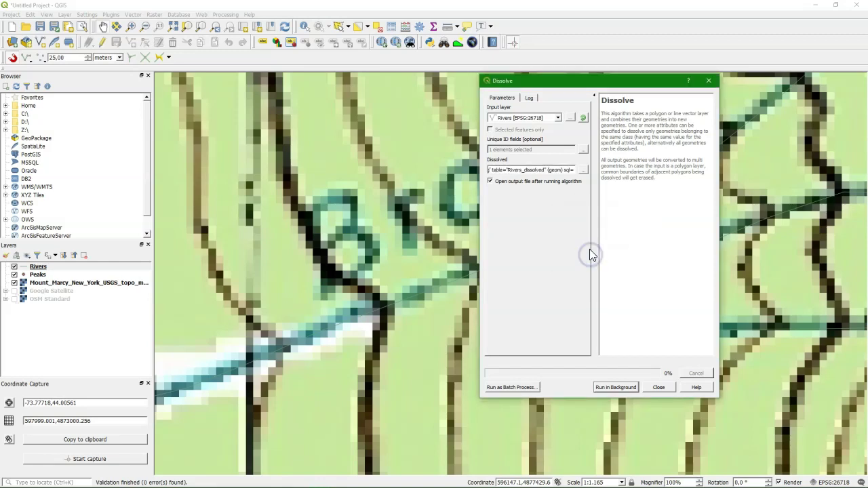
left_click(593, 239)
left_click(615, 387)
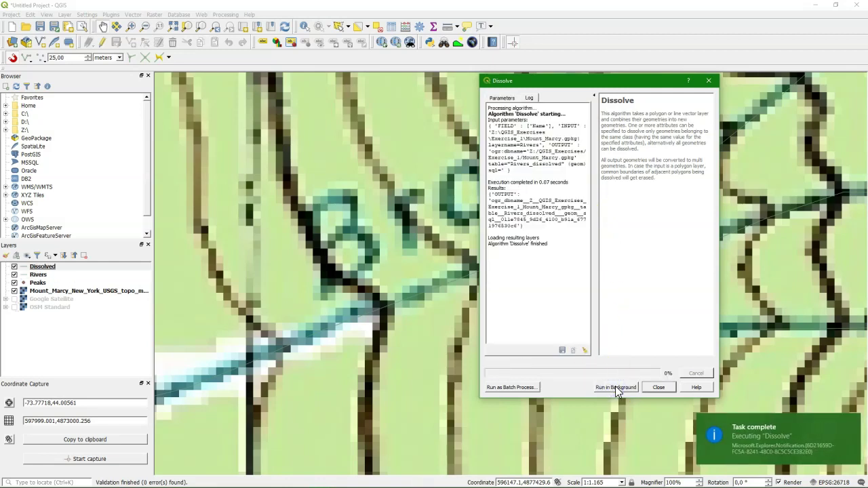
Step: Check the Dissolved attribute table, which holds a single Slide Brook feature
left_click(661, 388)
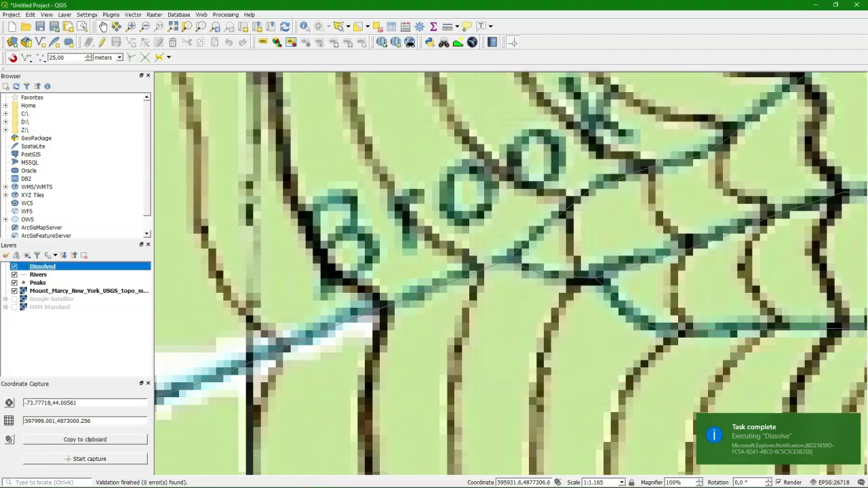
right_click(39, 267)
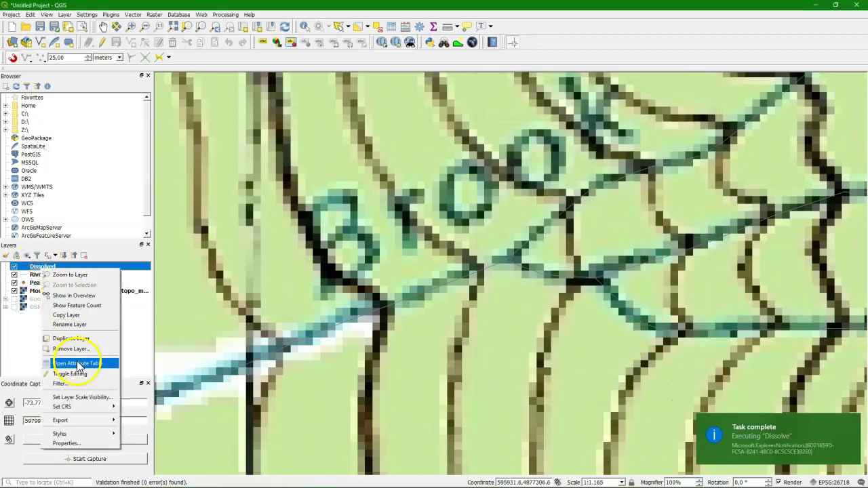
left_click(78, 364)
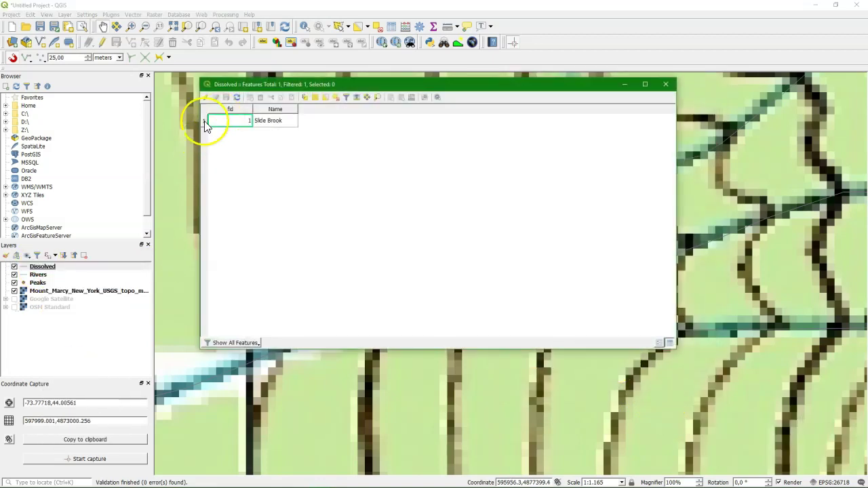
left_click_drag(393, 81, 493, 315)
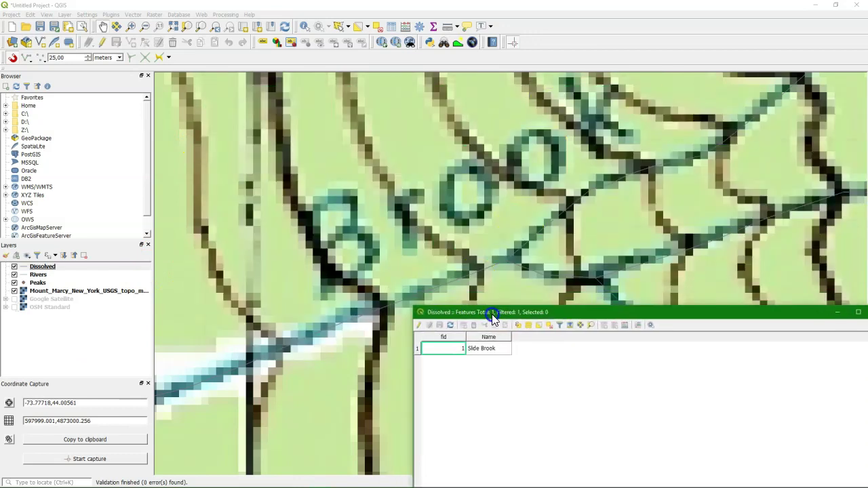
left_click(416, 349)
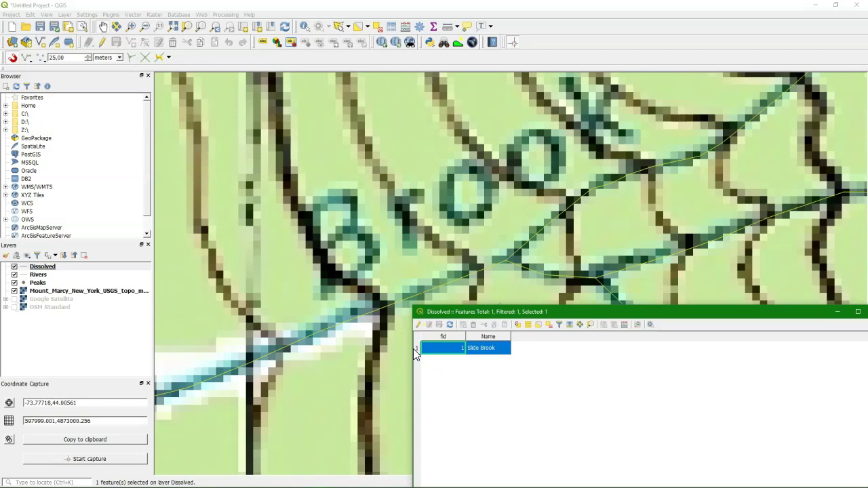
left_click(416, 348)
left_click(591, 298)
left_click_drag(603, 312, 398, 223)
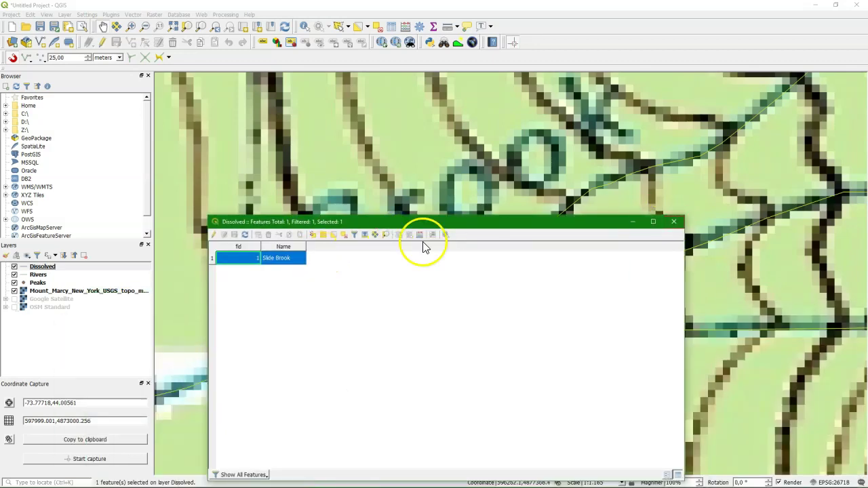
left_click(675, 220)
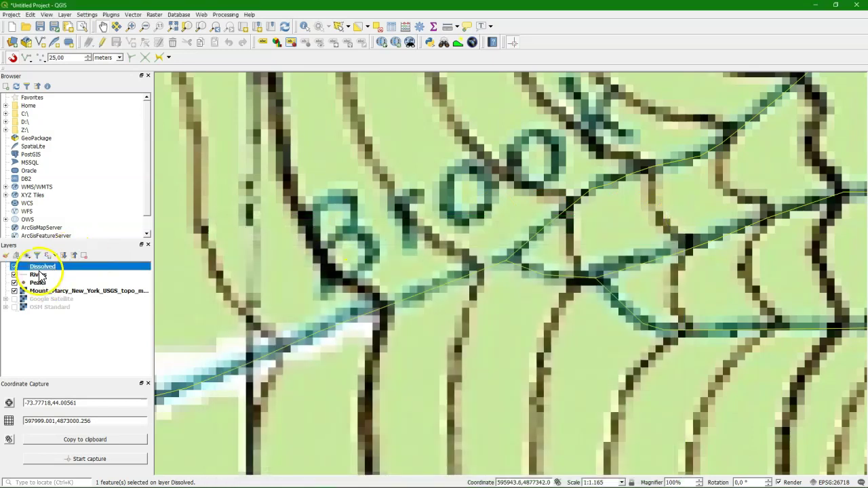
Step: Rename the Dissolved layer to Rivers_dissolved and remove the original Rivers layer
right_click(39, 267)
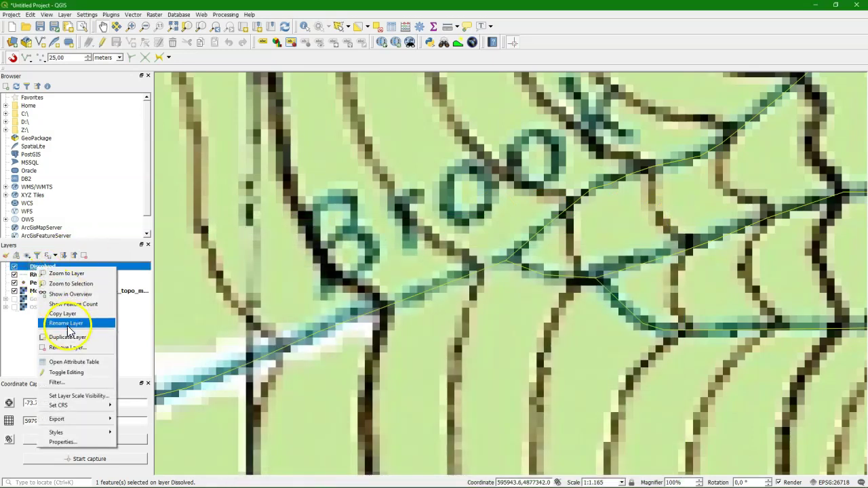
left_click(68, 326)
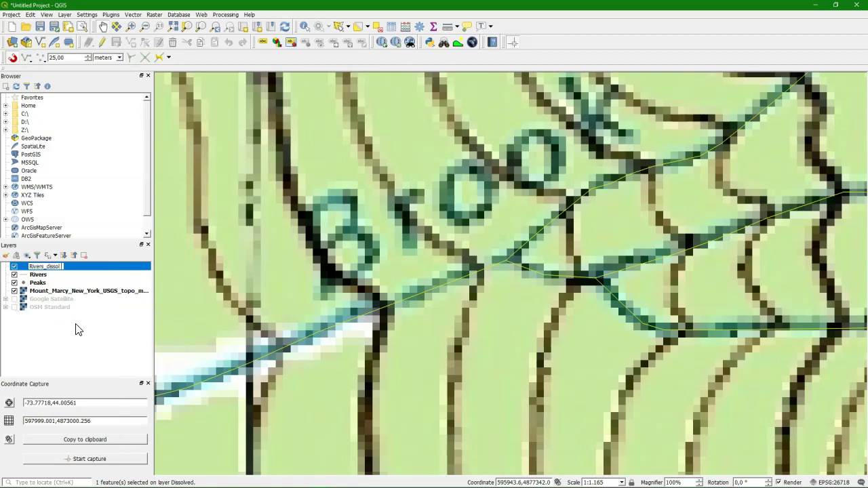
key("Return")
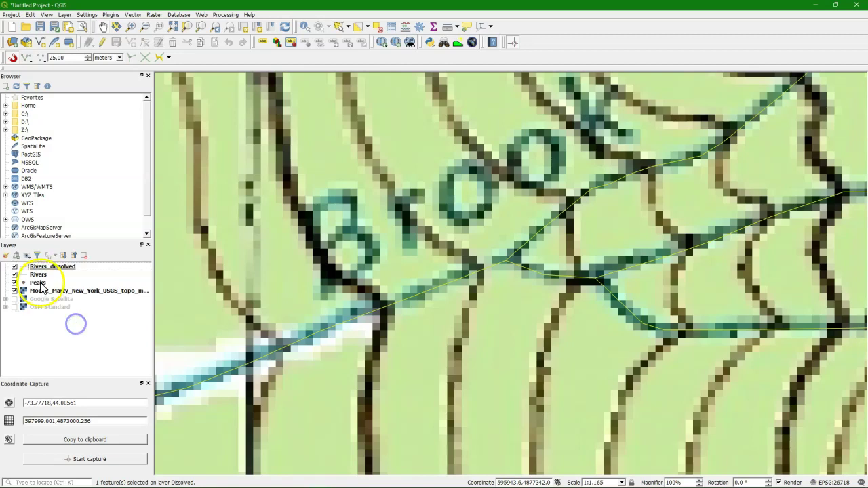
left_click(41, 274)
right_click(40, 274)
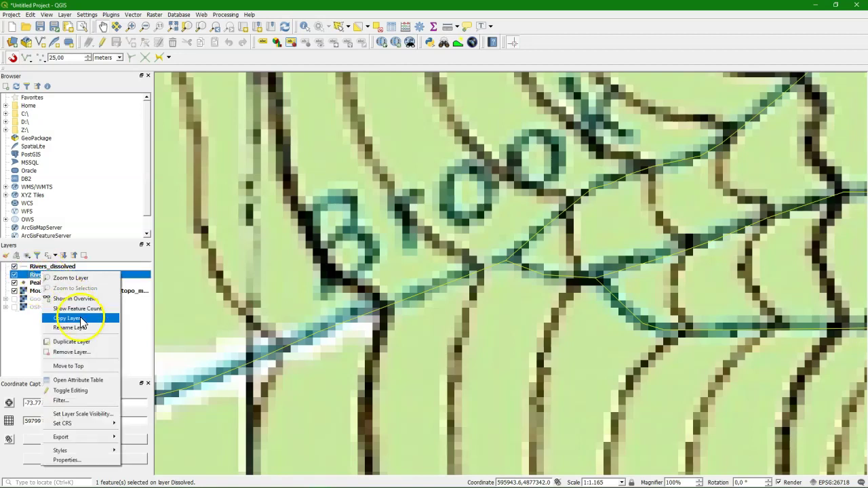
left_click(86, 350)
left_click(415, 257)
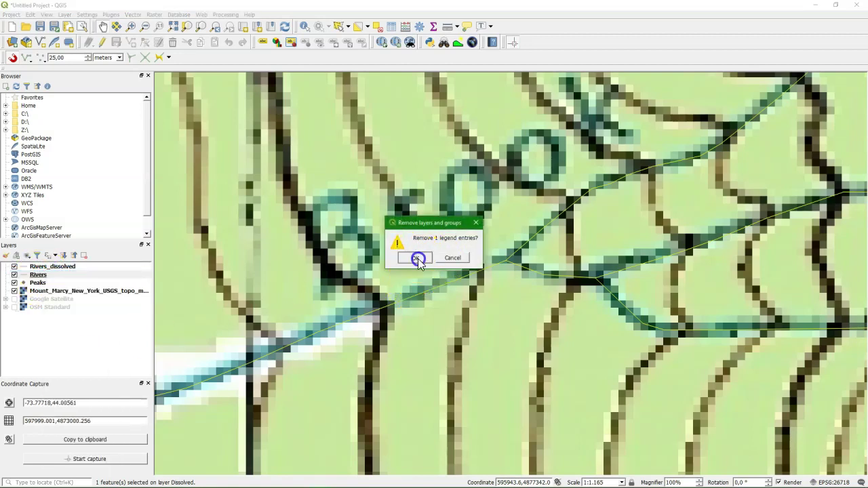
Step: Clear the selection and zoom in on the small pond beside Guide Board Brook
left_click(377, 28)
scroll(344, 231, "down", 2)
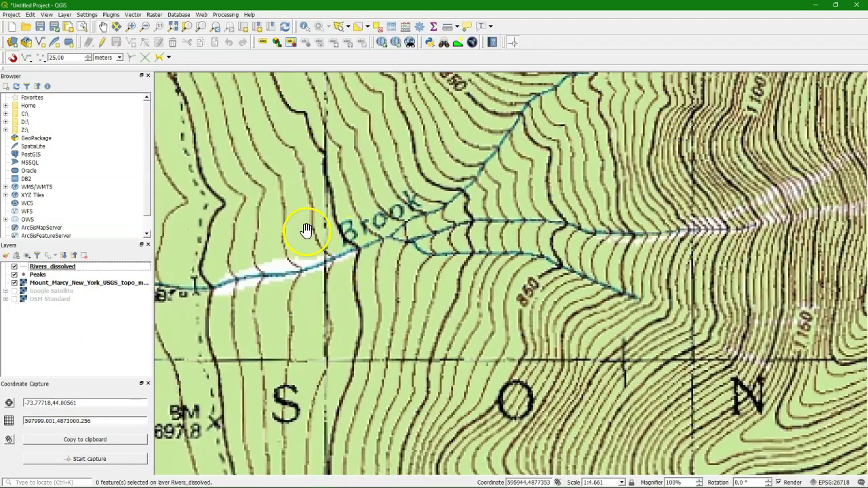
scroll(295, 219, "down", 1)
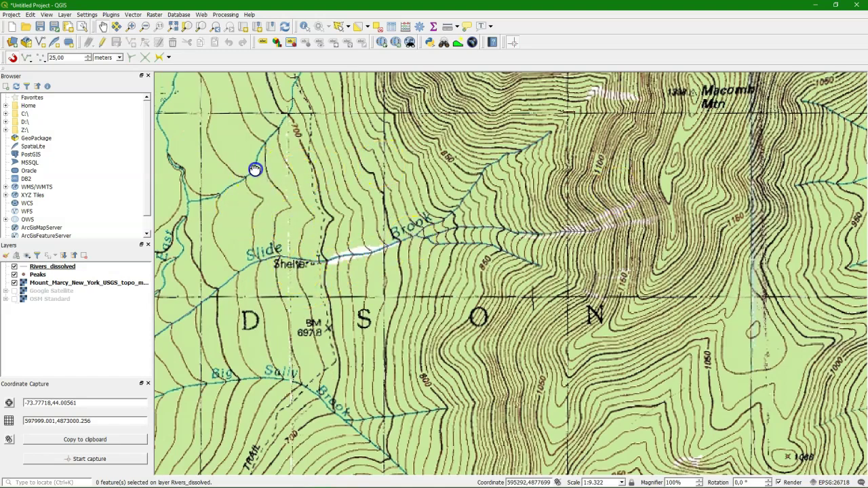
scroll(278, 173, "down", 1)
left_click_drag(323, 193, 358, 145)
scroll(281, 326, "up", 1)
left_click_drag(272, 377, 519, 331)
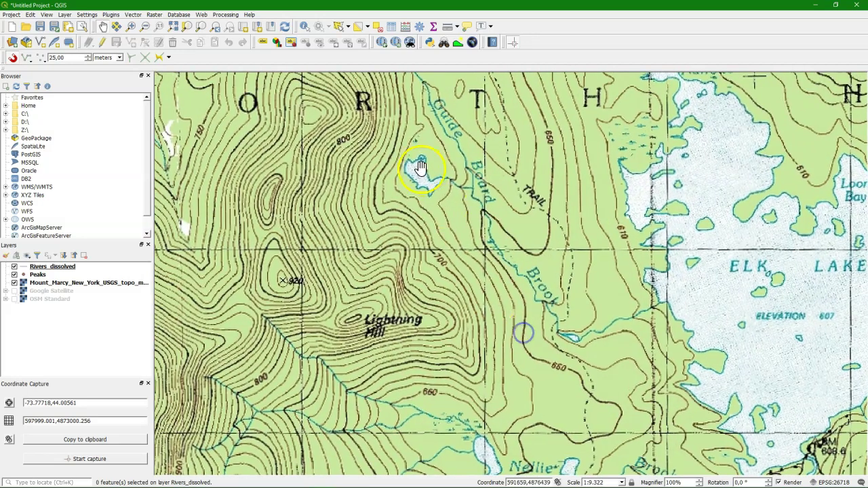
scroll(418, 169, "up", 2)
left_click_drag(442, 184, 383, 272)
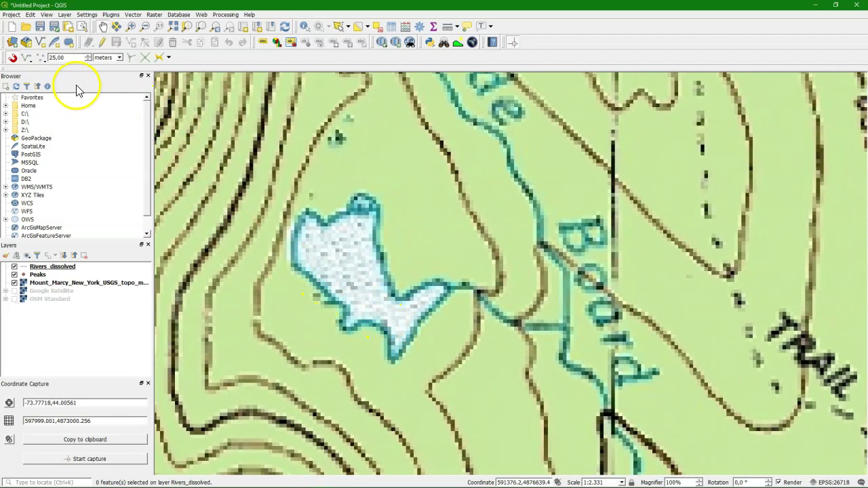
left_click(64, 15)
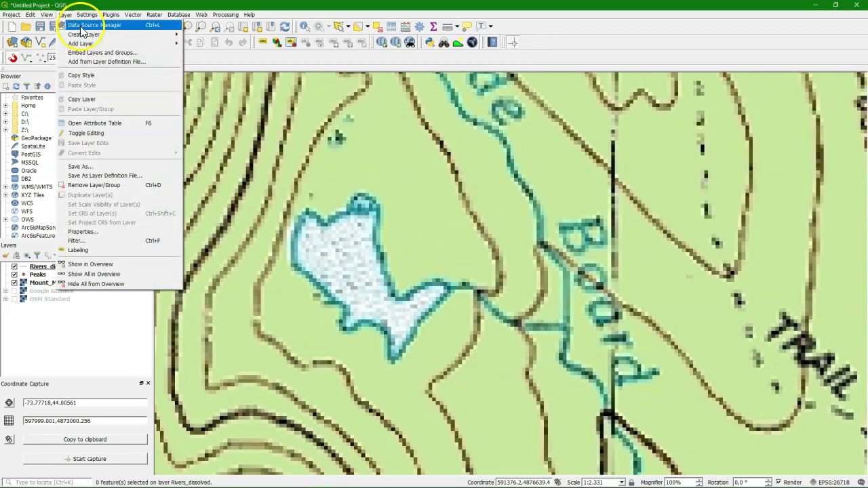
Step: Start a new GeoPackage layer in Mount_Marcy.gpkg with table name Lakes
left_click(91, 34)
mouse_move(105, 47)
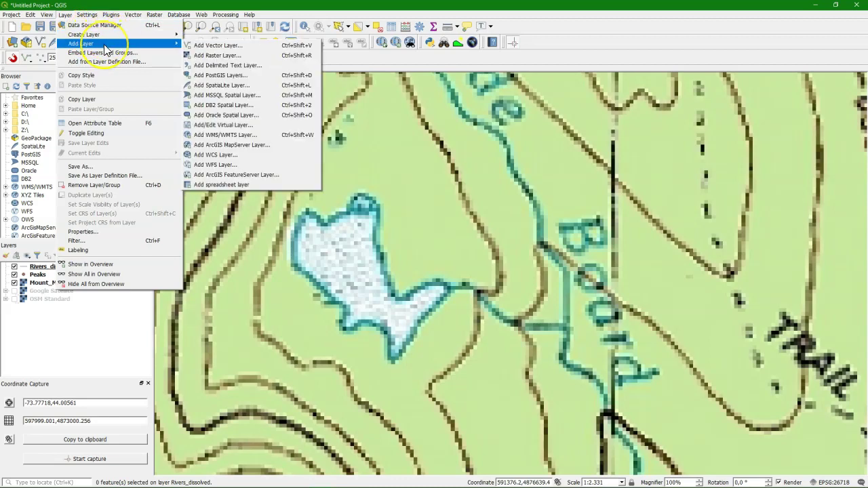
mouse_move(132, 36)
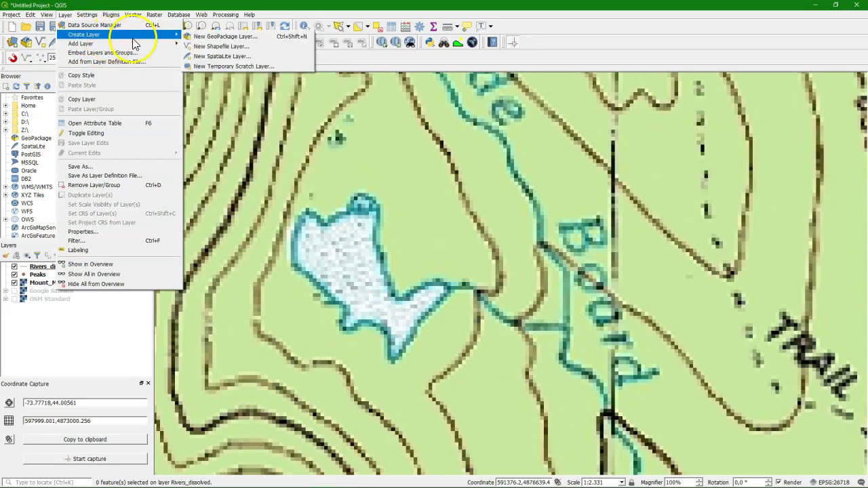
left_click(220, 35)
left_click(544, 109)
left_click(418, 175)
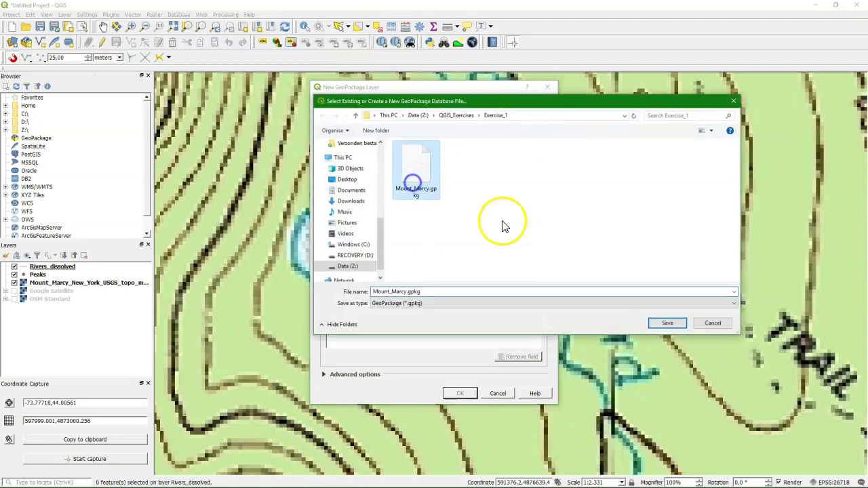
left_click(667, 324)
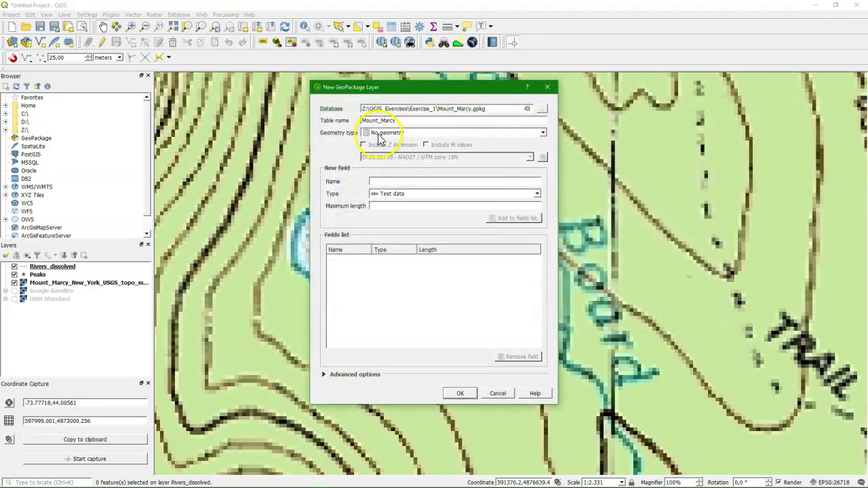
left_click_drag(370, 121, 394, 125)
type("Lakes")
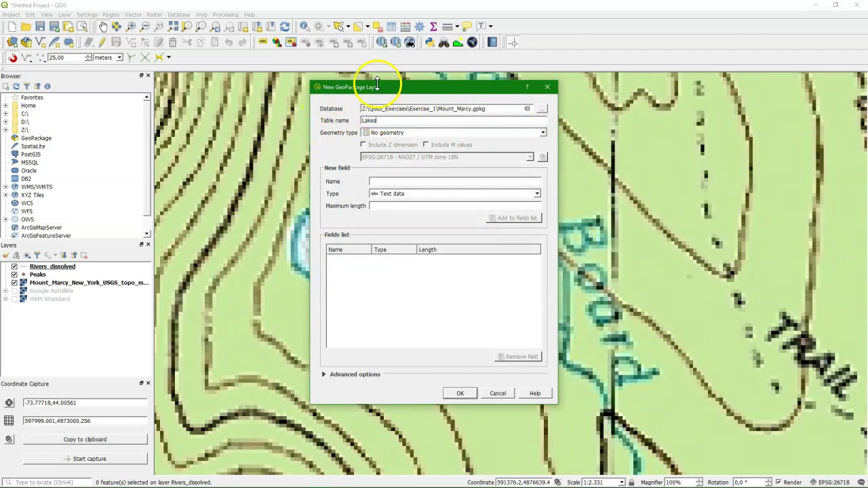
Step: Make Lakes a Polygon layer with a 100-character Name text field and add it
left_click_drag(376, 87, 473, 76)
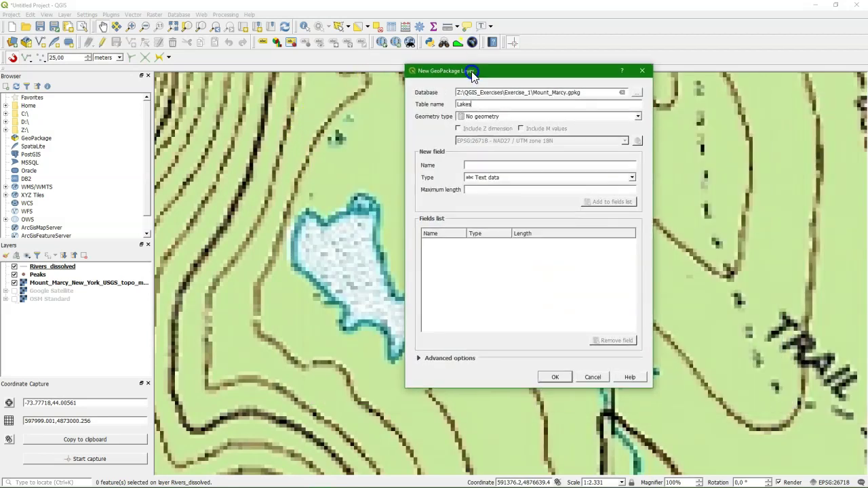
left_click(637, 118)
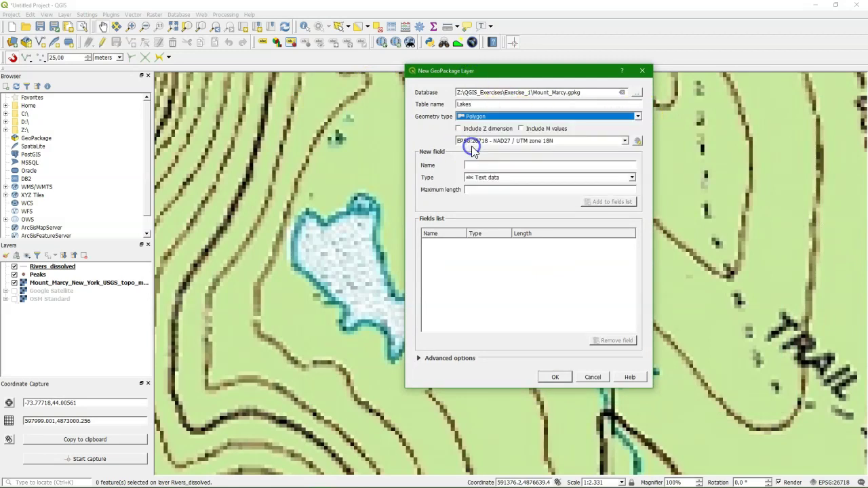
left_click(474, 148)
left_click(485, 166)
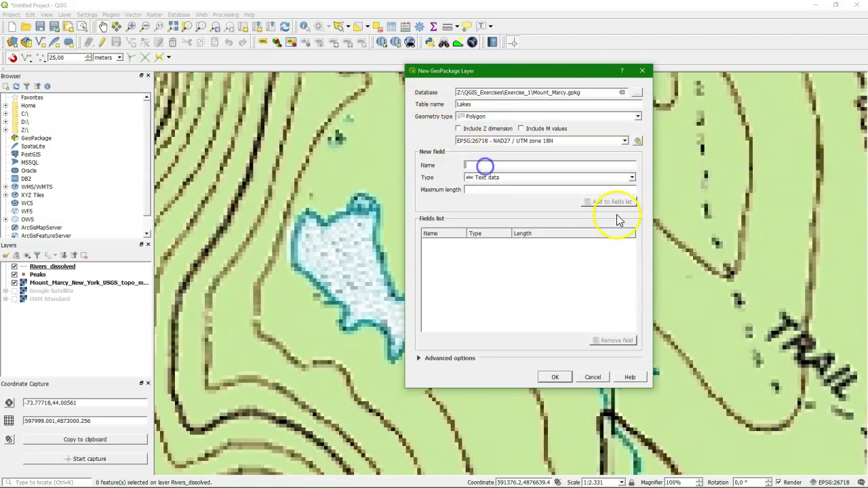
type("Name")
left_click(490, 191)
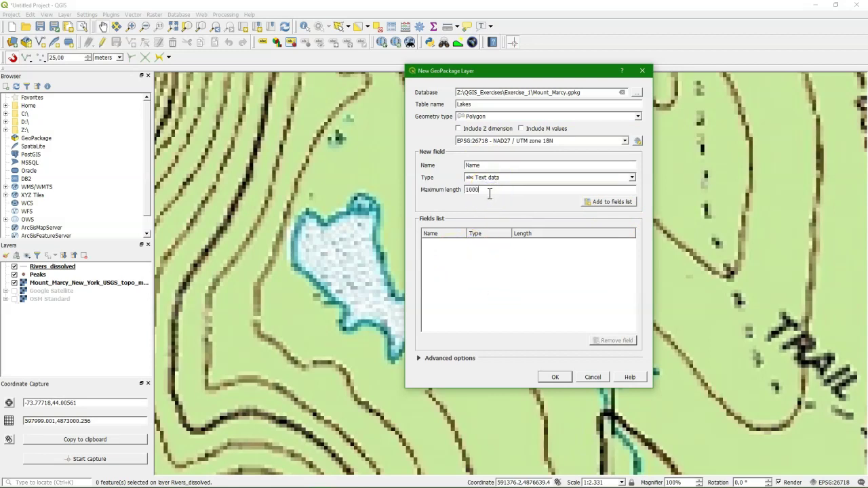
left_click(602, 202)
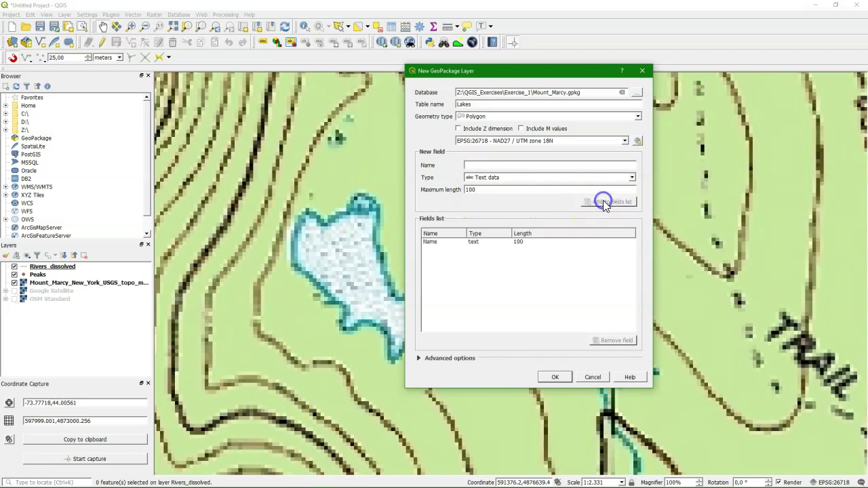
left_click(556, 377)
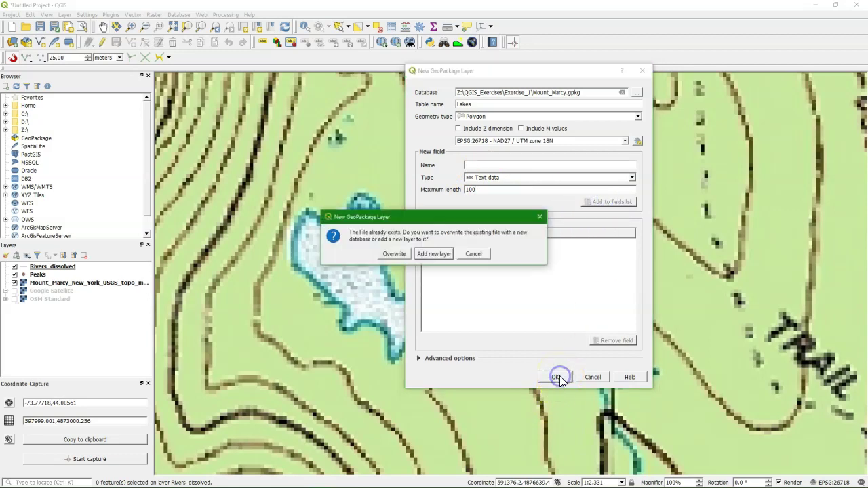
left_click(429, 254)
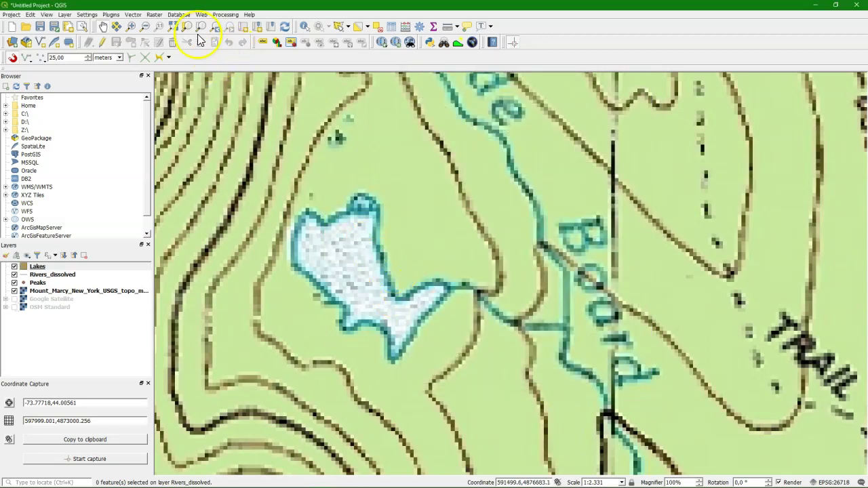
Step: Start editing Lakes and outline the pond's east and north-west shores near Guide Board Brook
left_click(103, 44)
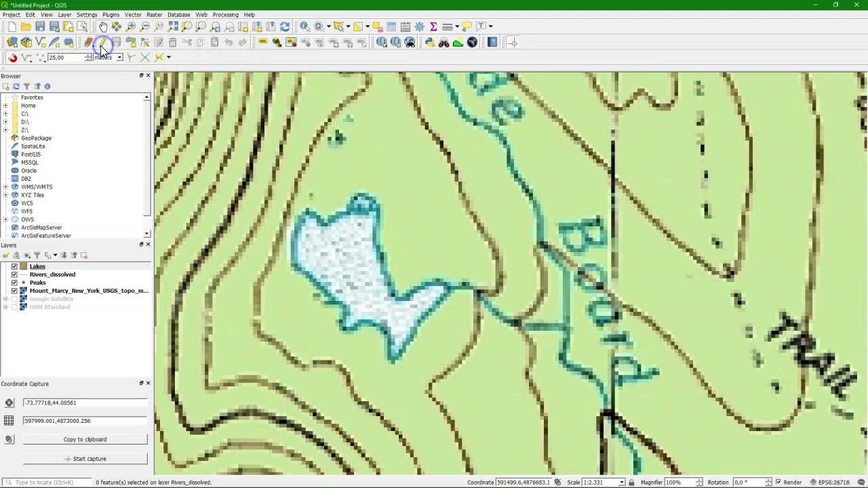
left_click(131, 42)
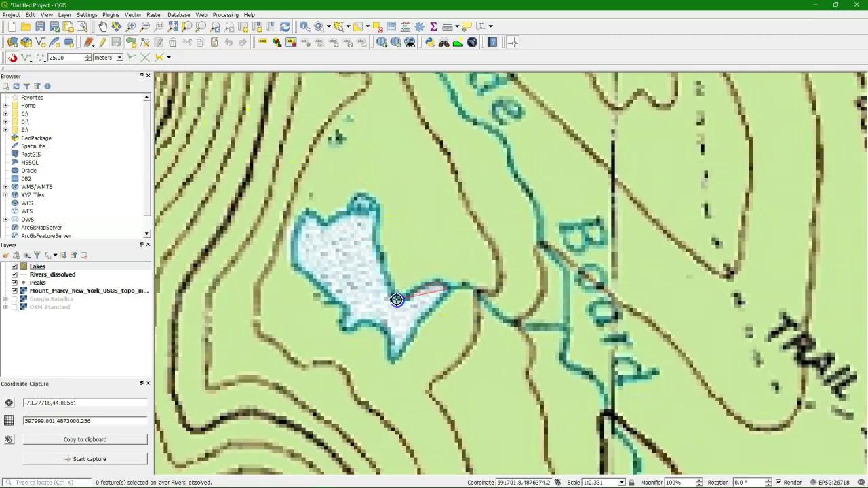
left_click(375, 215)
left_click(359, 203)
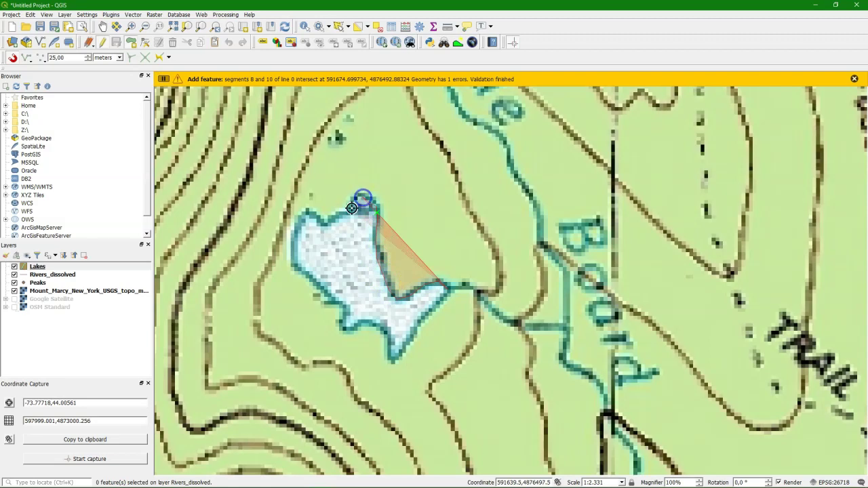
left_click(350, 209)
left_click(336, 218)
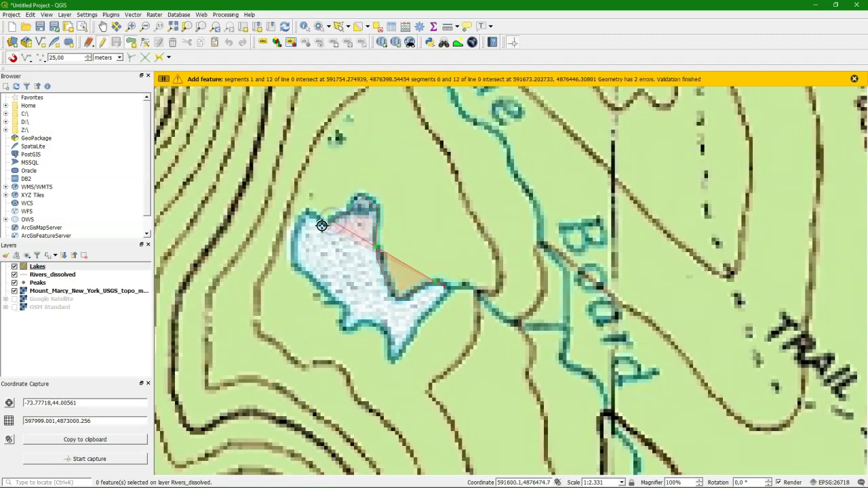
left_click(322, 224)
left_click(310, 221)
left_click(298, 226)
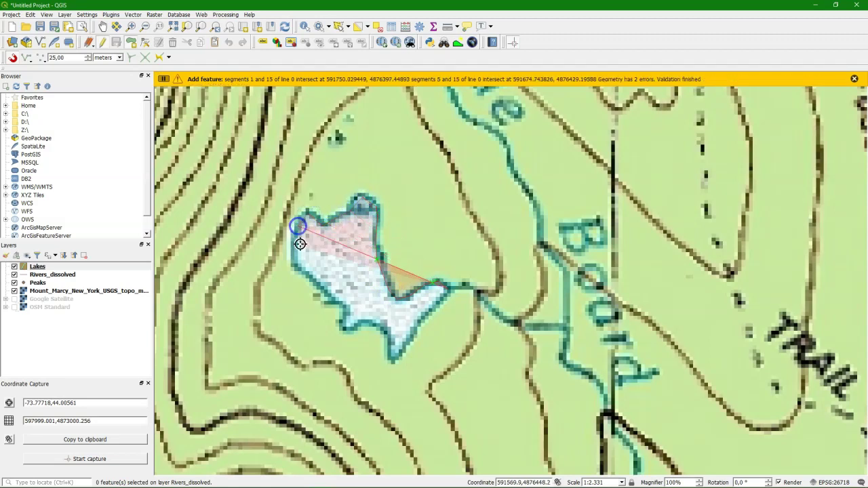
Step: Trace the pond's west, south and south-east shores, finish the polygon and confirm its attributes
left_click(296, 247)
left_click(293, 262)
left_click(305, 274)
left_click(324, 293)
left_click(337, 306)
left_click(344, 330)
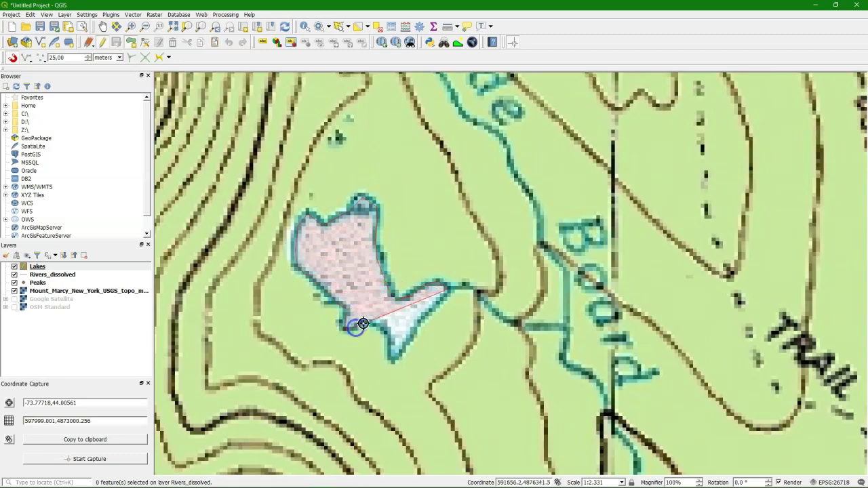
left_click(380, 337)
left_click(391, 352)
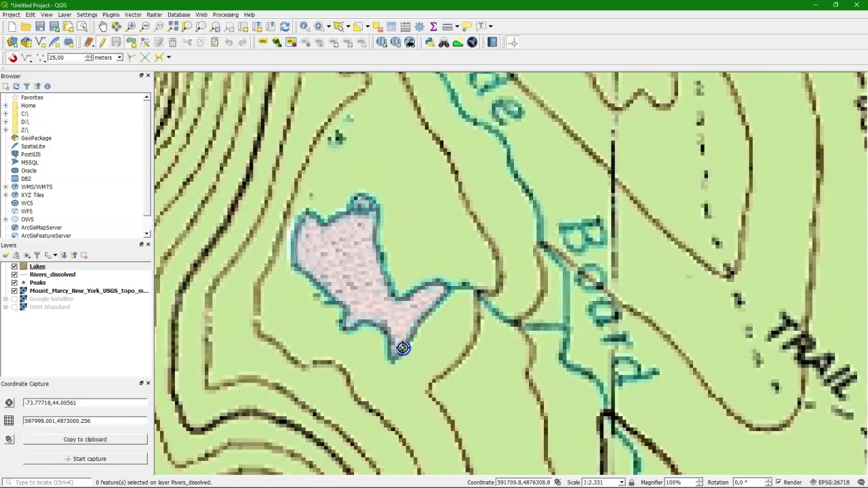
right_click(402, 348)
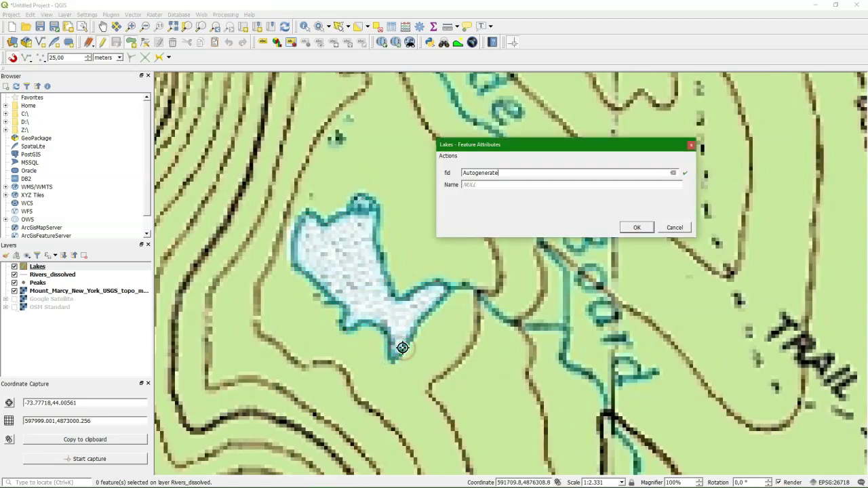
left_click(489, 186)
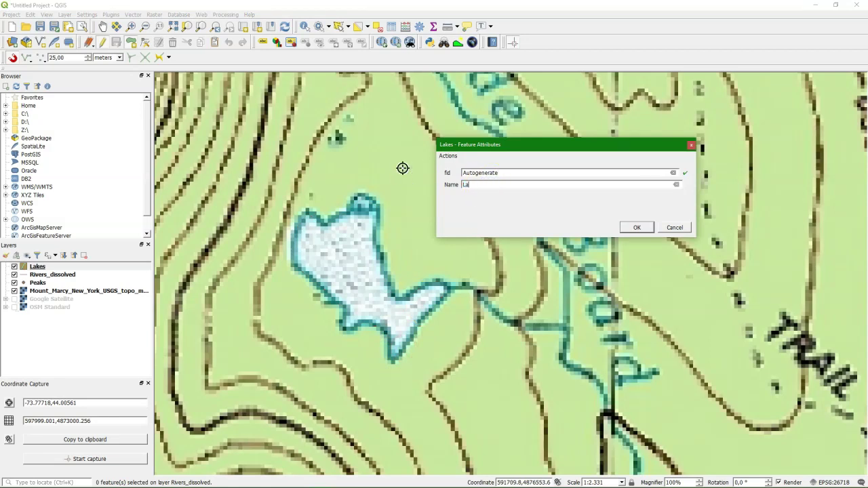
left_click(641, 227)
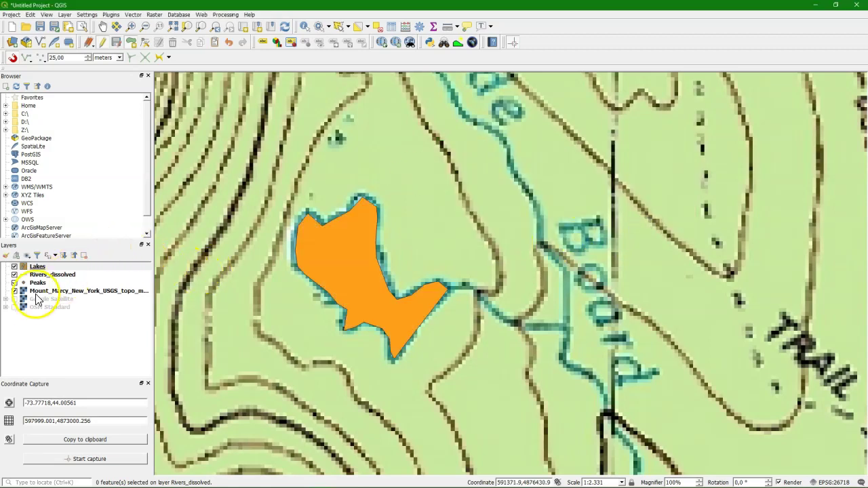
Step: Switch on the OSM Standard basemap and move it higher in the layer order
left_click(14, 308)
left_click_drag(34, 307, 68, 310)
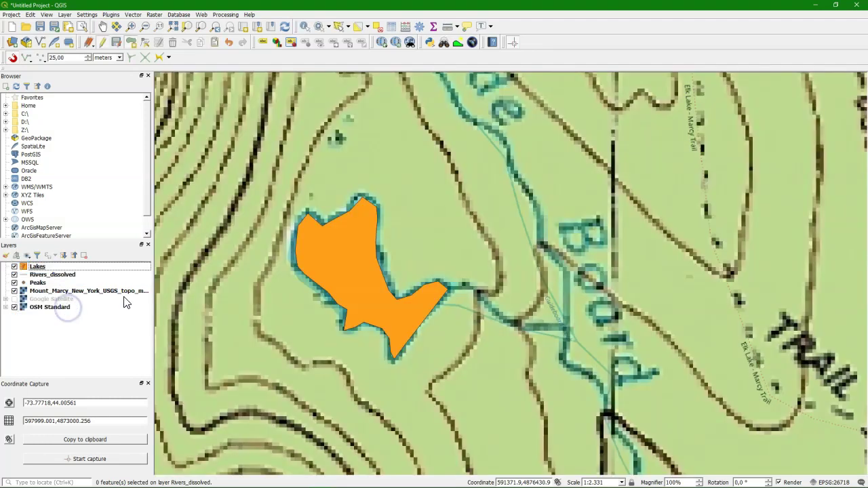
scroll(488, 286, "down", 1)
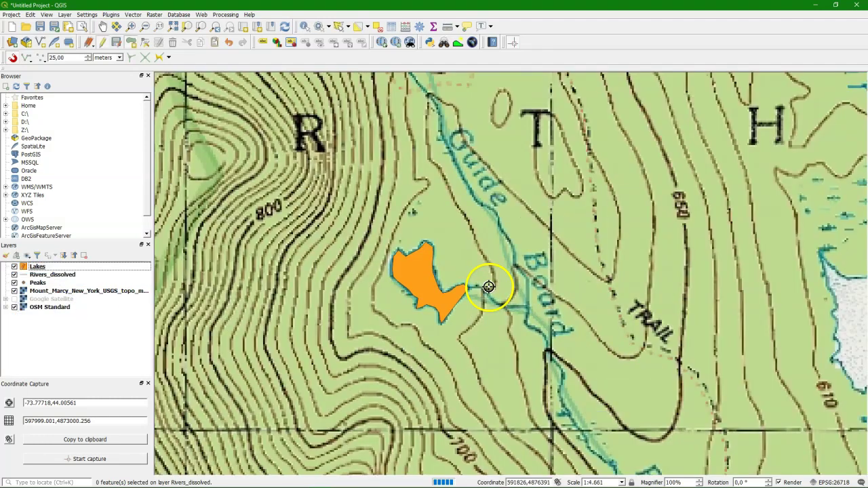
scroll(489, 287, "down", 1)
scroll(488, 287, "down", 1)
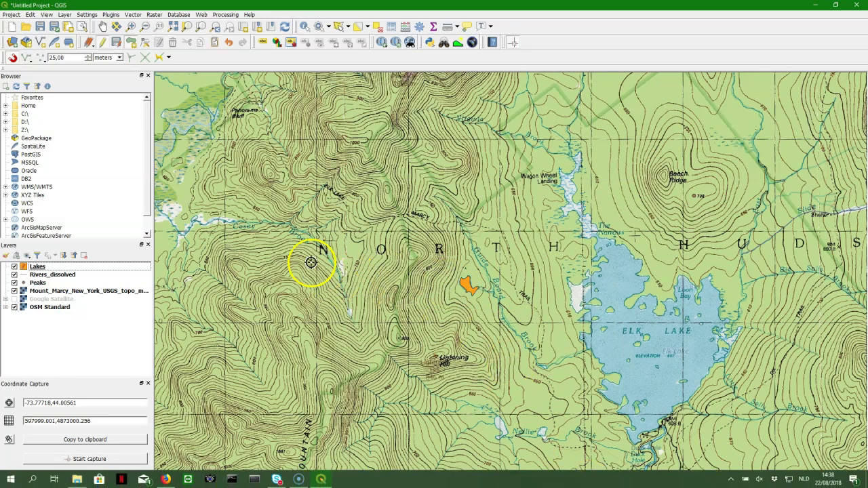
Step: Zoom into the Nellie area and trace the western lake's west shore and southern lobe
scroll(508, 417, "up", 1)
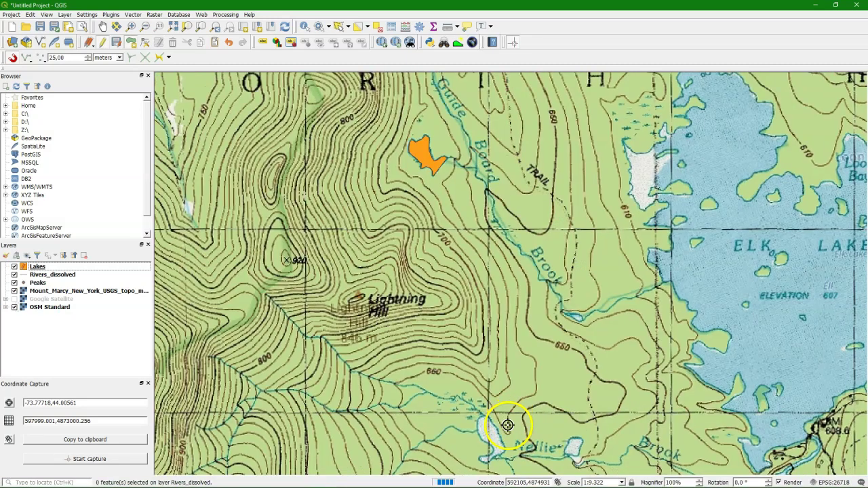
left_click(131, 25)
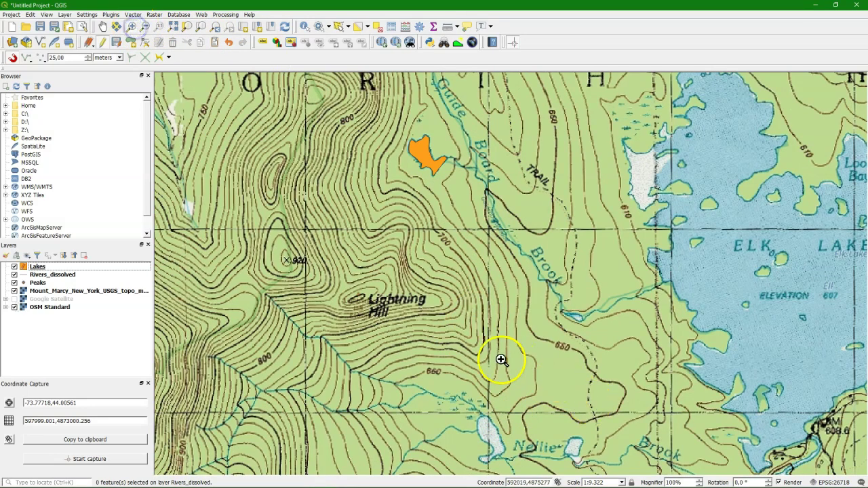
left_click_drag(453, 381, 630, 477)
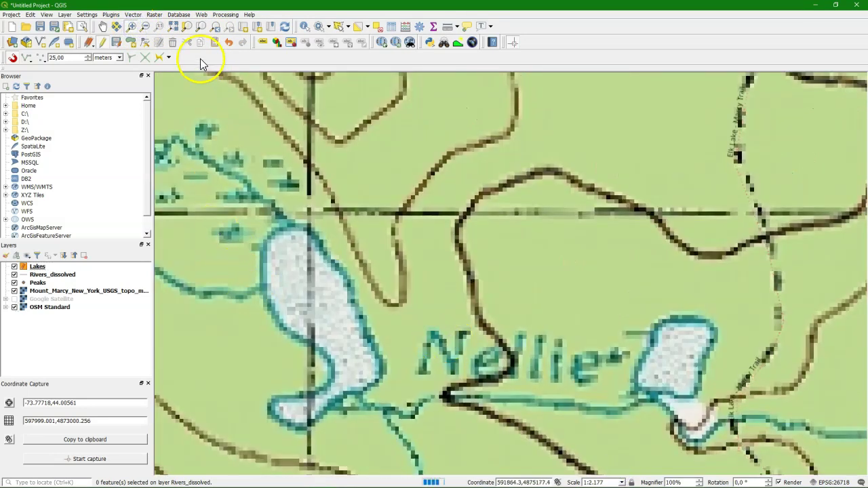
left_click(129, 43)
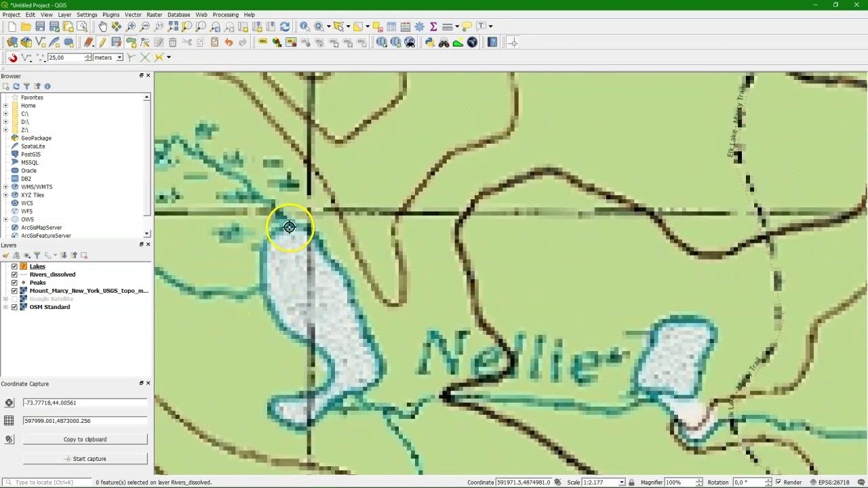
left_click(259, 276)
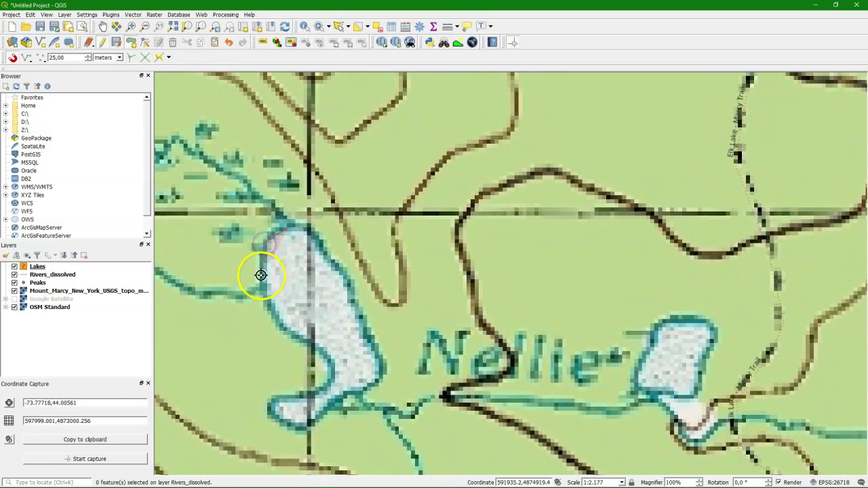
left_click(270, 309)
left_click(295, 336)
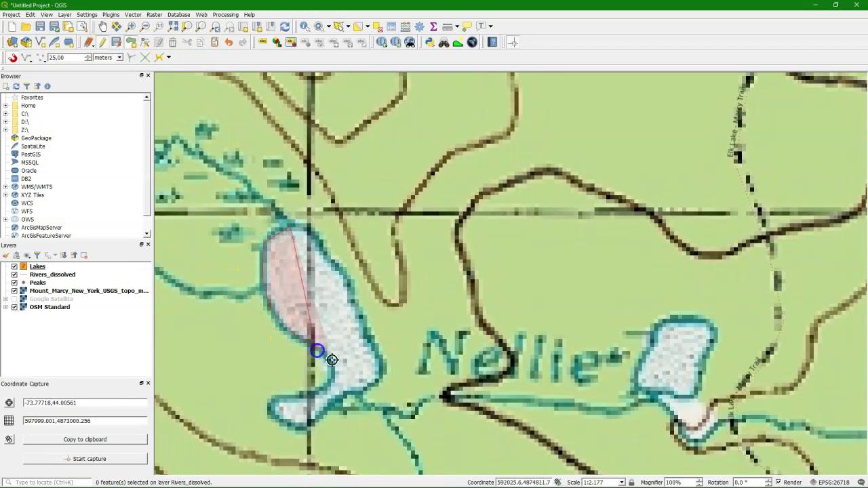
left_click(331, 360)
left_click(300, 398)
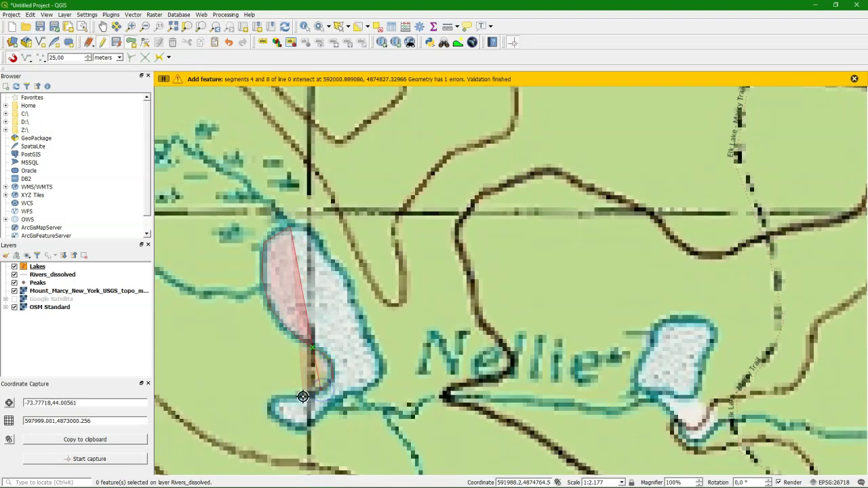
left_click(272, 402)
left_click(287, 425)
Step: Trace the lake's east shore up to its north tip and name it 'Lake 1'
left_click(310, 423)
left_click(329, 398)
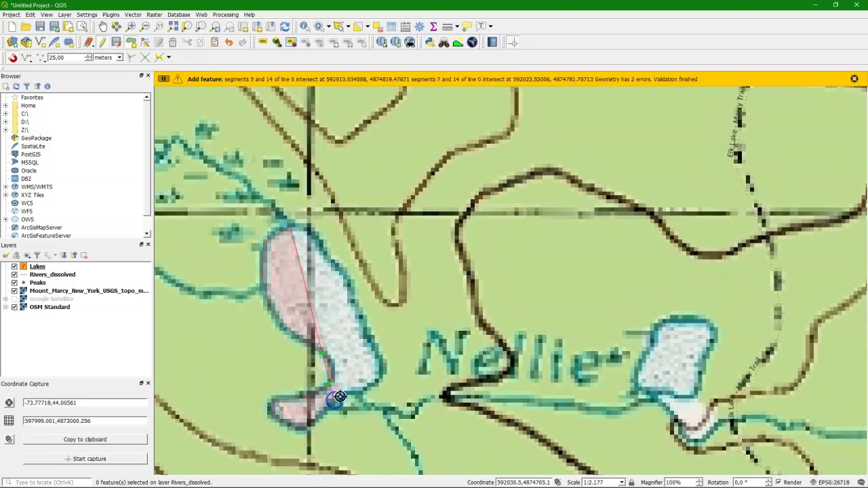
left_click(377, 360)
left_click(364, 332)
left_click(353, 301)
left_click(344, 272)
left_click(302, 230)
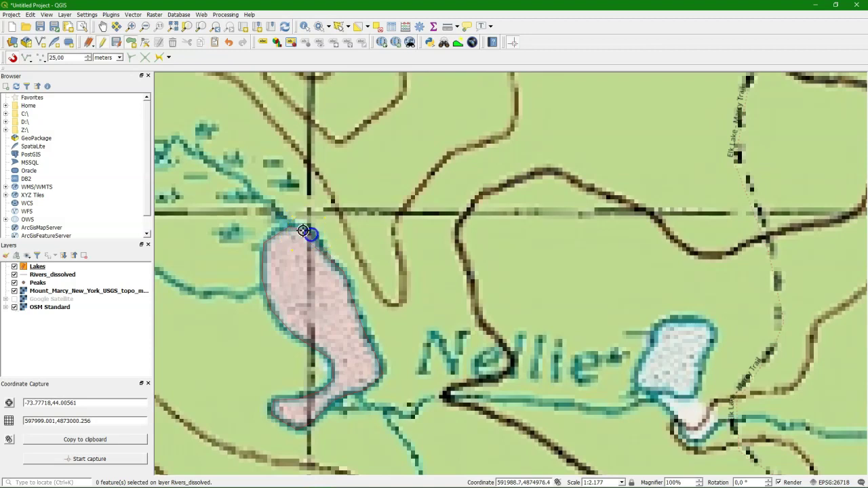
right_click(298, 230)
left_click(483, 188)
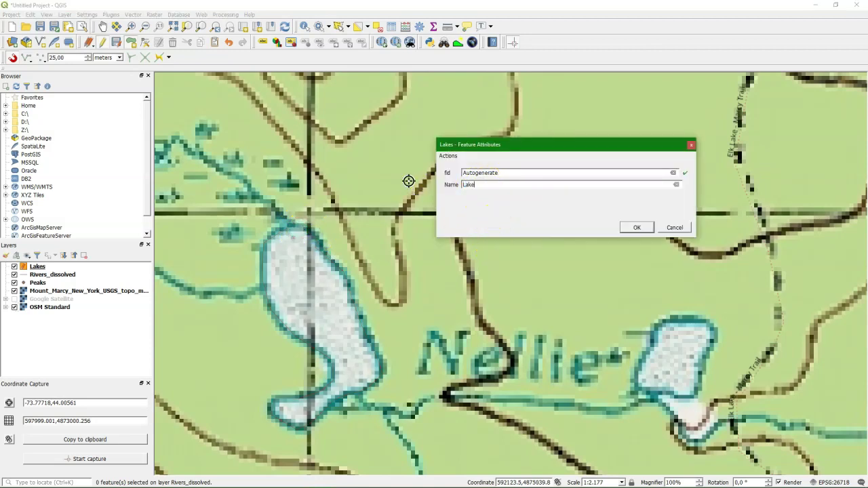
type("Lake 1")
left_click(636, 227)
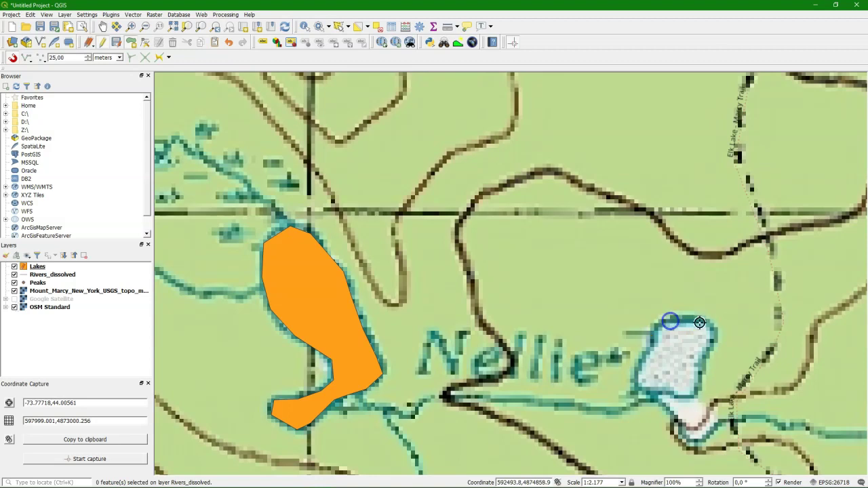
Step: Outline the small pond east of the Nellie label and name it 'Lake 3'
left_click(716, 333)
left_click(705, 364)
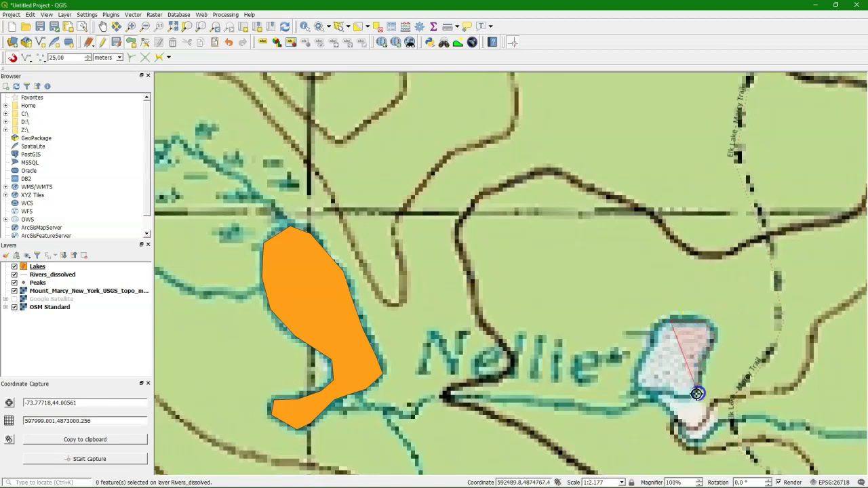
left_click(660, 392)
left_click(643, 392)
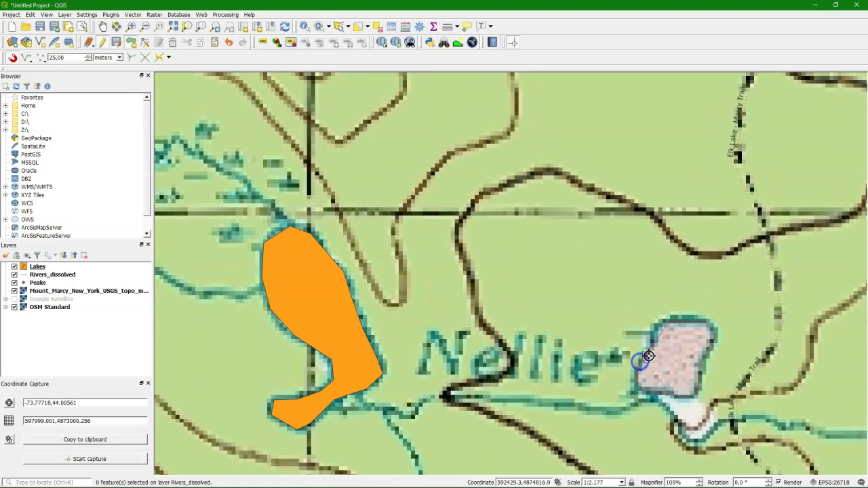
right_click(651, 345)
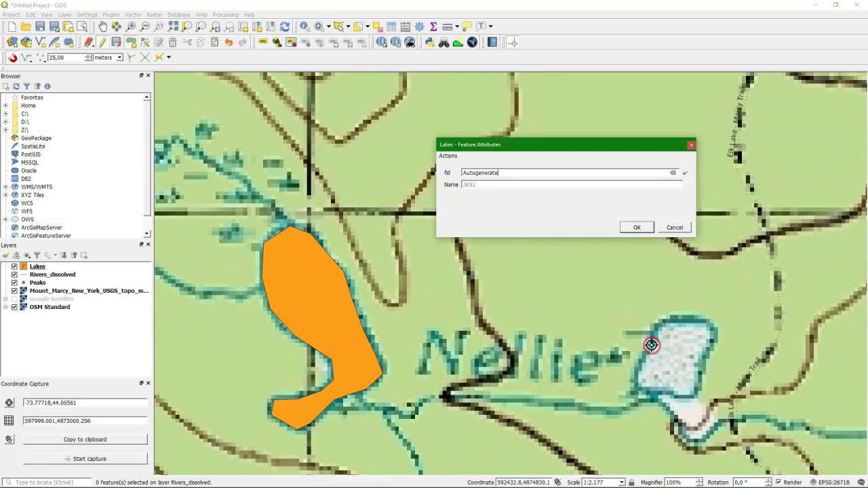
left_click(447, 184)
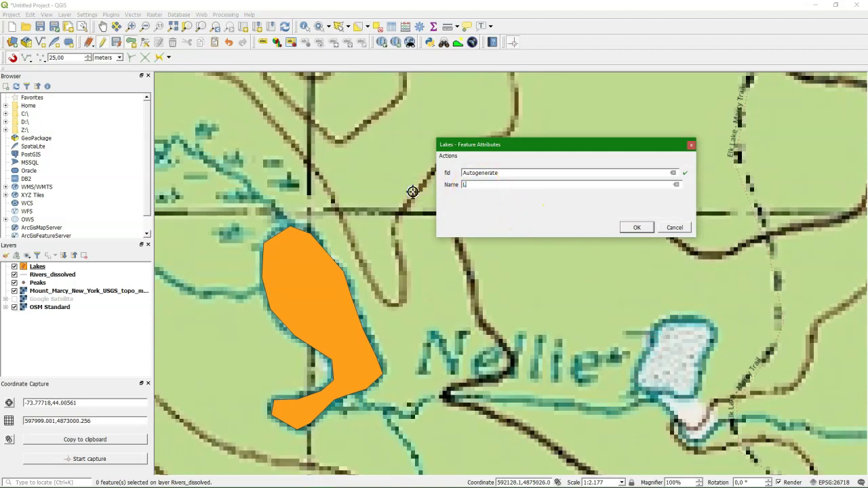
type("Lake 3")
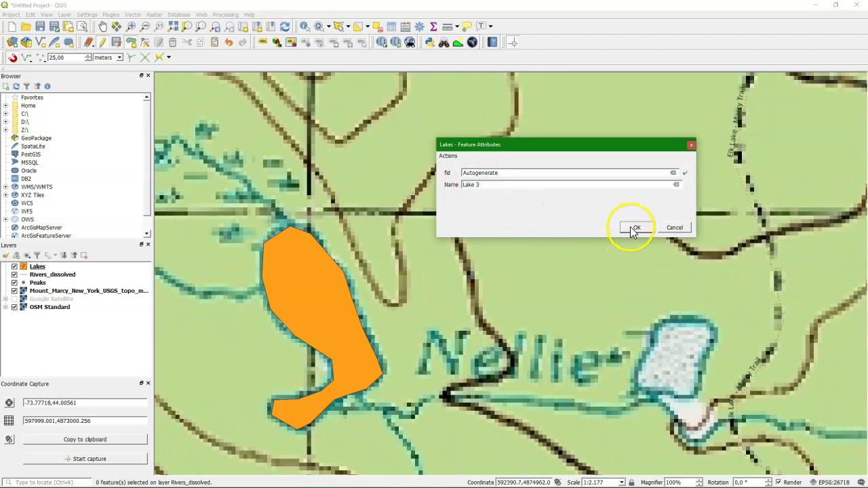
left_click(636, 228)
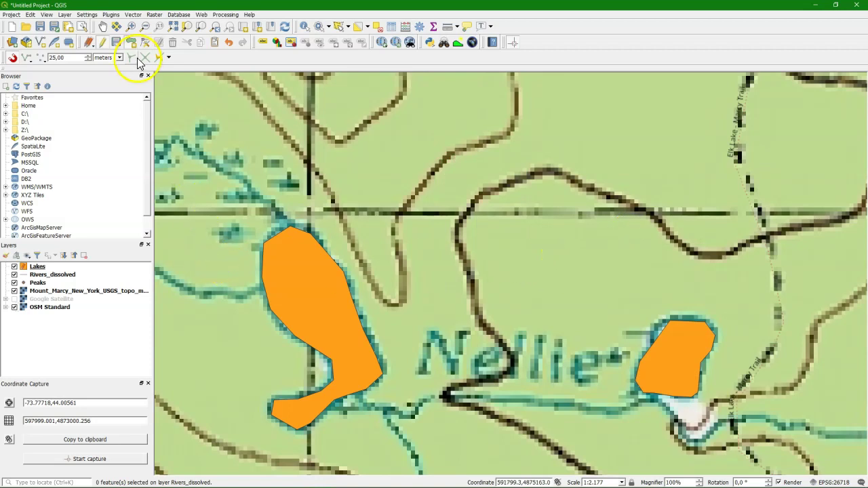
Step: End editing on Lakes and save the two new Nellie lake polygons
left_click(102, 43)
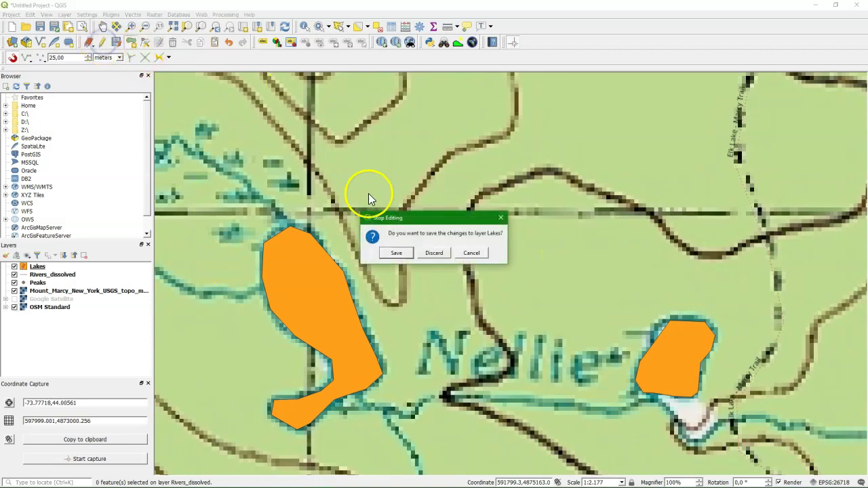
left_click(398, 255)
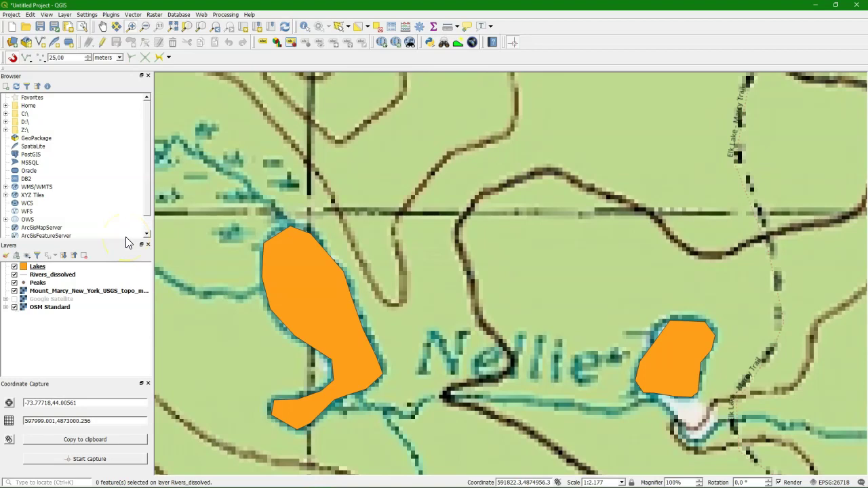
Step: Open the Lakes attribute table and switch it into edit mode
right_click(38, 269)
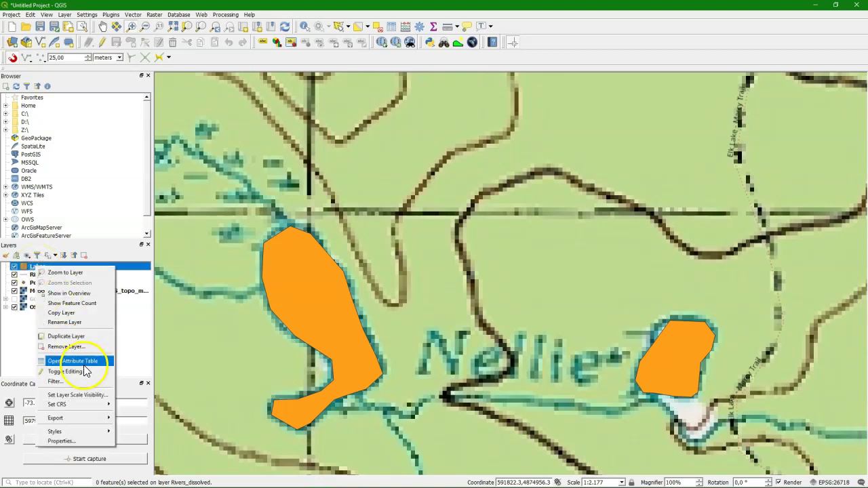
left_click(82, 362)
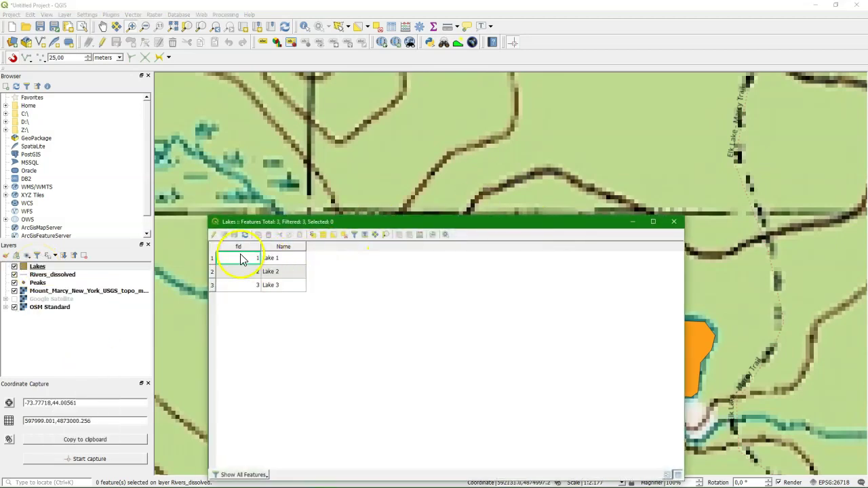
left_click(213, 234)
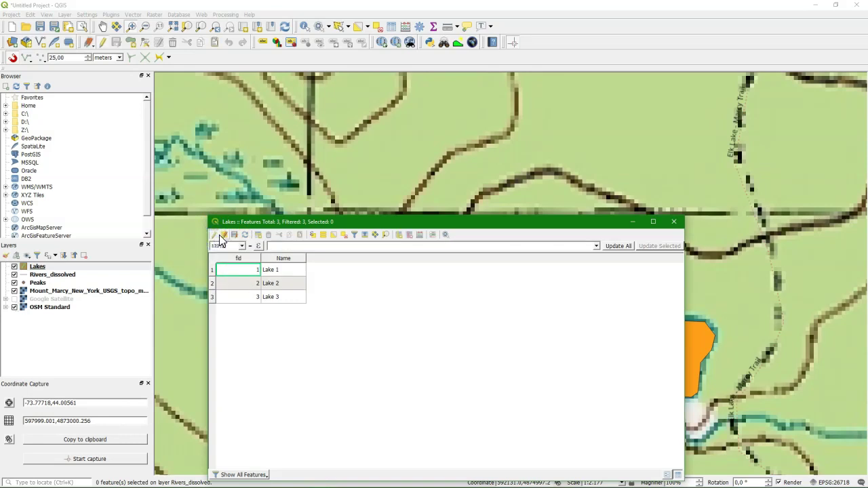
Step: Add a decimal number field 'Surface' with the comment 'Surface Area (m2)'
left_click(399, 235)
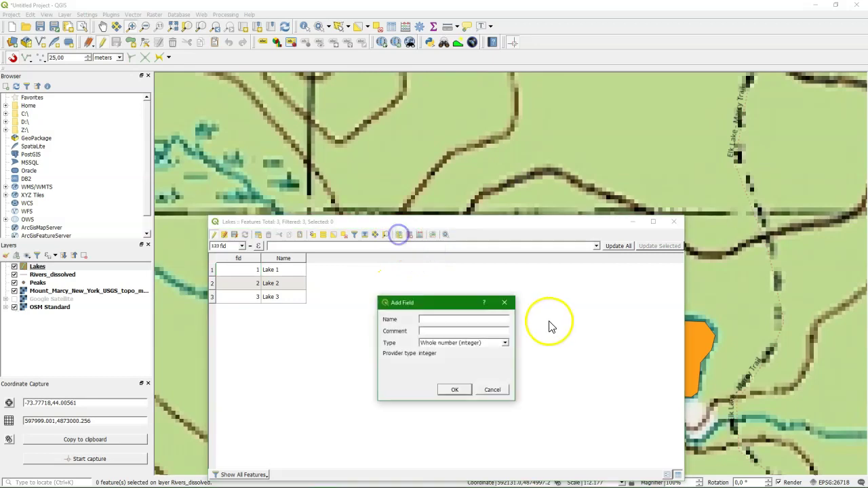
left_click(437, 319)
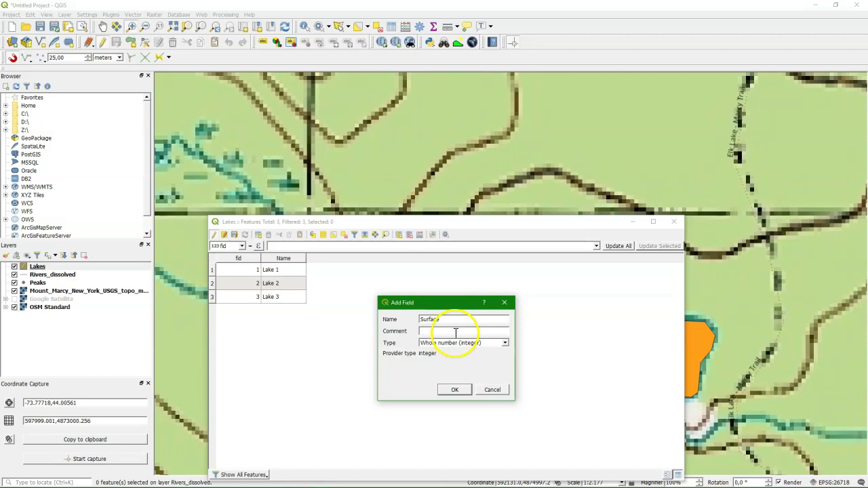
left_click(455, 332)
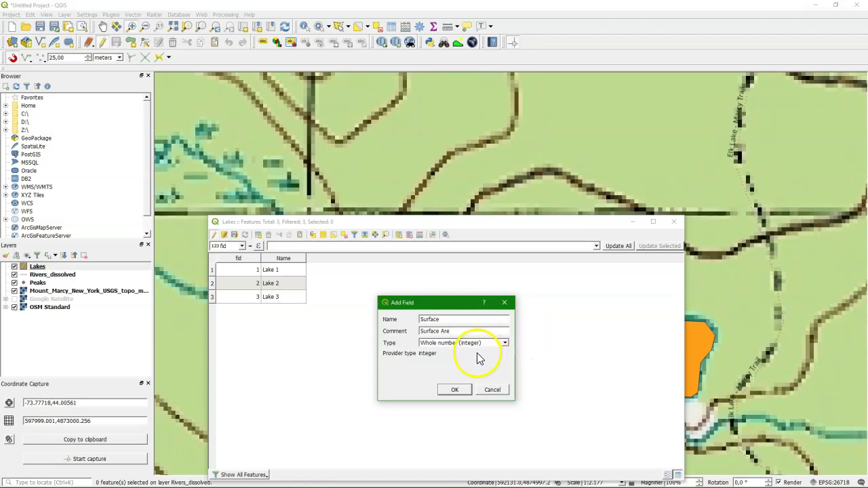
type("a (m2)")
left_click(444, 343)
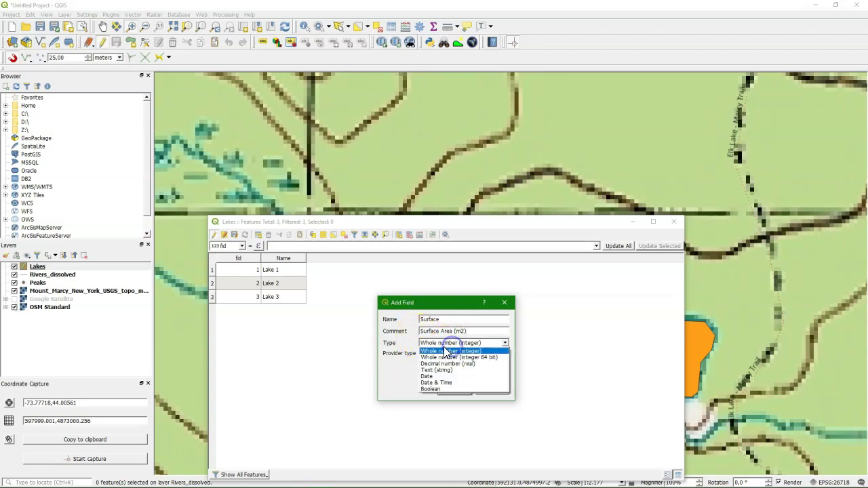
left_click(448, 366)
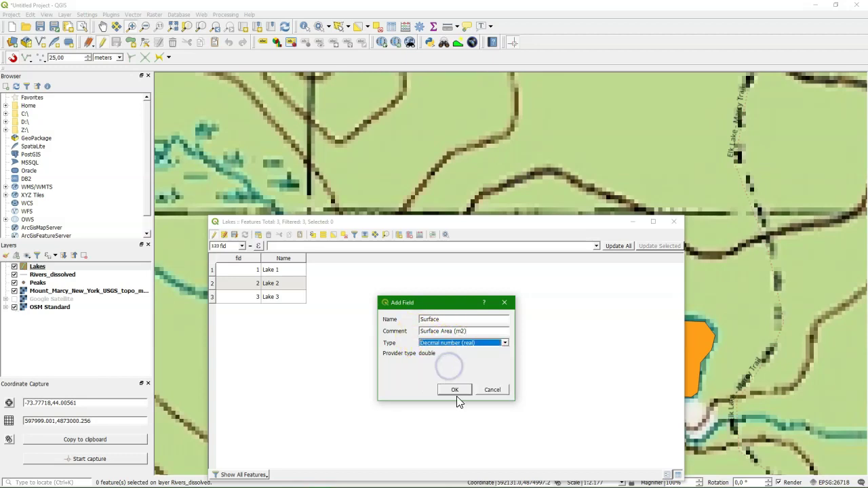
left_click(456, 393)
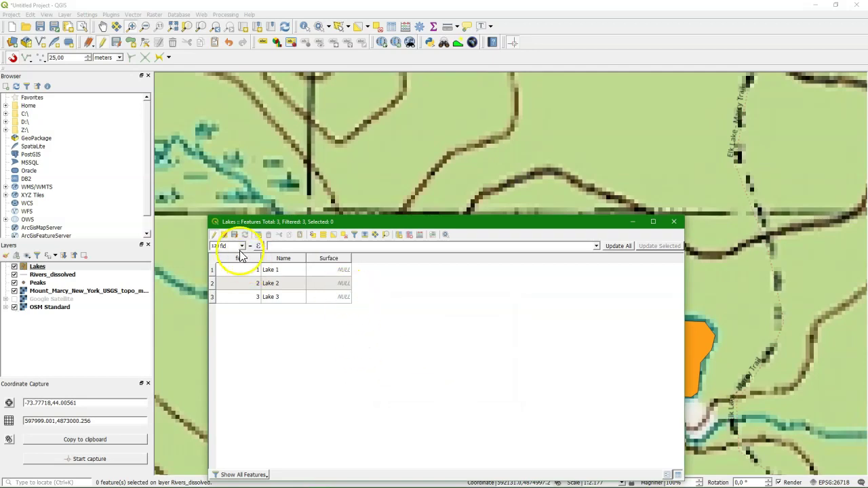
Step: Fill the Surface field with the $area expression and save the Lakes edits
left_click(228, 270)
left_click(259, 247)
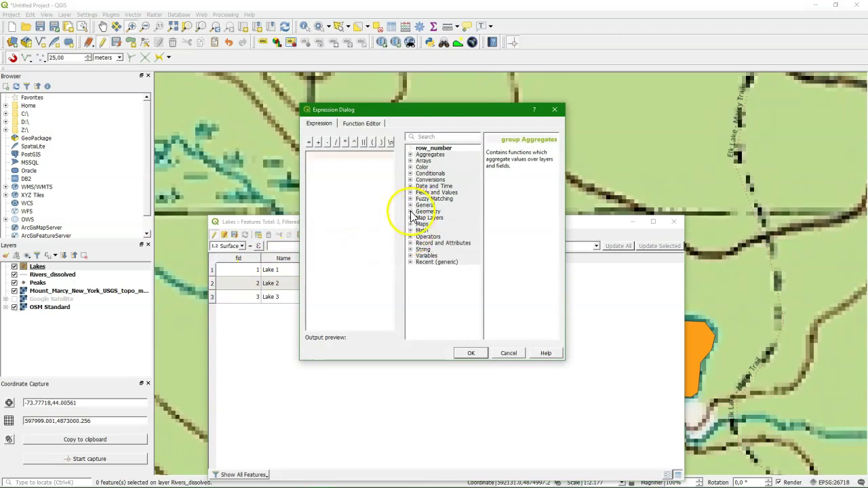
left_click(410, 212)
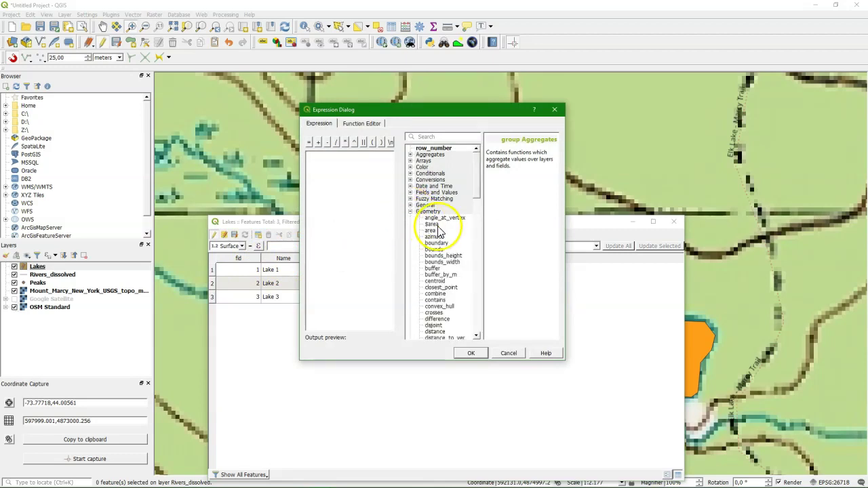
double_click(434, 224)
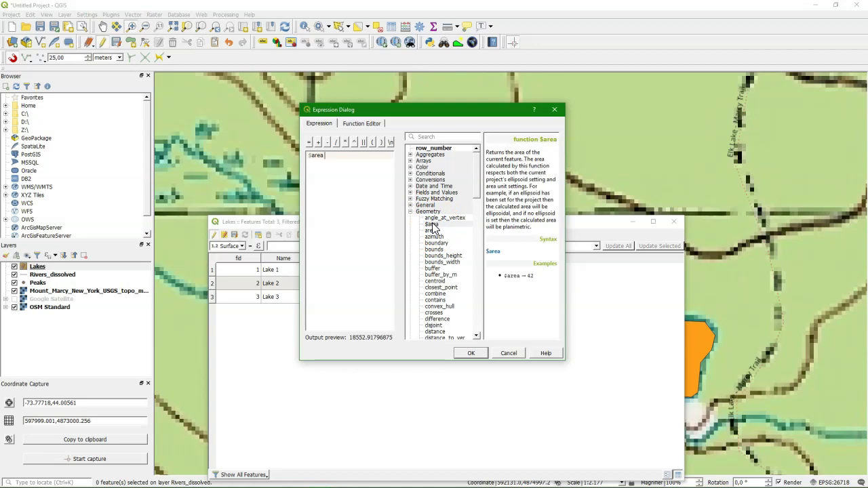
left_click(472, 354)
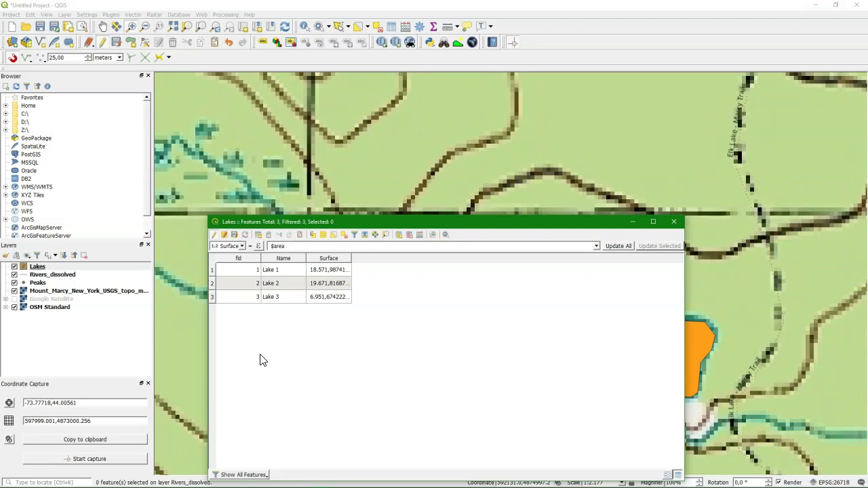
left_click(214, 234)
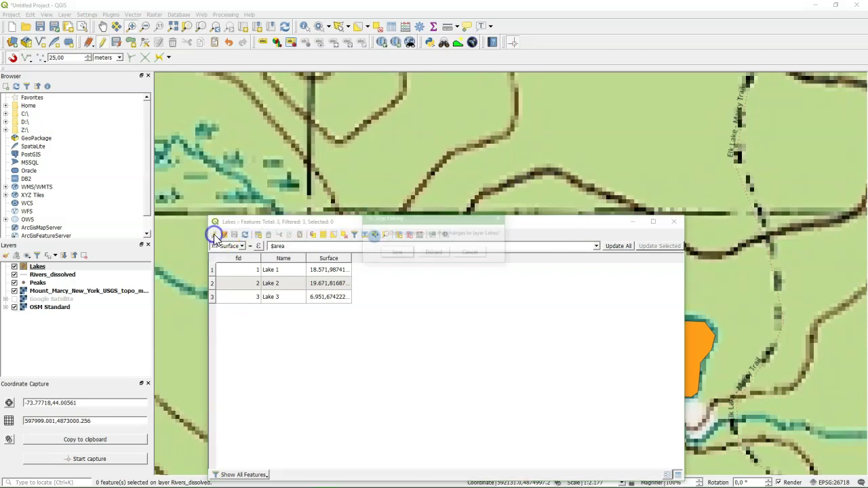
left_click(397, 254)
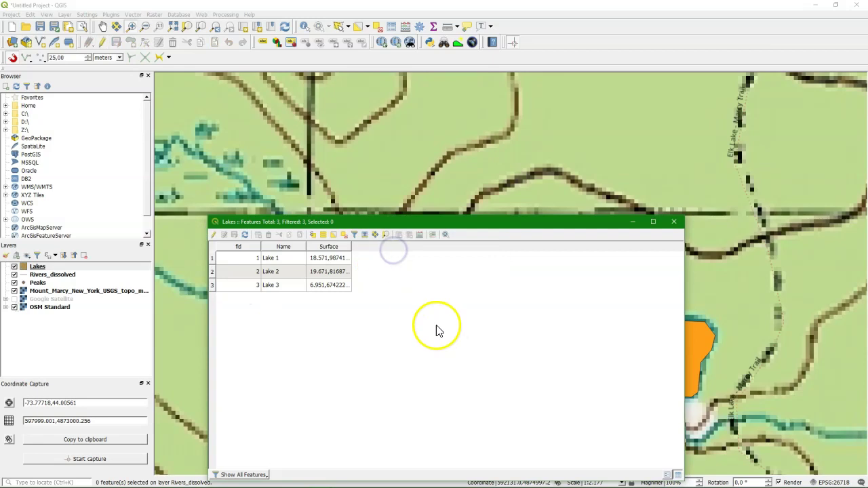
Step: Give Lakes Categorized symbology on the Name column, classifying Lake 1, 2 and 3
left_click(679, 221)
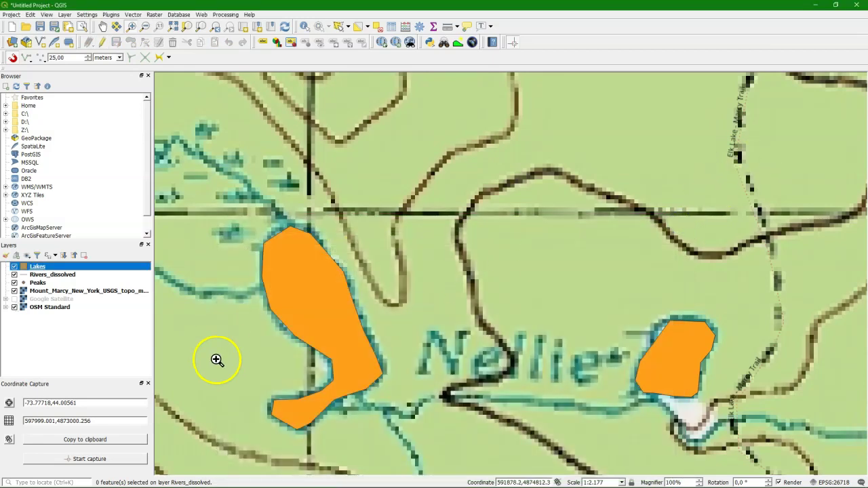
scroll(207, 350, "down", 5)
right_click(42, 267)
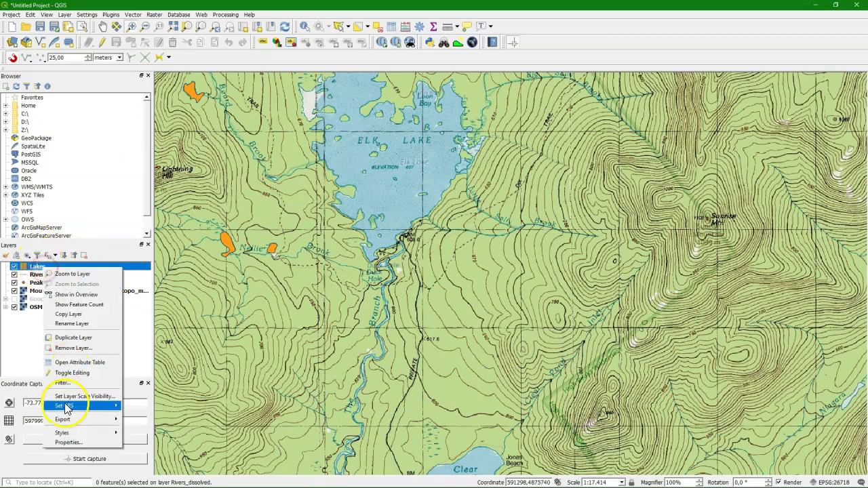
left_click(68, 442)
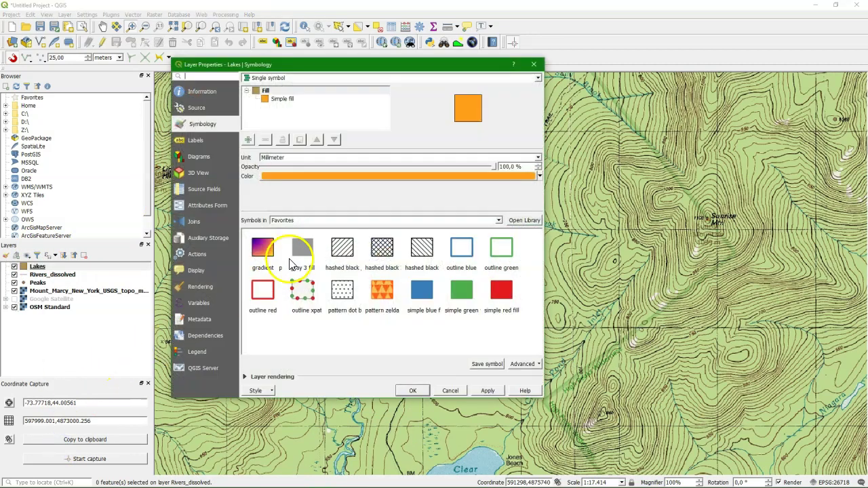
left_click(278, 79)
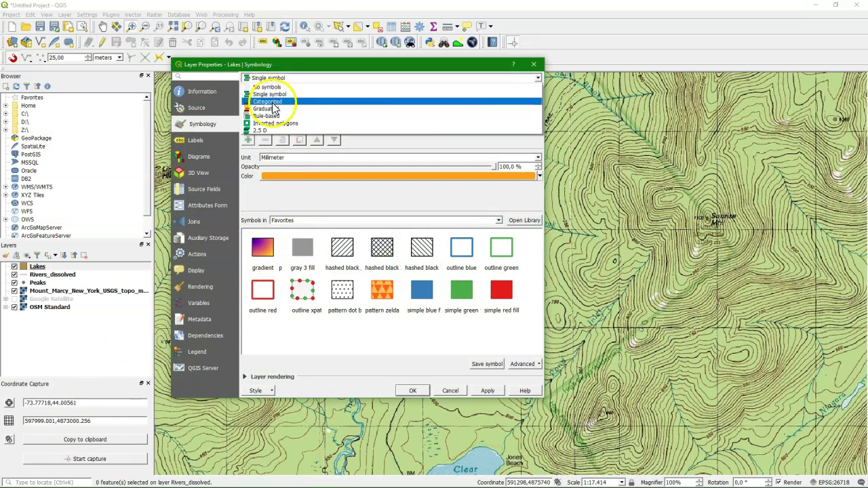
left_click(269, 101)
left_click(477, 90)
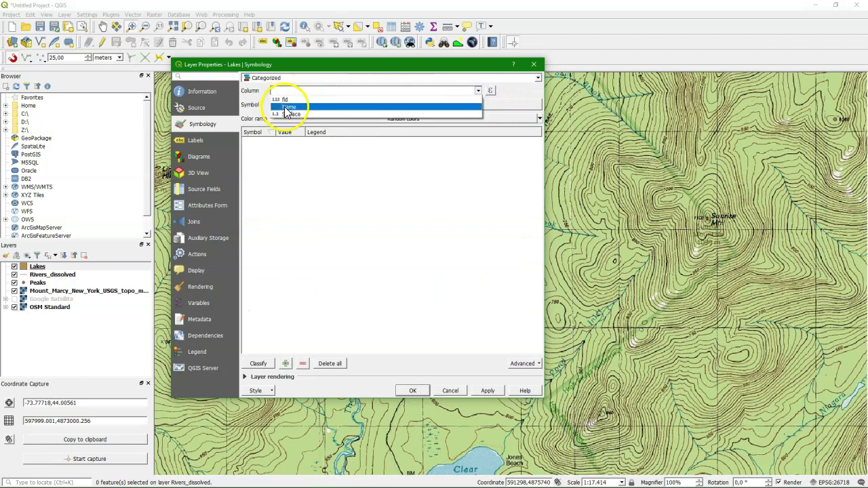
left_click(286, 107)
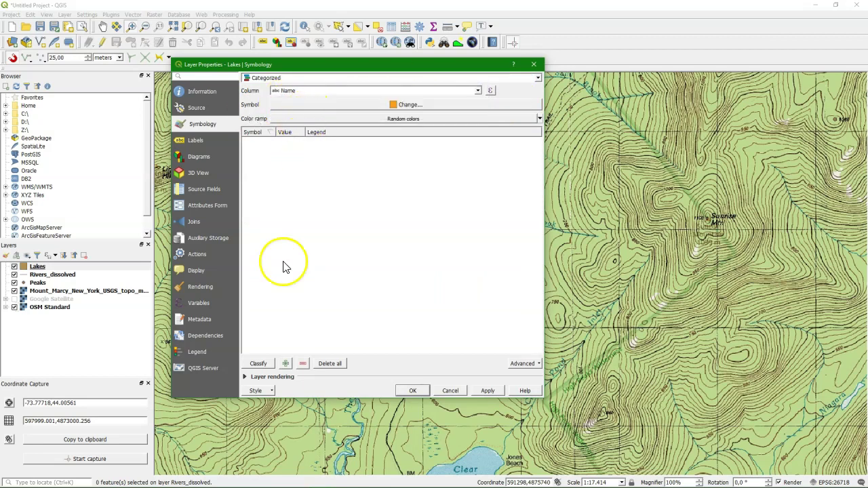
left_click(257, 365)
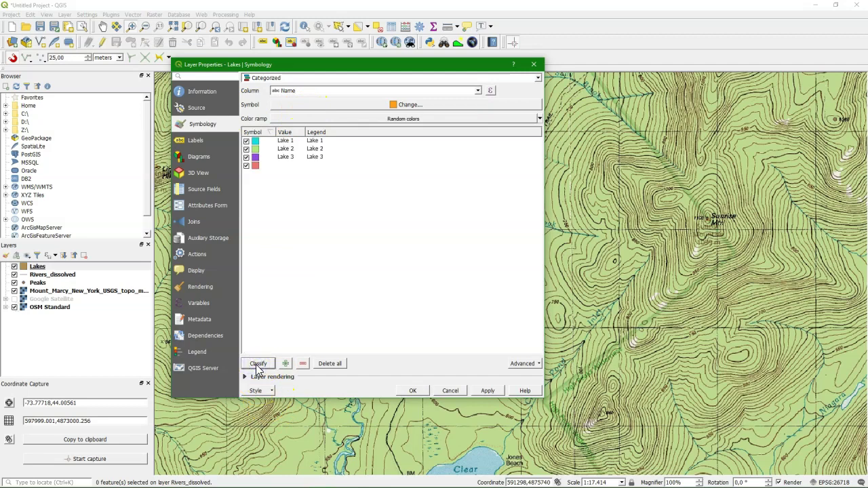
left_click(488, 391)
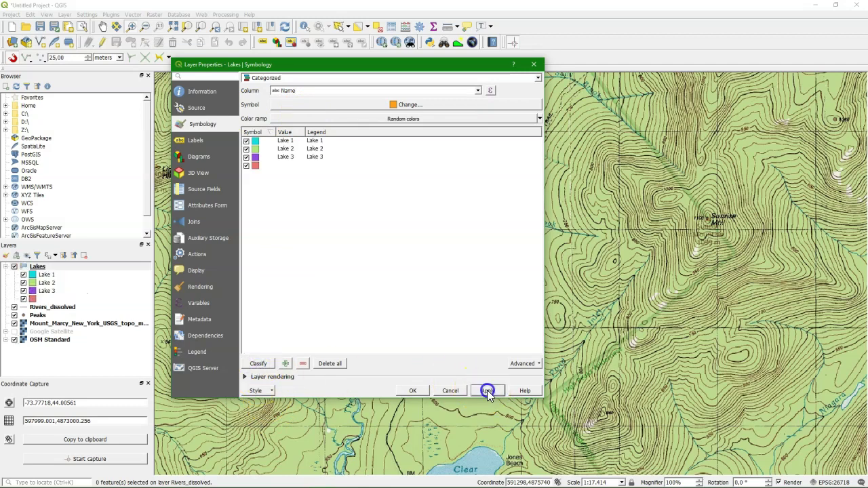
left_click(413, 392)
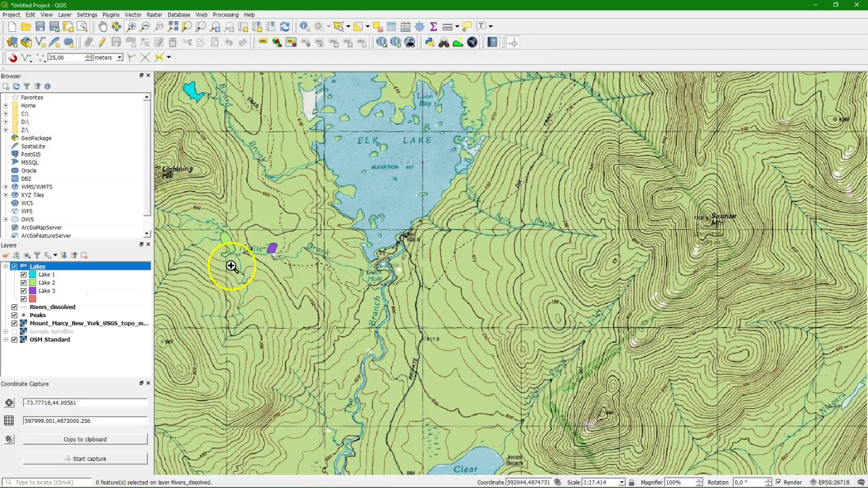
left_click(46, 308)
Step: Give the Rivers_dissolved layer the 'simple blue line' symbol
right_click(47, 310)
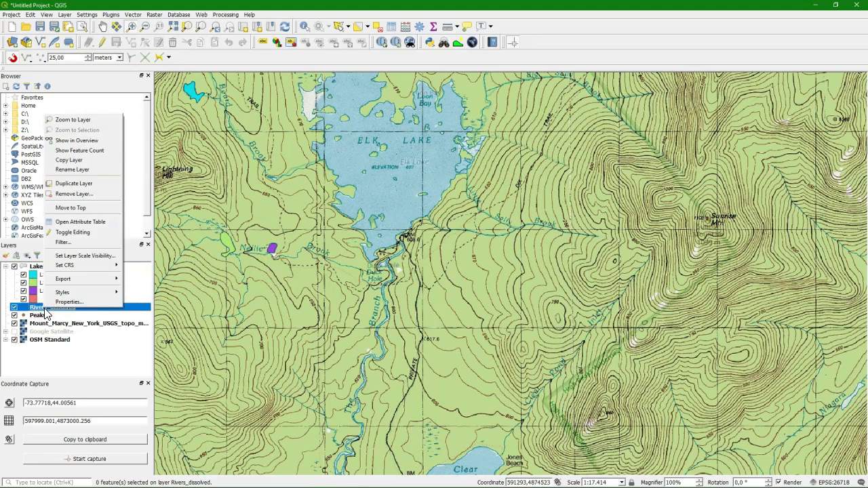
left_click(65, 302)
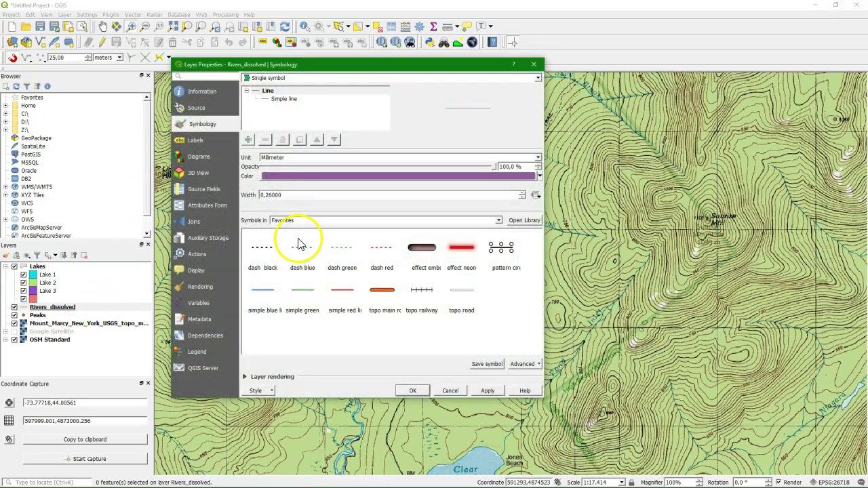
left_click(262, 294)
left_click(411, 389)
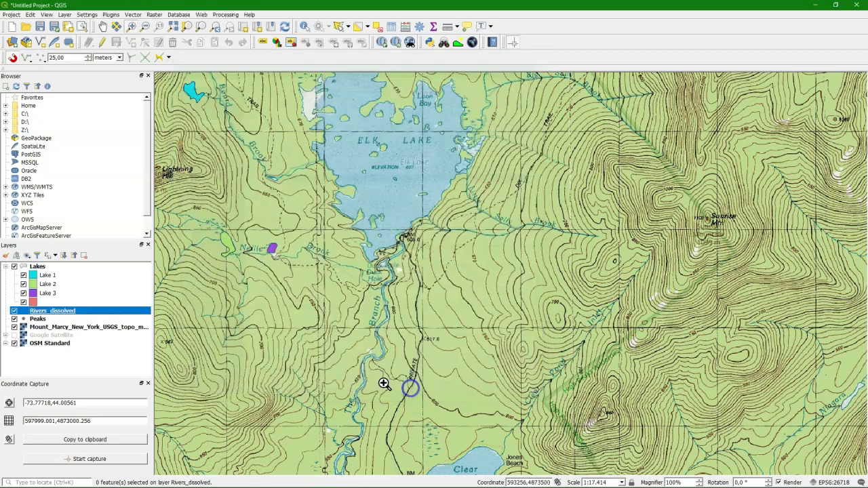
Step: Zoom the map to the full extent of the Rivers_dissolved layer
right_click(49, 309)
left_click(78, 121)
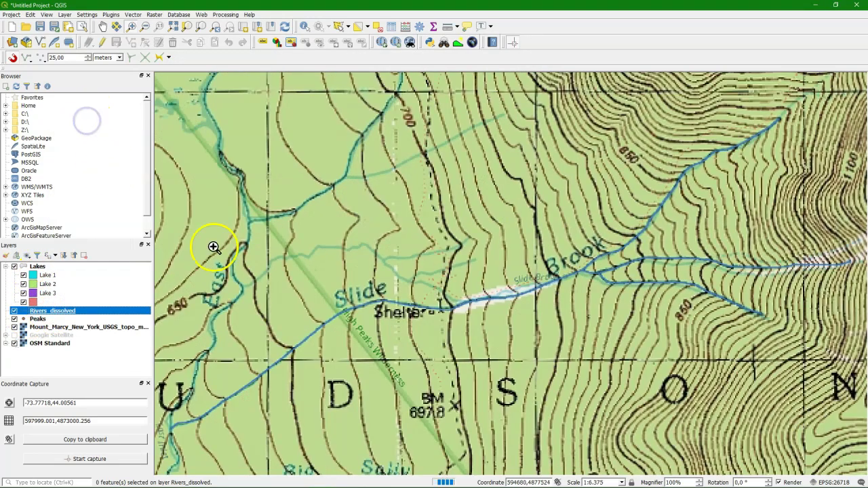
scroll(302, 286, "down", 1)
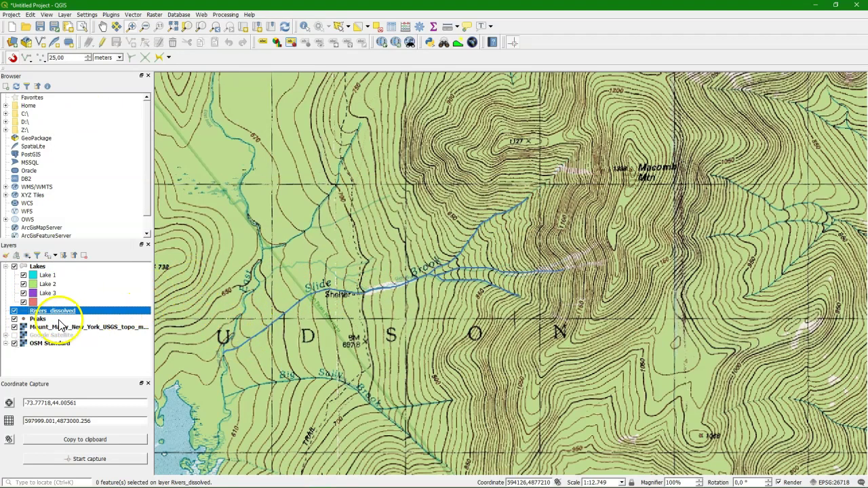
right_click(33, 320)
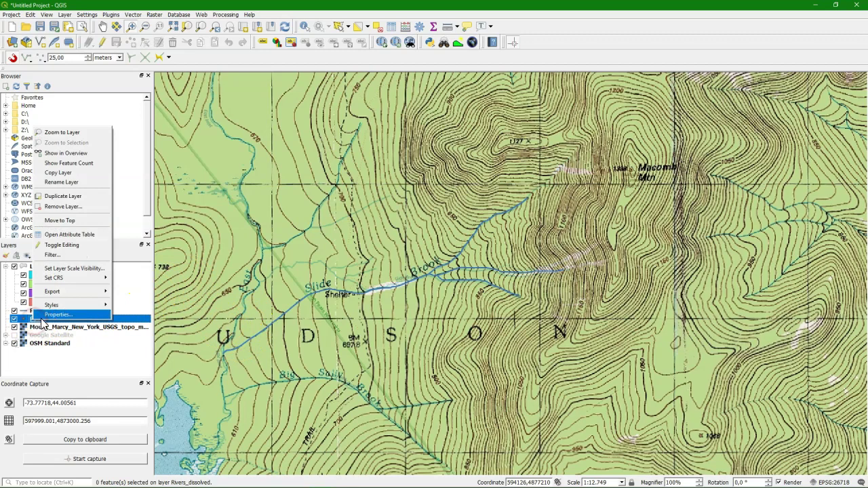
left_click(35, 348)
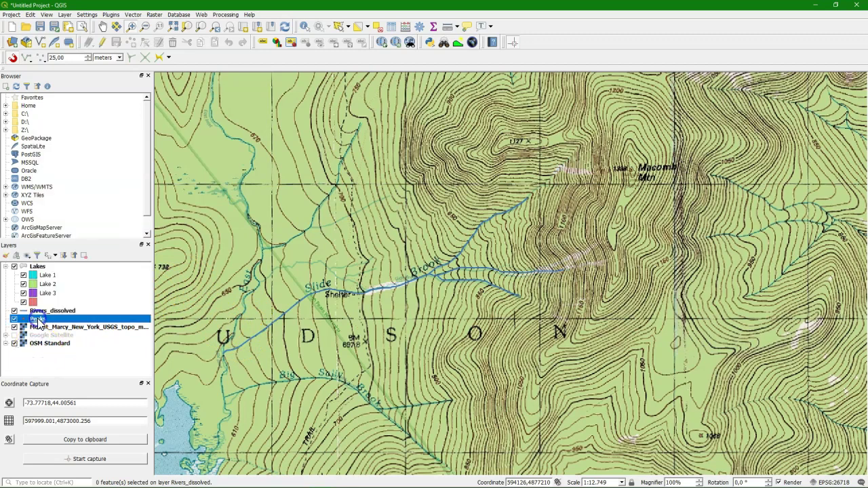
Step: Switch Peaks to the 'triangle blue' marker from All Symbols and colour it red
double_click(41, 324)
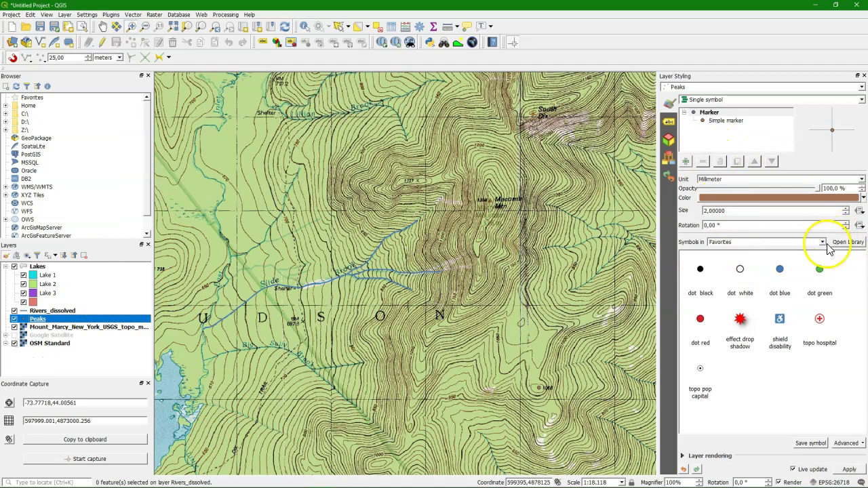
left_click(823, 243)
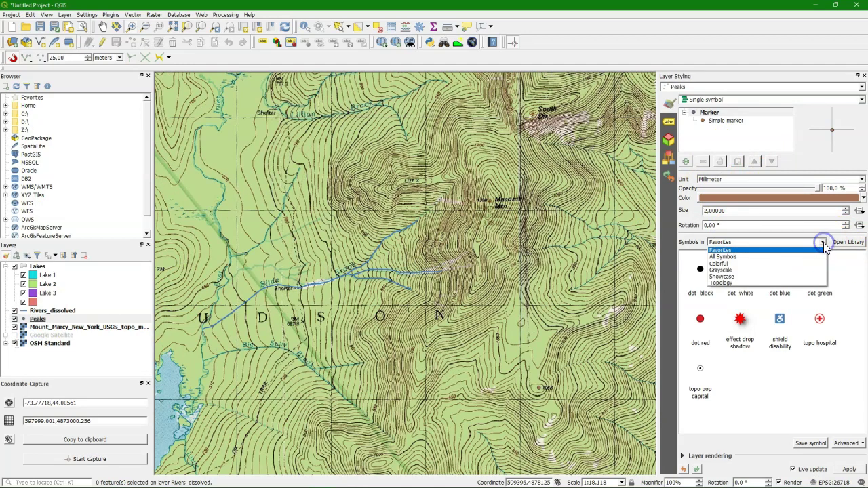
left_click(717, 257)
scroll(749, 324, "down", 3)
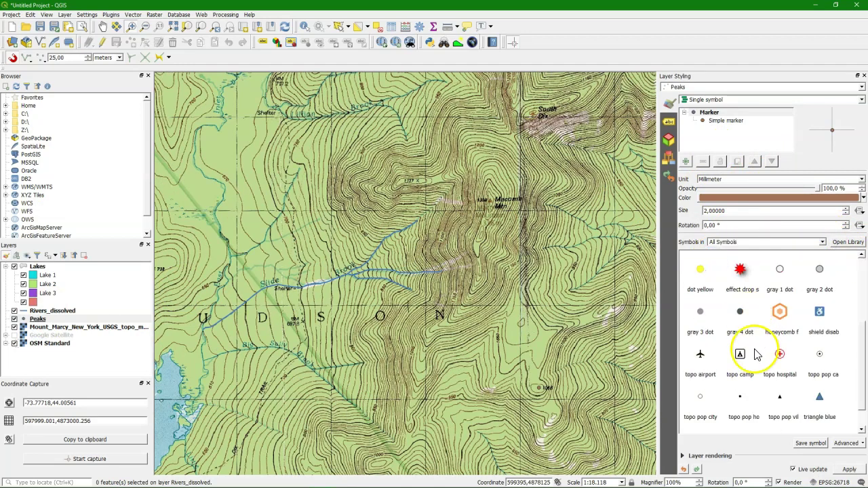
left_click(820, 402)
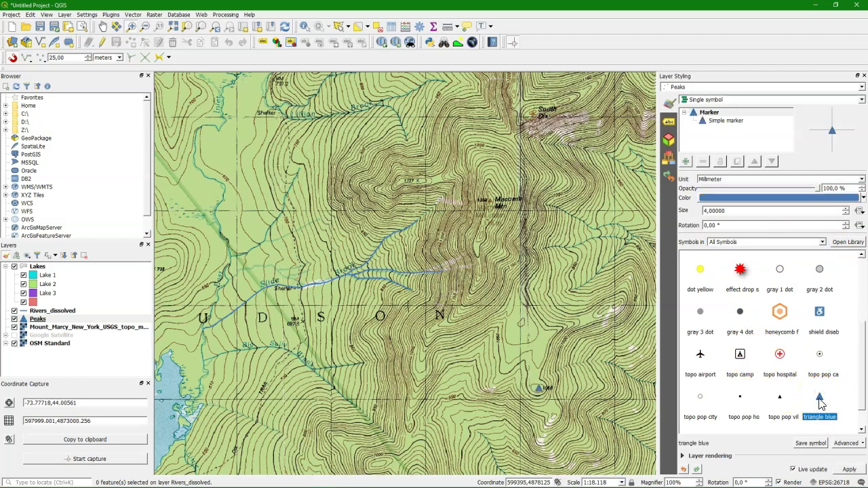
left_click(862, 198)
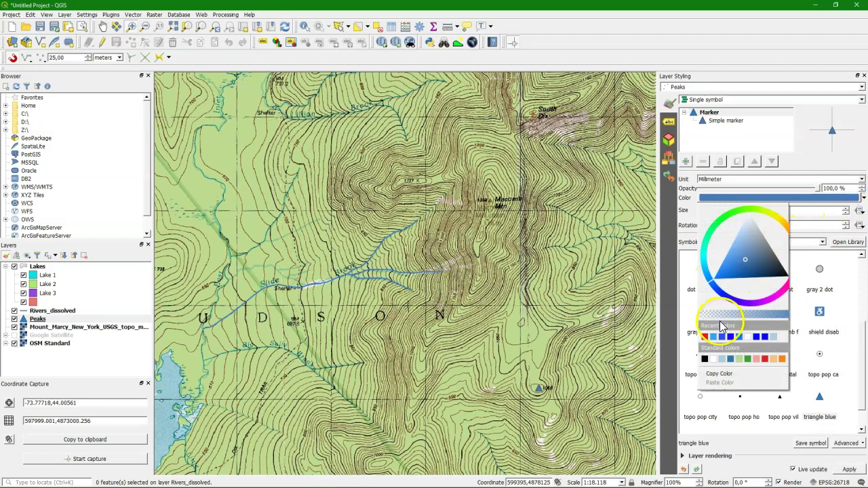
left_click(705, 337)
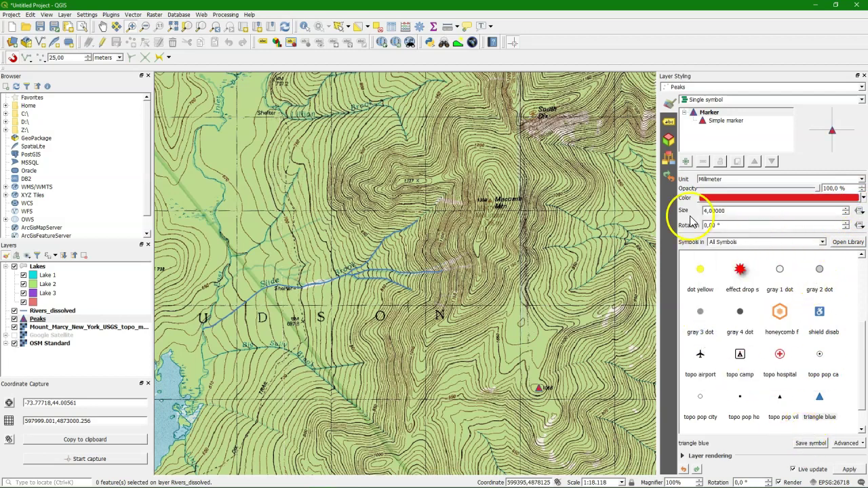
Step: Give the red peak triangle markers a black outline
left_click(719, 120)
left_click(842, 225)
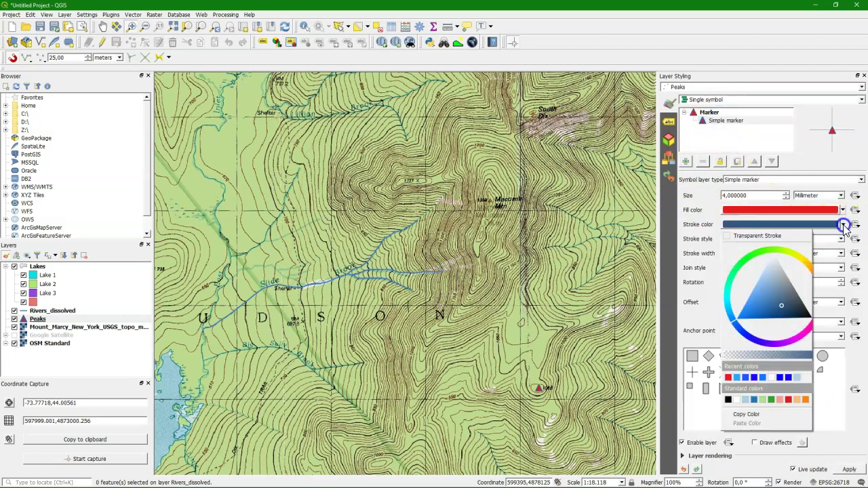
left_click(729, 399)
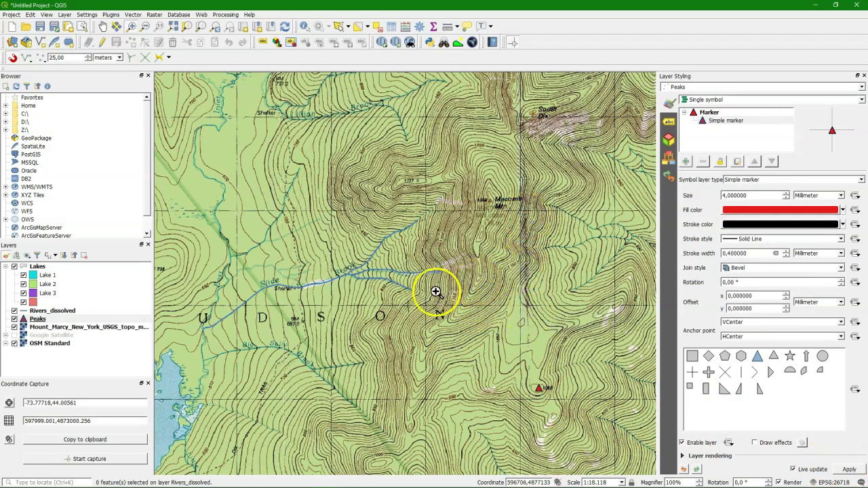
scroll(373, 290, "down", 1)
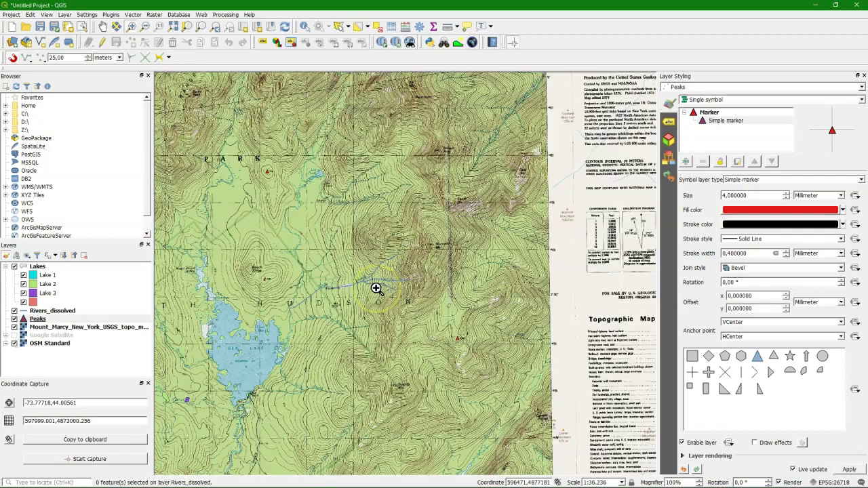
scroll(275, 258, "up", 1)
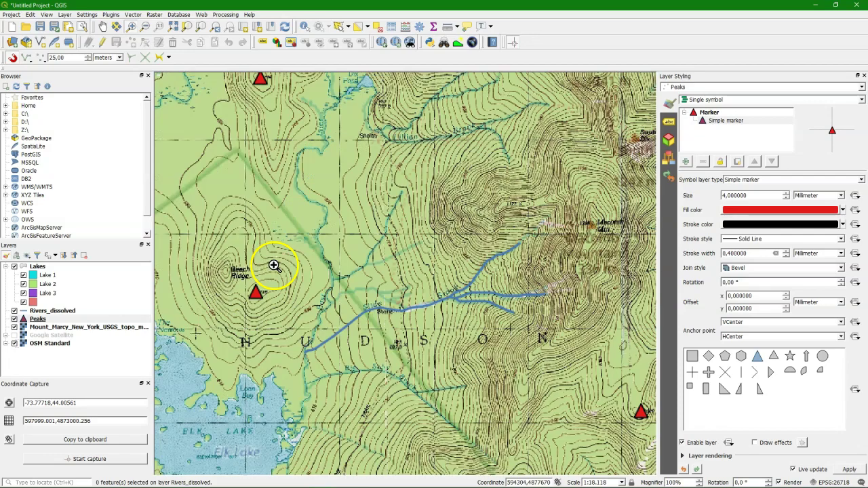
scroll(181, 257, "down", 1)
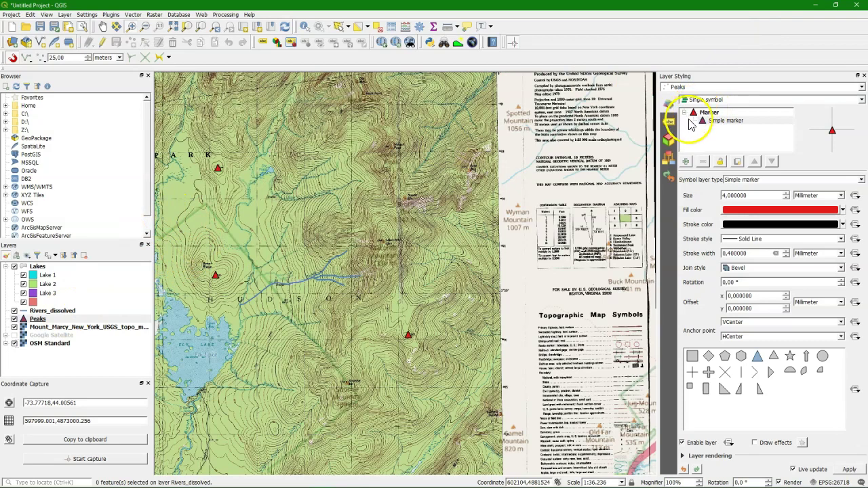
Step: Add single labels from the Elevation field, offset 0.2 mm, with a text buffer
left_click(669, 122)
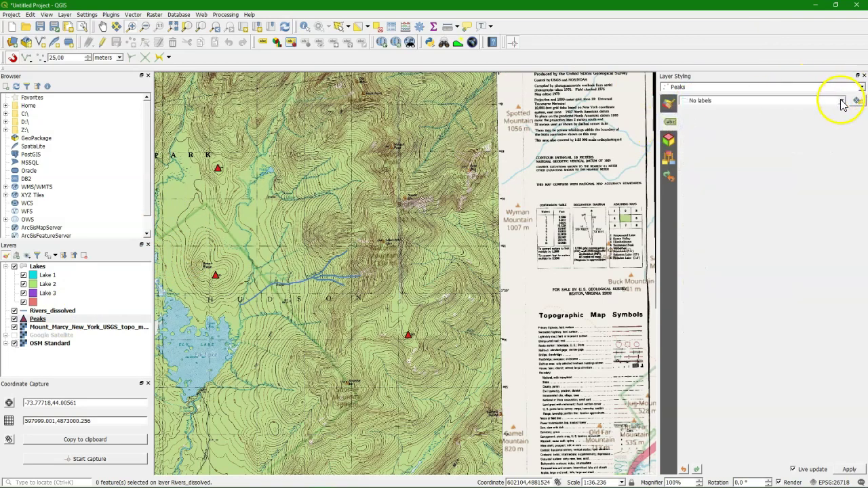
left_click(841, 100)
left_click(731, 118)
left_click(848, 114)
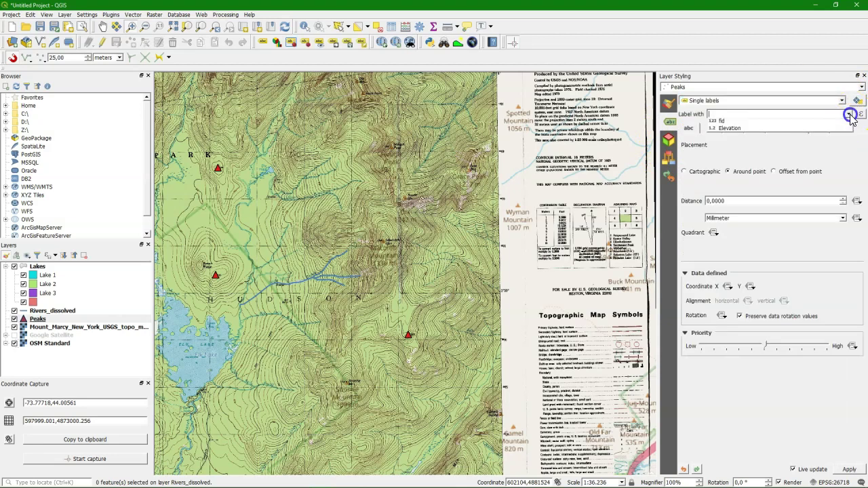
left_click(750, 130)
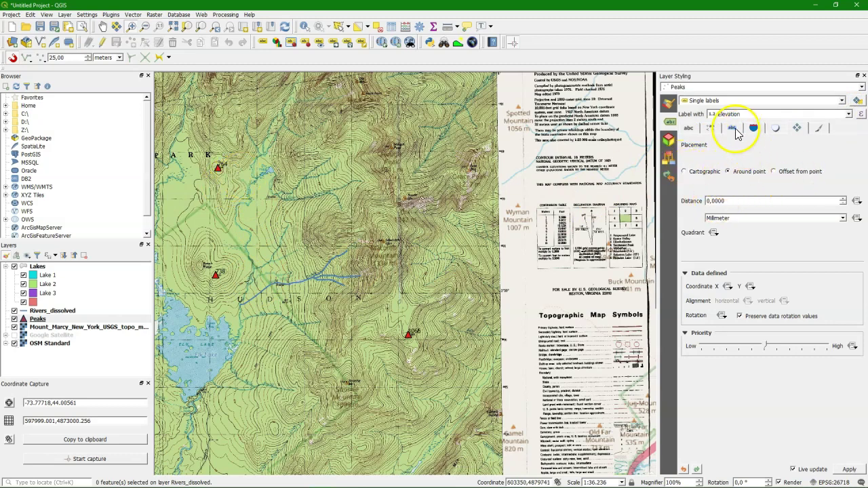
left_click(843, 198)
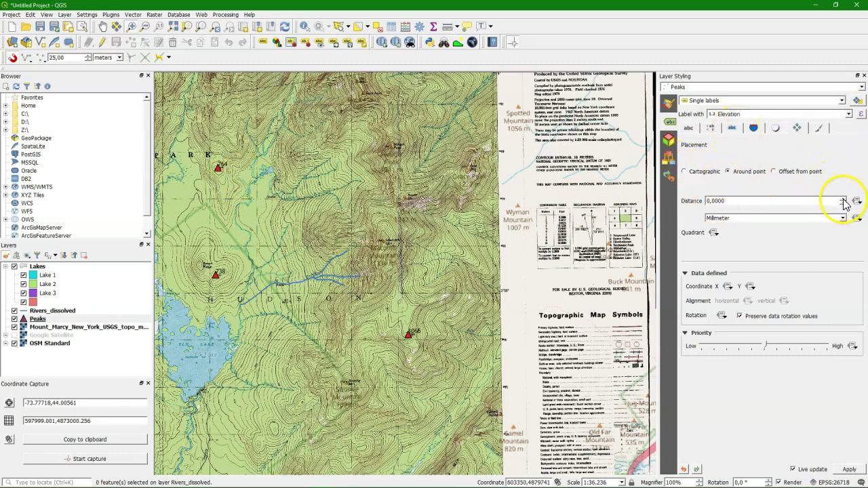
left_click(843, 198)
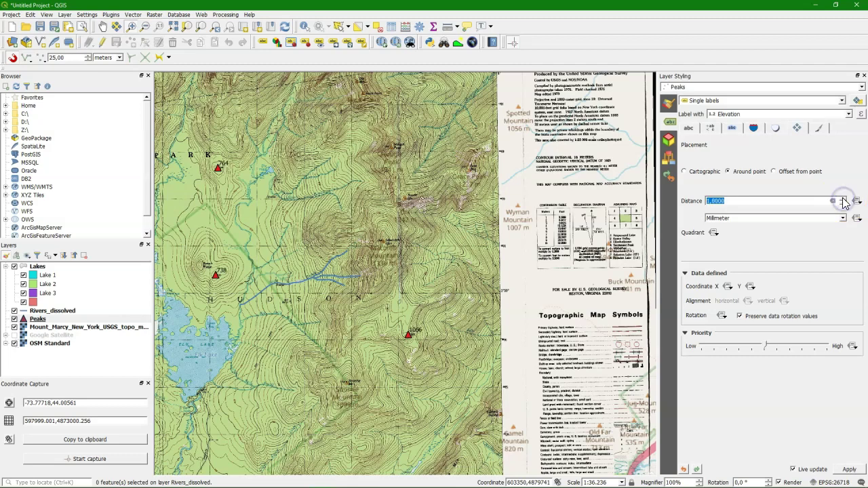
left_click(732, 128)
left_click(686, 157)
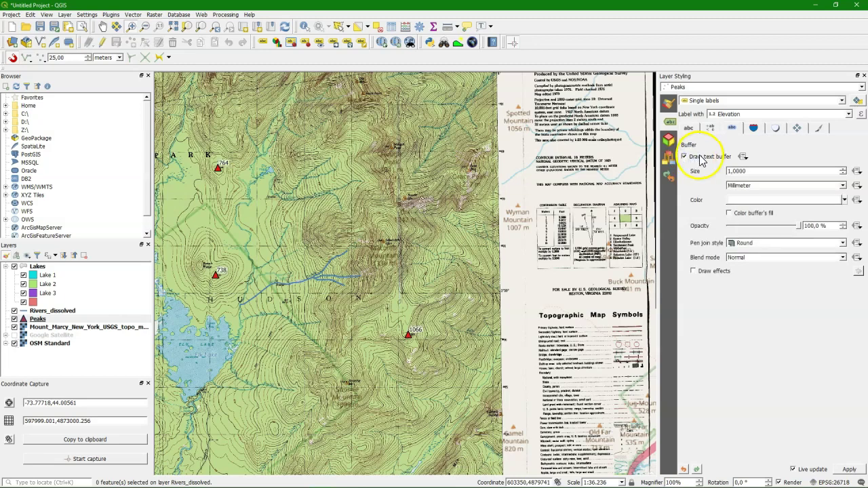
Step: Change the label expression to Elevation || ' m' so labels read like 764 m
left_click(861, 116)
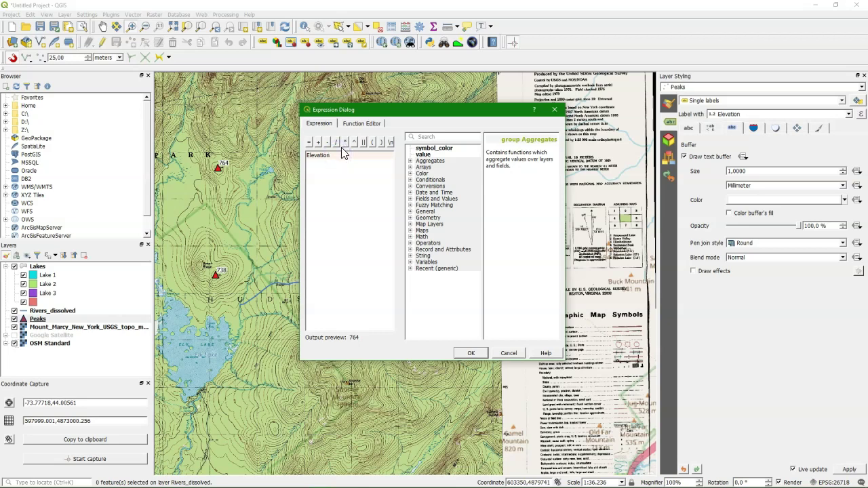
left_click(363, 142)
type("'m'")
left_click(471, 354)
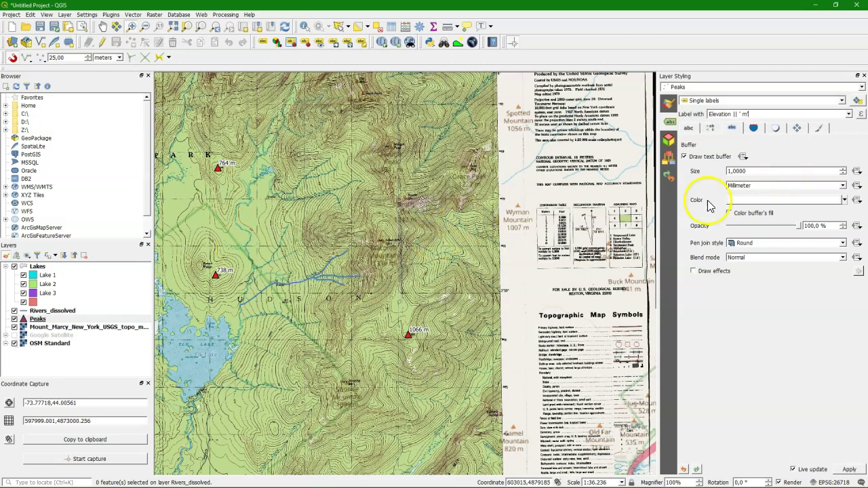
Step: Label Rivers_dissolved with single labels from the Name field, placed curved along the lines
left_click(49, 312)
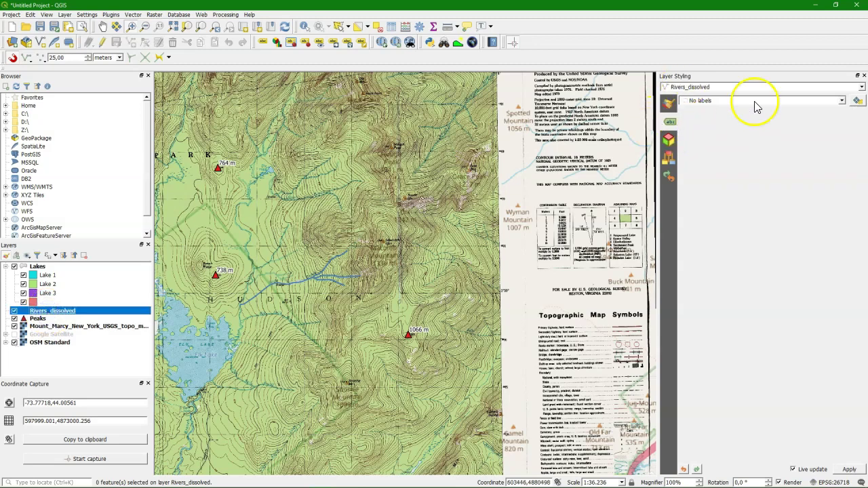
left_click(842, 100)
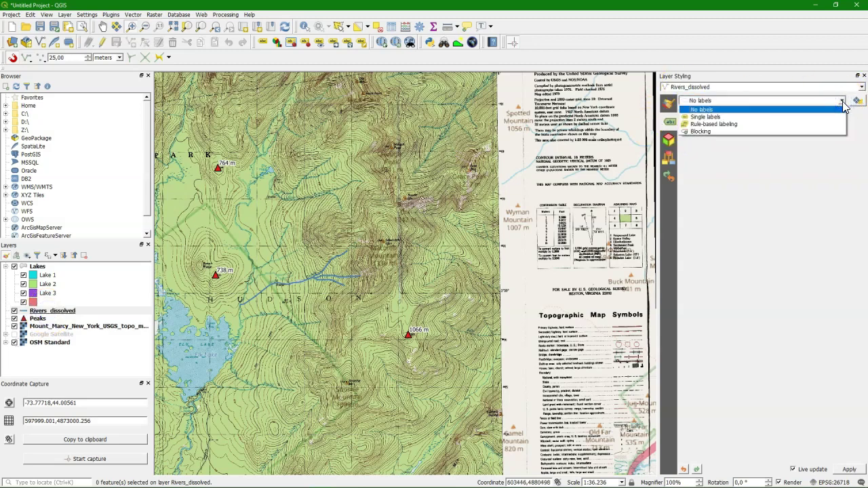
left_click(705, 116)
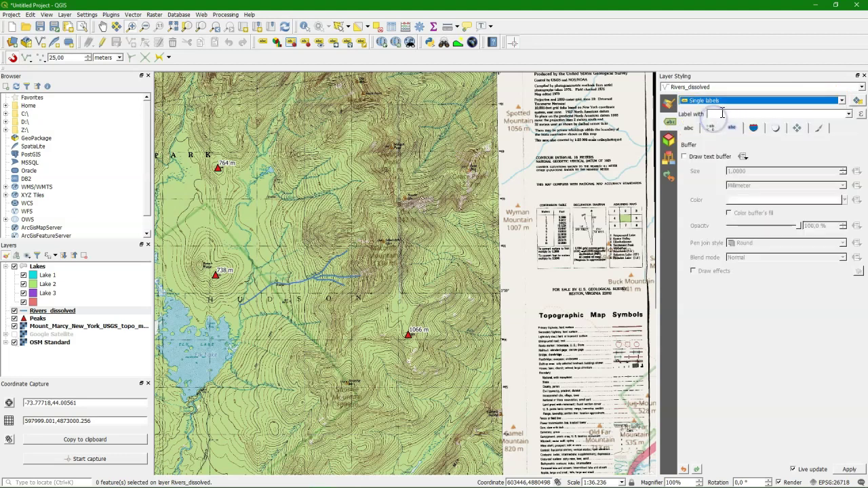
left_click(848, 115)
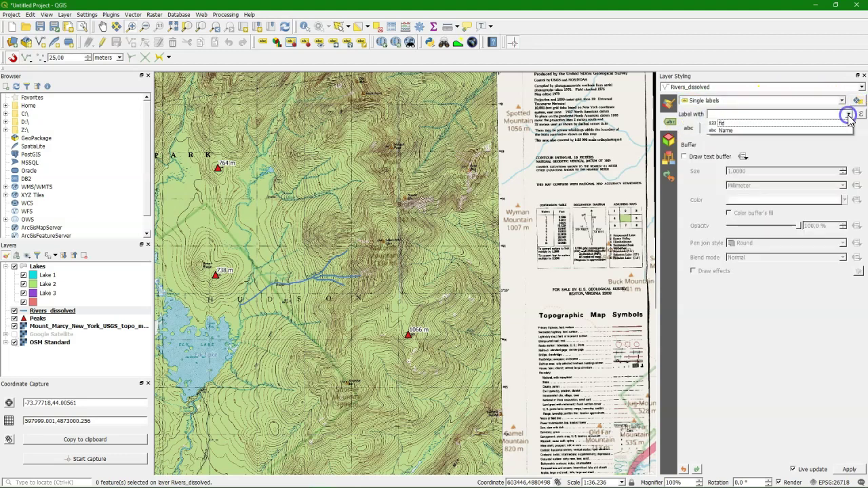
left_click(726, 123)
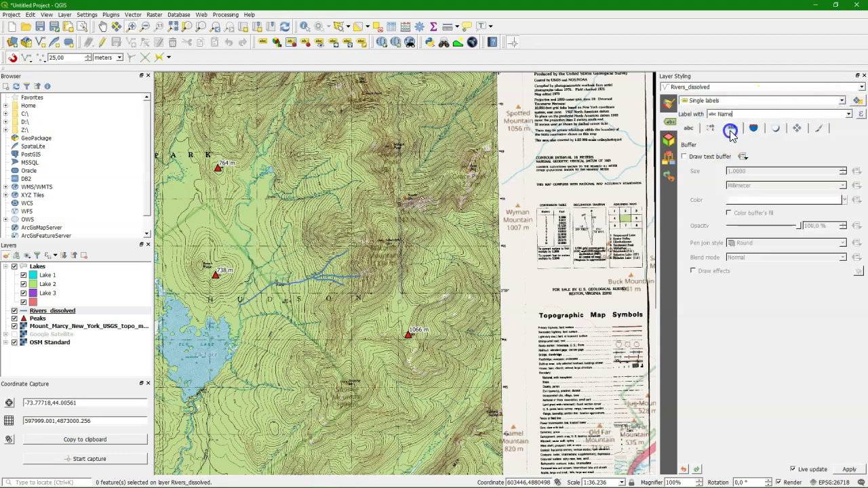
left_click(690, 129)
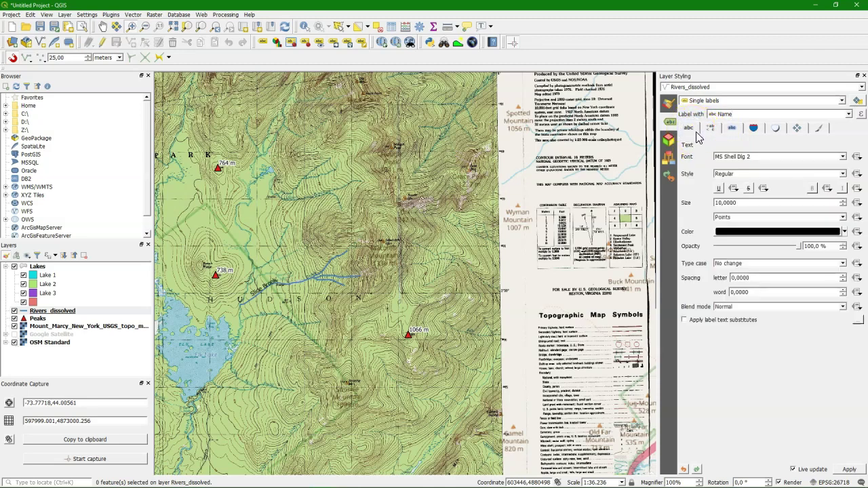
left_click(710, 130)
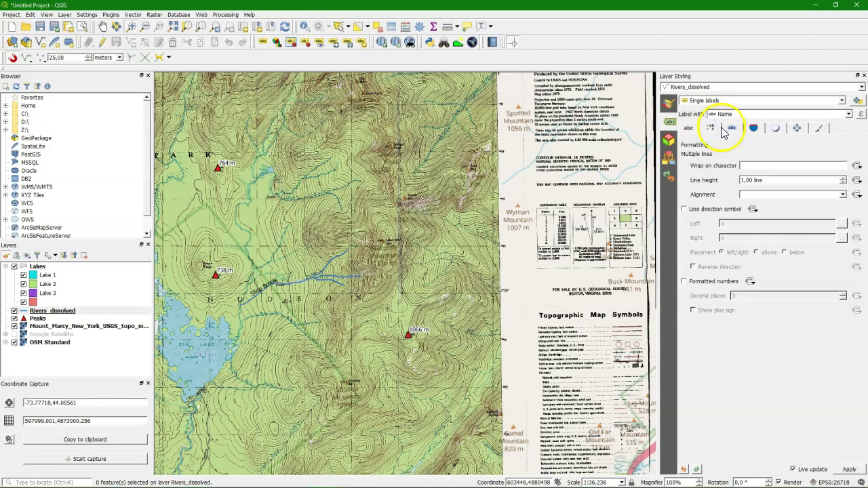
left_click(797, 128)
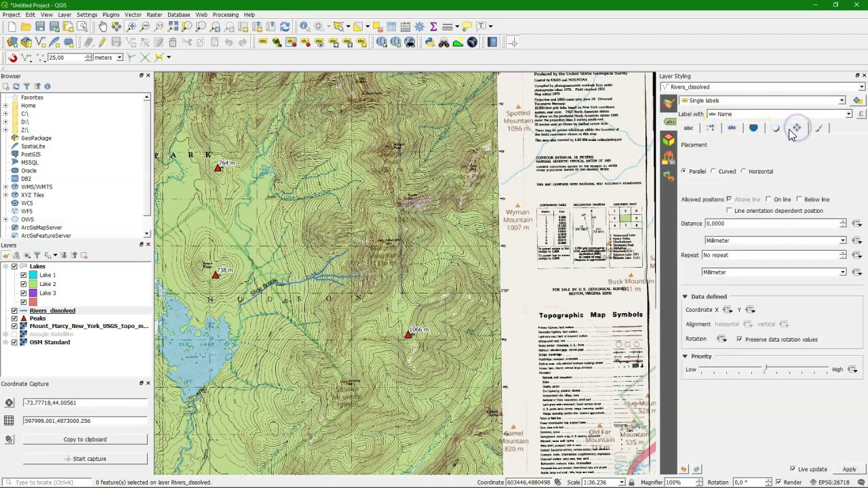
left_click(720, 173)
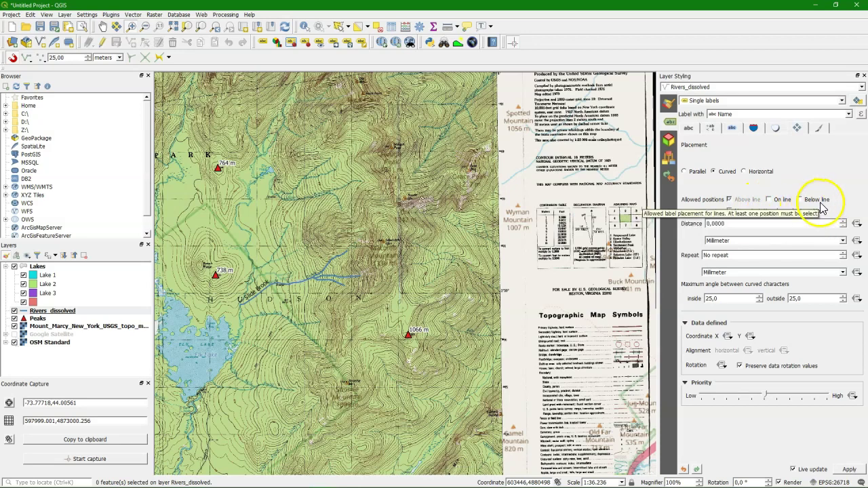
Step: Make the river labels blue and zoom in around Slide Brook to check them
left_click(687, 128)
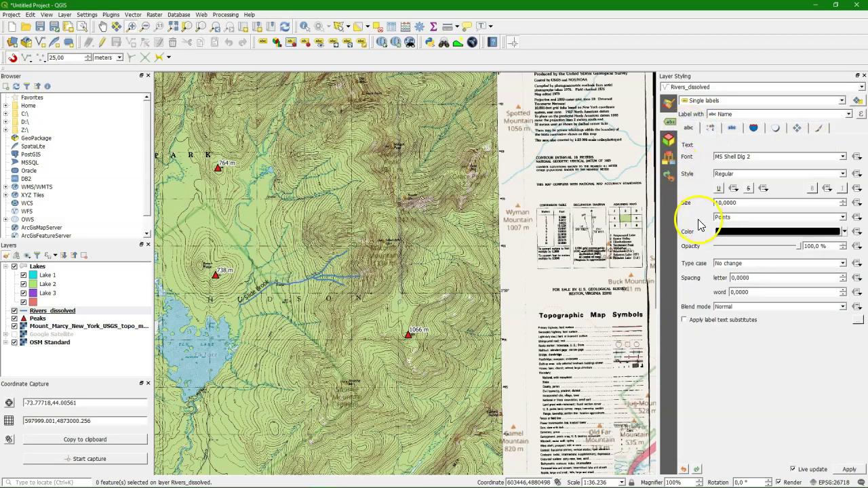
left_click(844, 231)
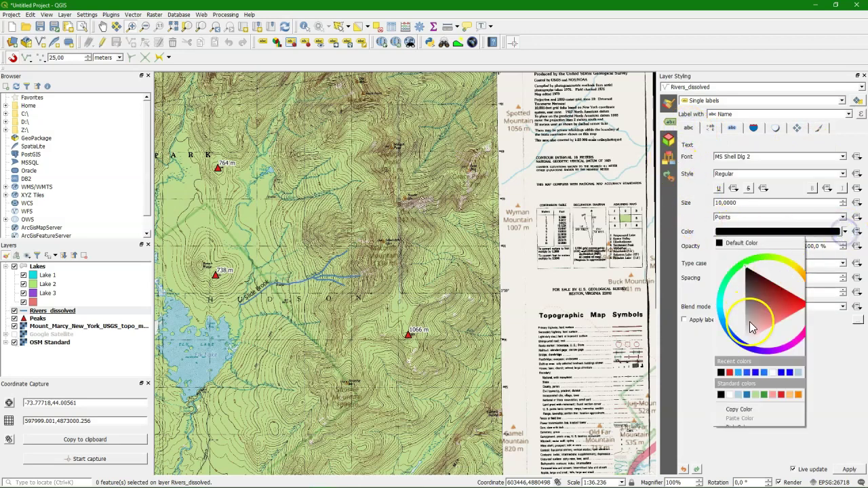
left_click(756, 373)
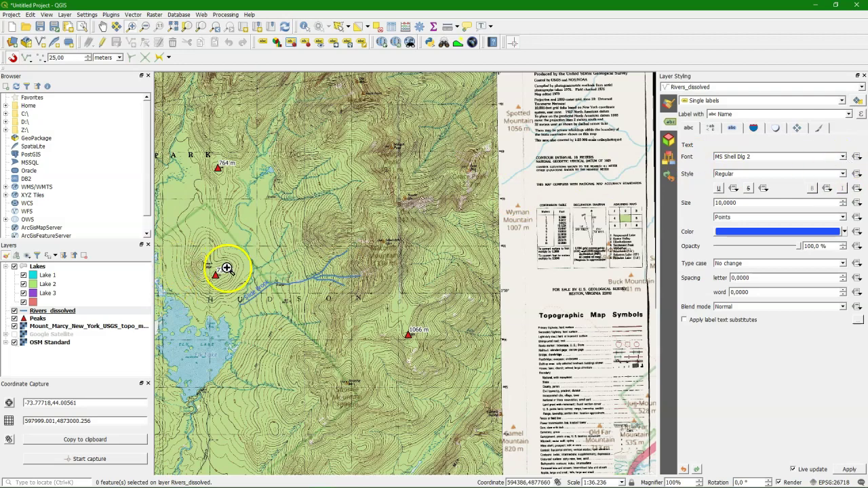
left_click(248, 288)
left_click(305, 316)
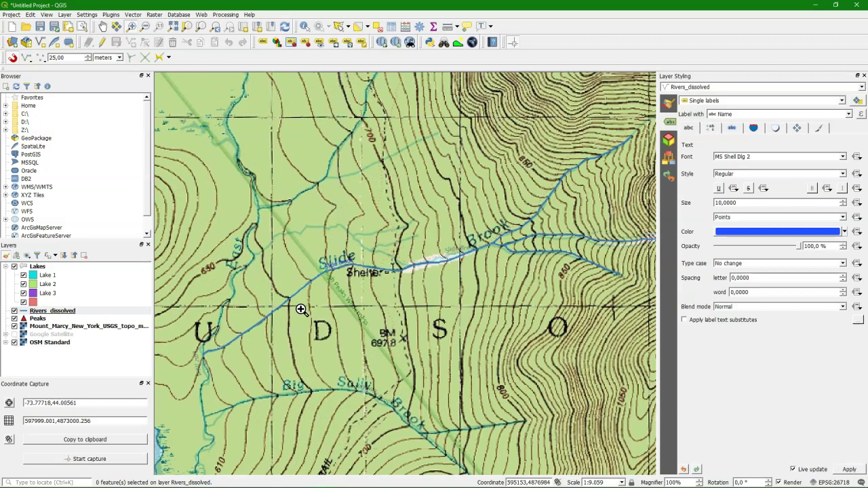
scroll(322, 275, "down", 1)
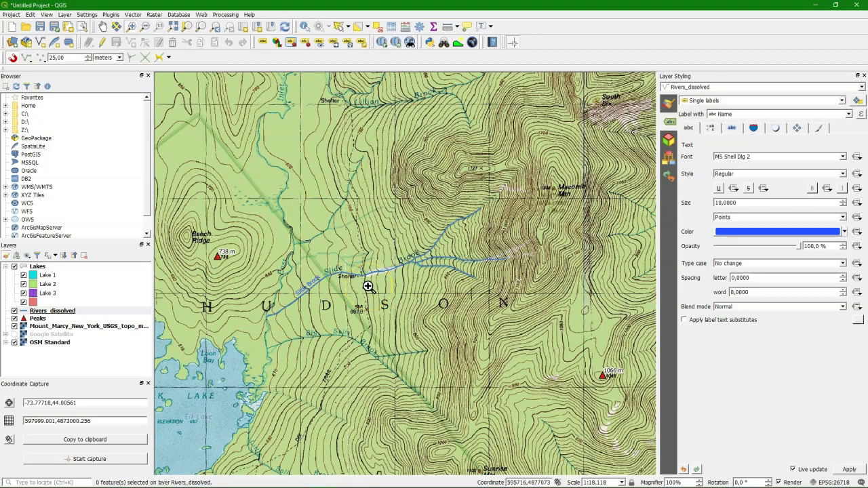
Step: Hide OSM Standard, toggle the Mount_Marcy topo map off and back on, then select Lakes
left_click(15, 343)
left_click(17, 327)
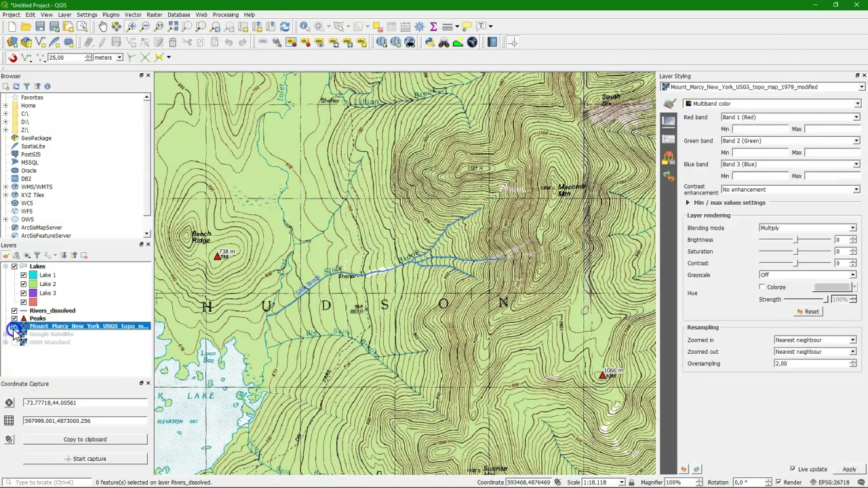
left_click(14, 326)
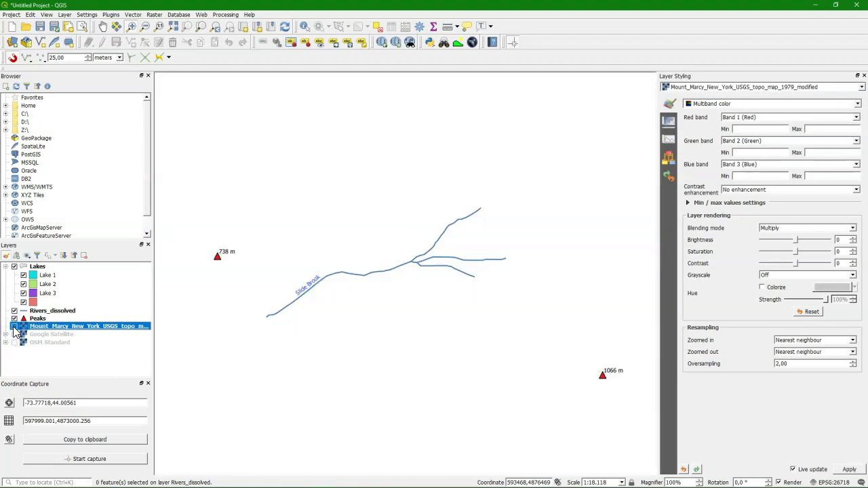
scroll(259, 297, "down", 1)
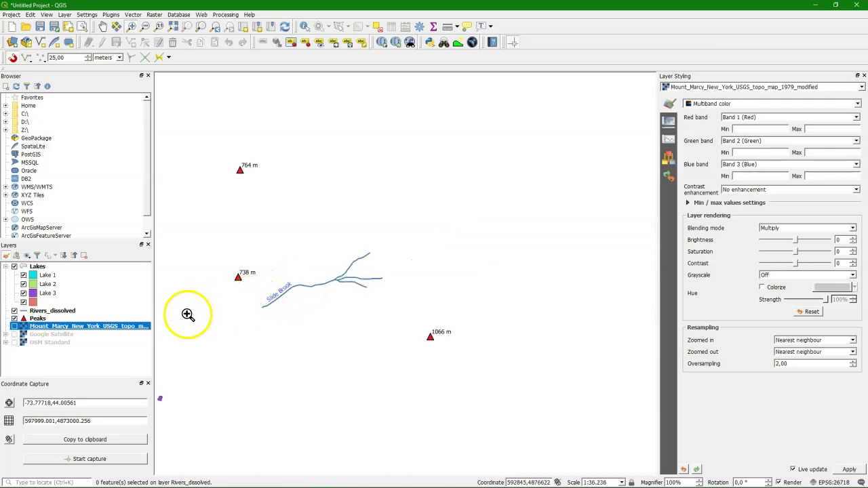
scroll(292, 301, "down", 1)
scroll(216, 343, "up", 1)
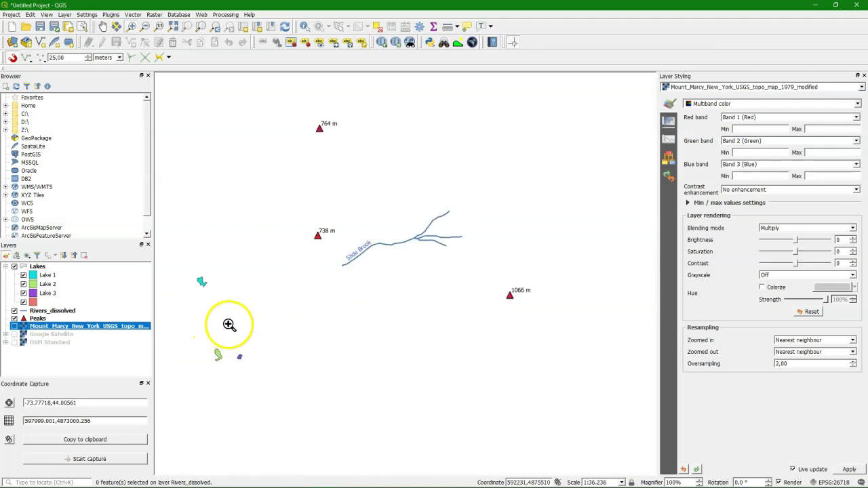
left_click(14, 327)
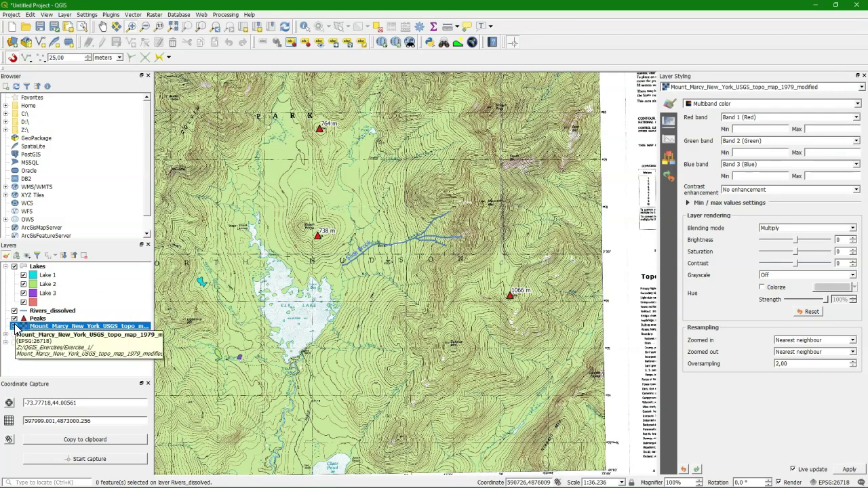
key("Home")
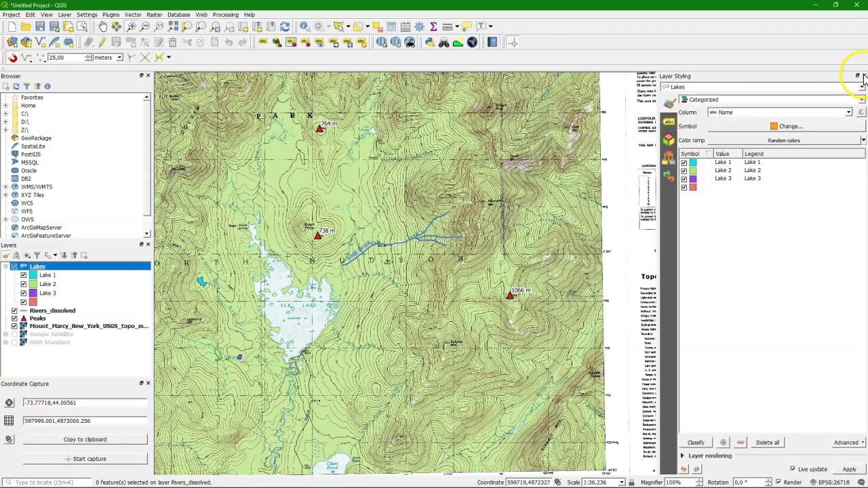
Step: Save the Lakes style in the GeoPackage as default style LakeStyle, described 'Styling of the lakes'
left_click(864, 75)
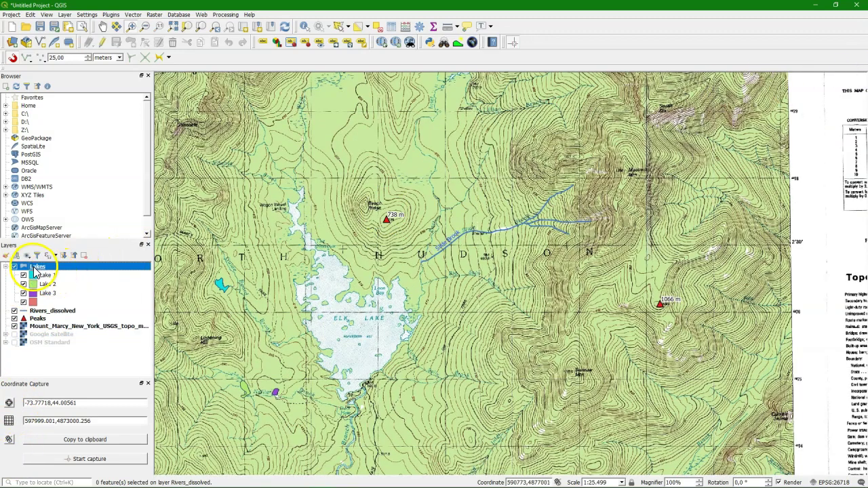
right_click(35, 269)
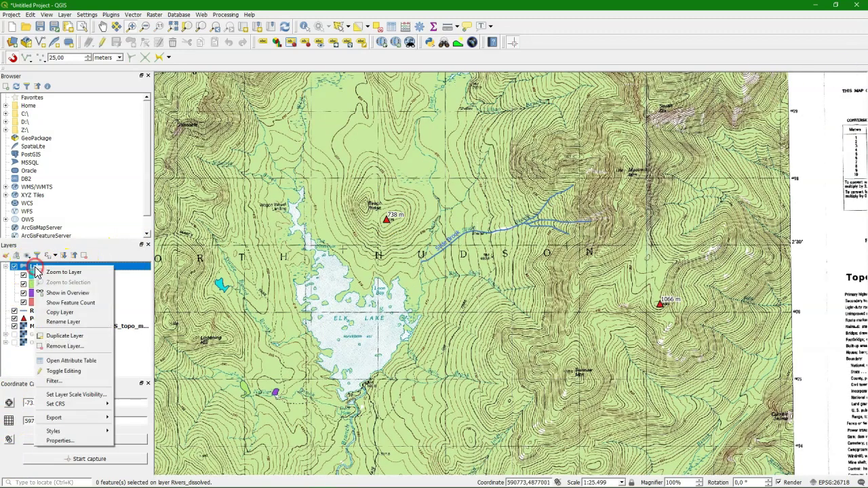
left_click(56, 440)
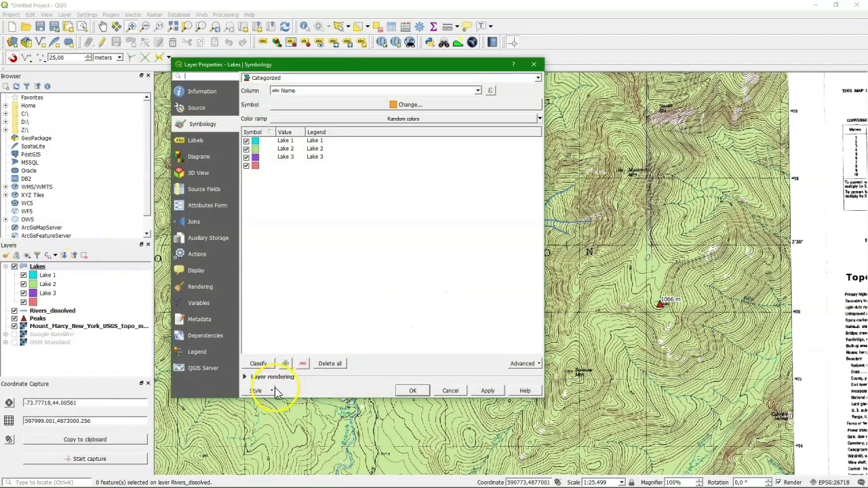
left_click(271, 392)
mouse_move(278, 417)
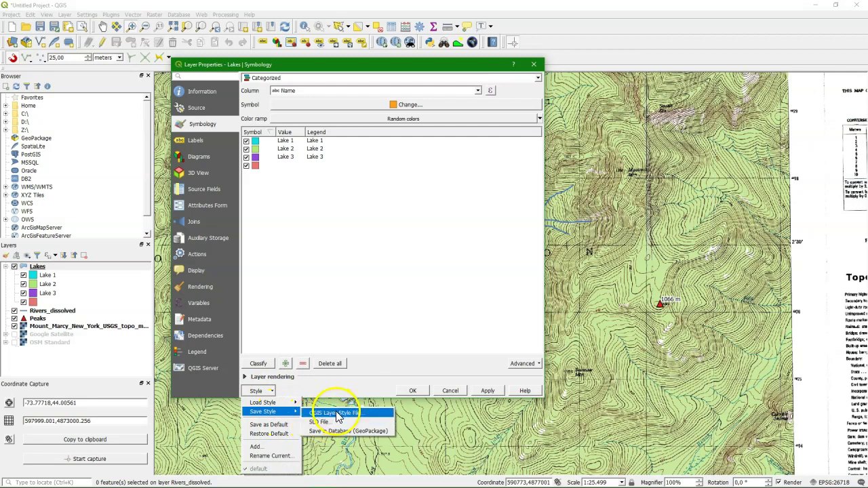
left_click(325, 432)
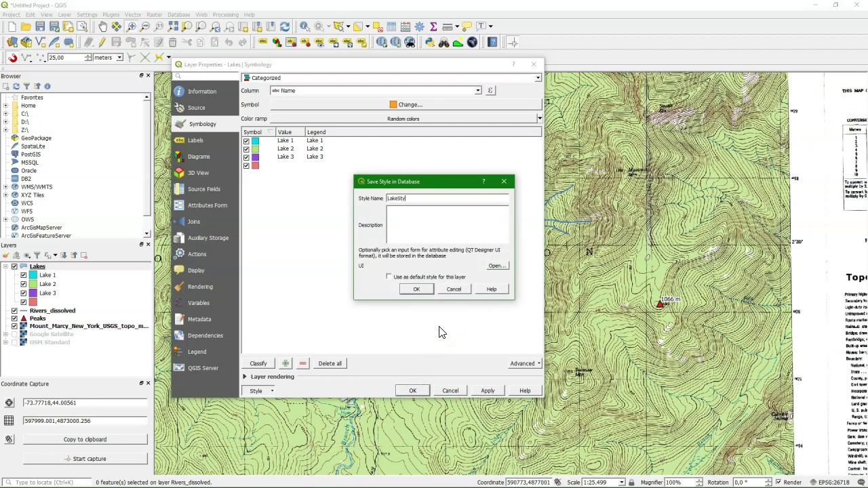
type("LakeStyle")
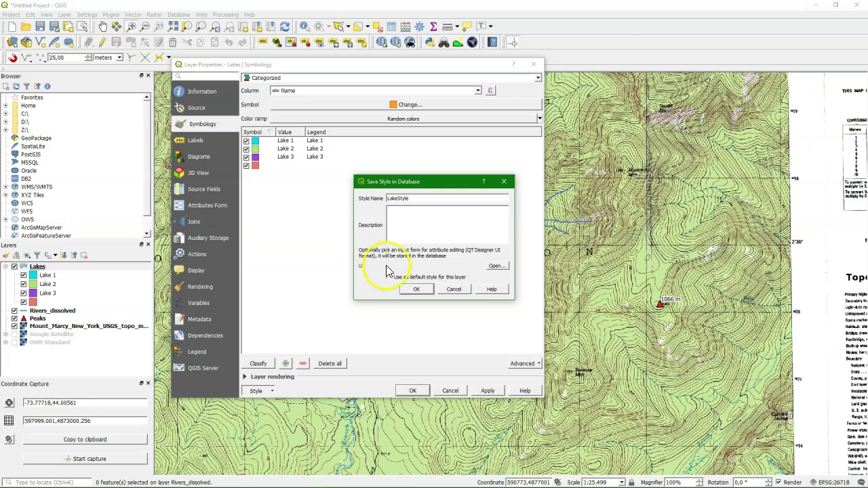
left_click(416, 216)
type("Styling of the lakes")
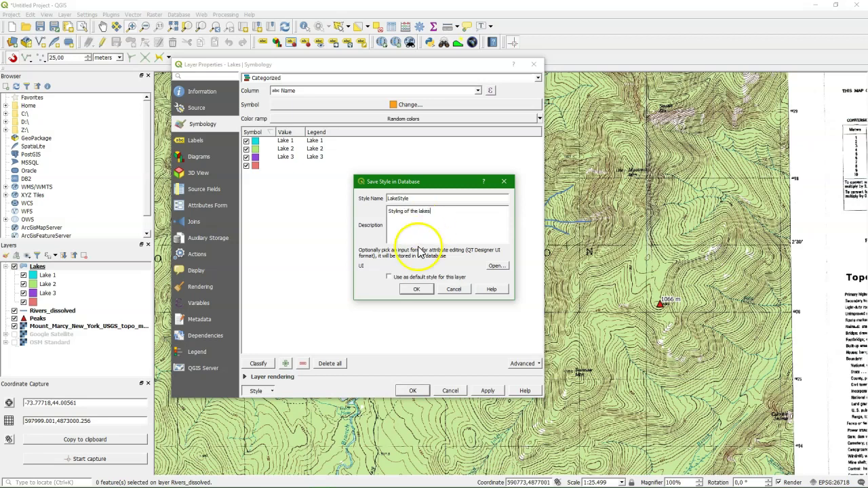
left_click(416, 292)
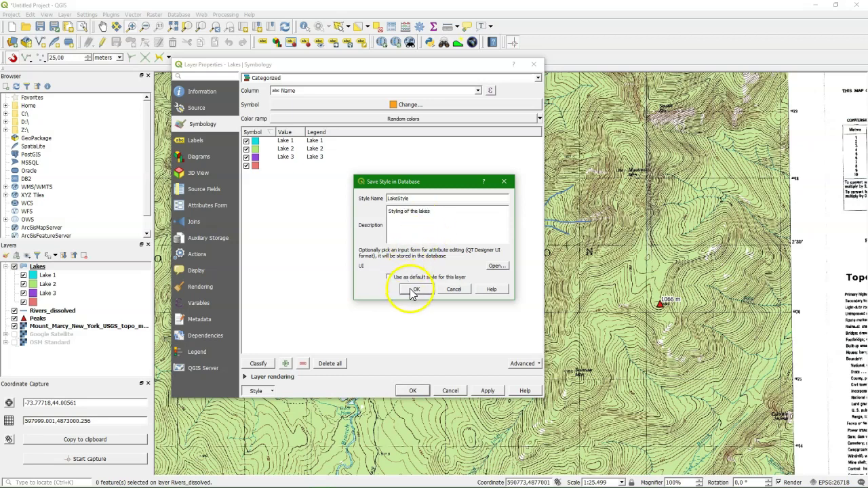
left_click(407, 277)
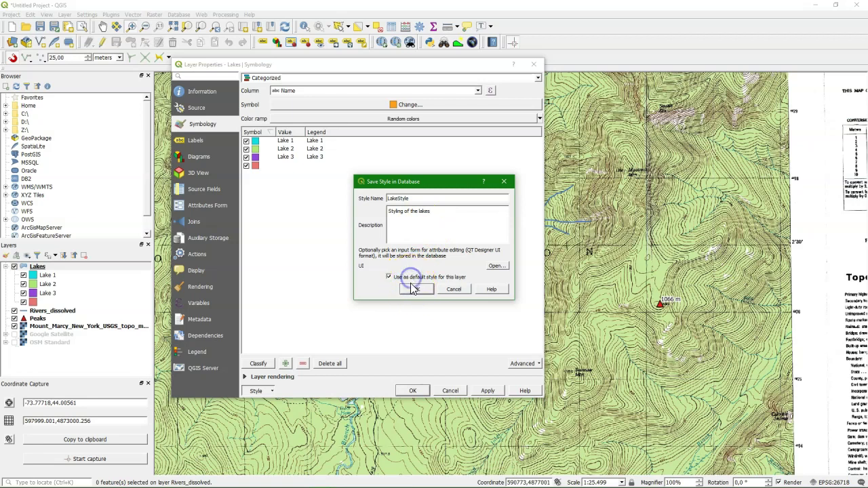
left_click(413, 290)
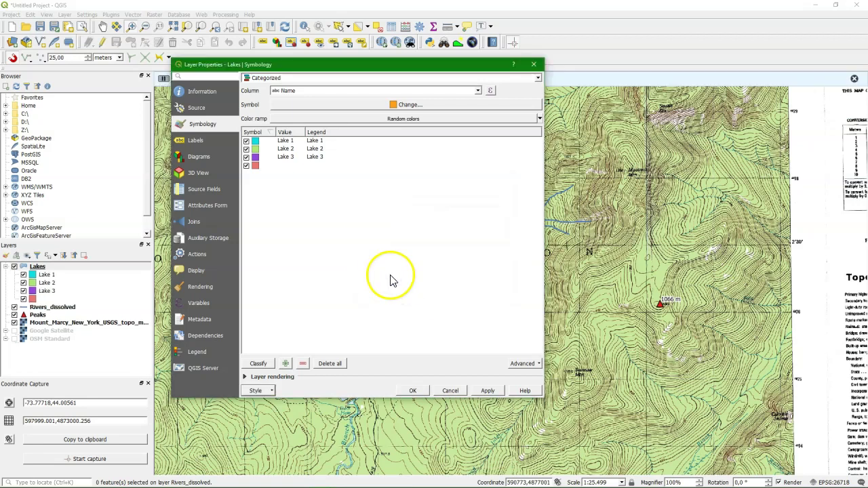
left_click(535, 67)
Step: Save the Rivers_dissolved style in the GeoPackage as default RiversStyle, described 'Style of the rivers'
left_click(56, 309)
right_click(56, 309)
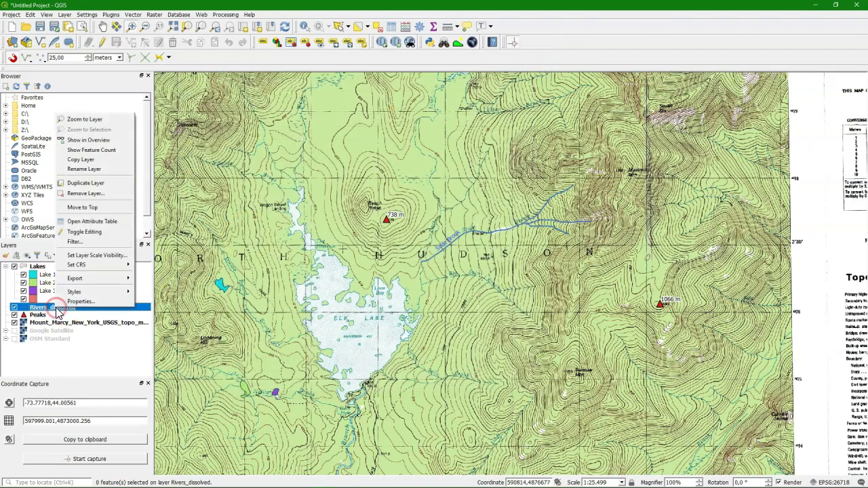
left_click(87, 305)
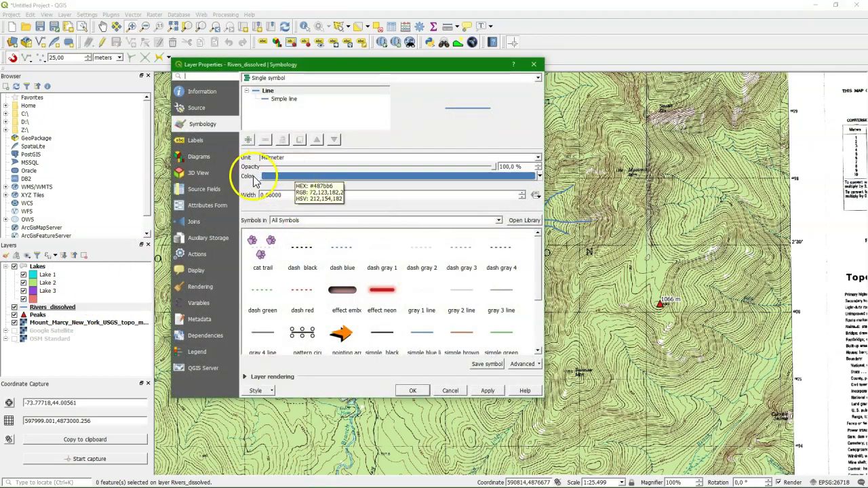
left_click(270, 391)
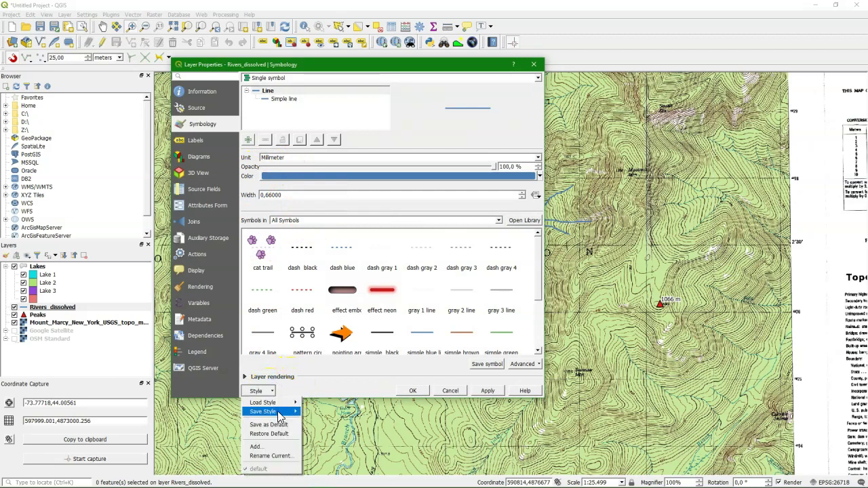
mouse_move(271, 412)
left_click(346, 431)
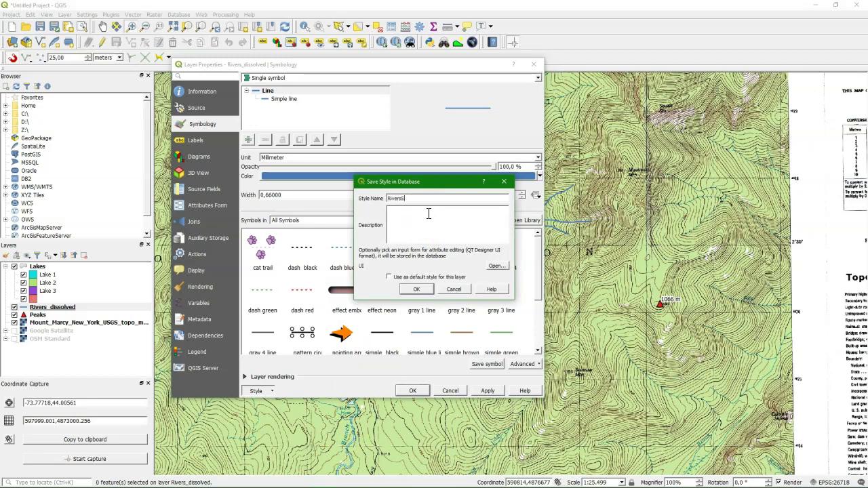
left_click(429, 214)
type("Style")
left_click(389, 276)
left_click(420, 290)
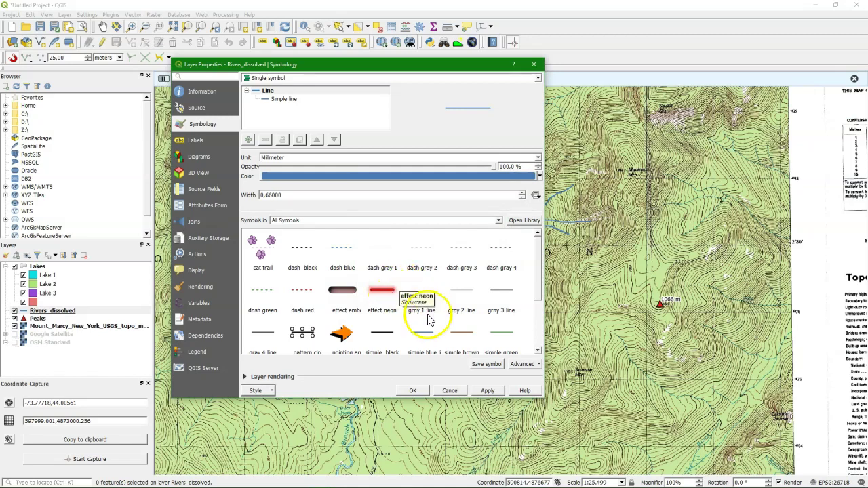
left_click(413, 392)
left_click(38, 318)
Step: Save the Peaks style in the GeoPackage as PeaksStyle, described 'Style of the peaks'
right_click(39, 319)
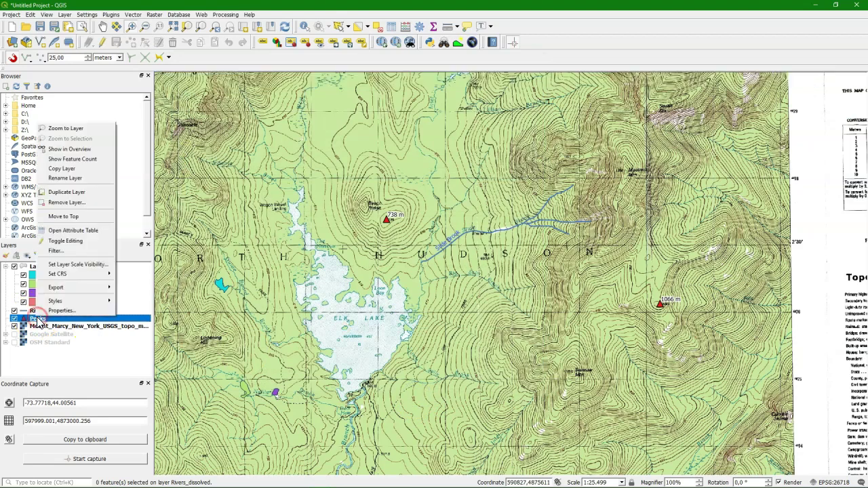
left_click(54, 310)
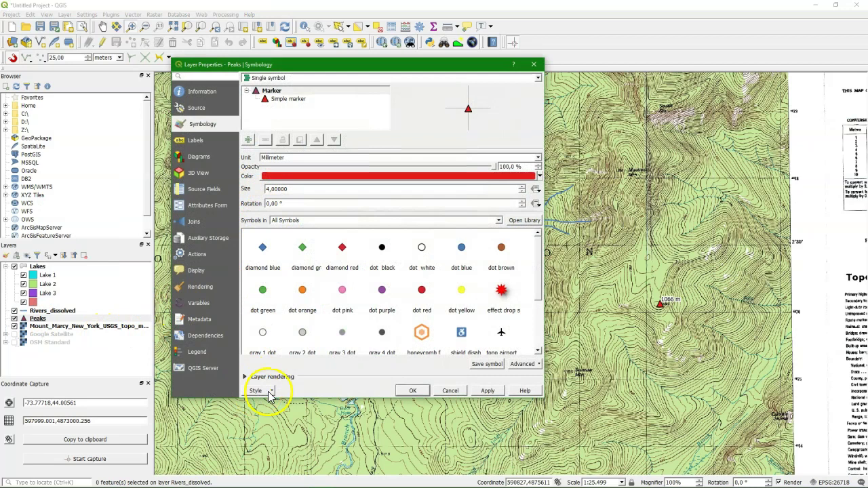
left_click(270, 393)
mouse_move(268, 411)
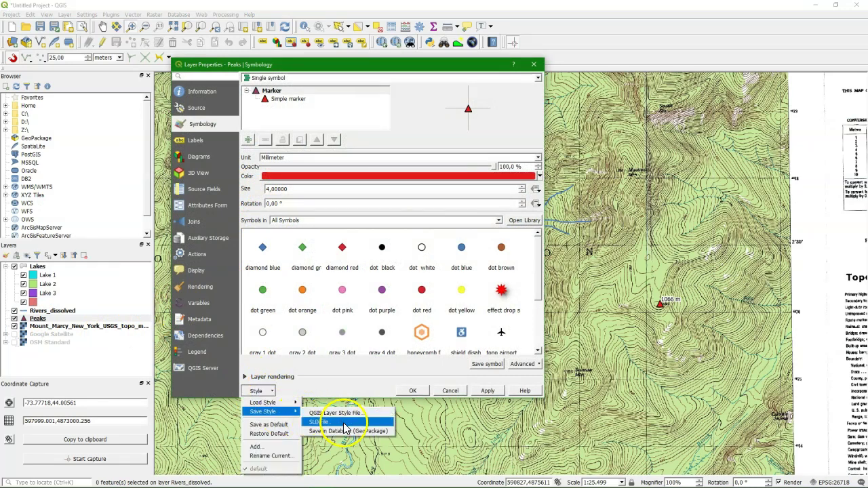
left_click(348, 432)
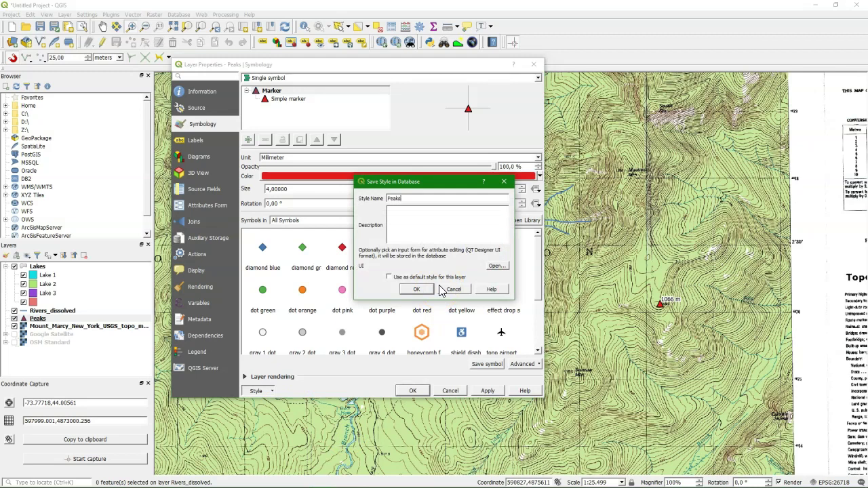
type("PeaksStyle")
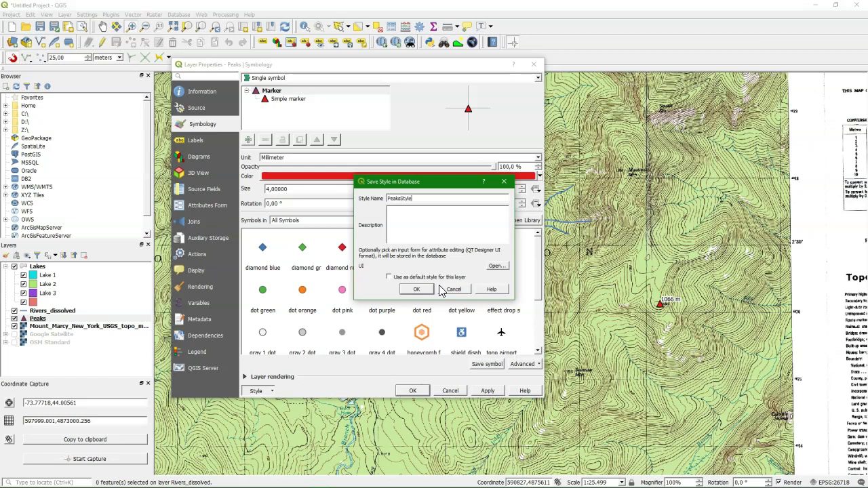
left_click(401, 210)
type("Style of t")
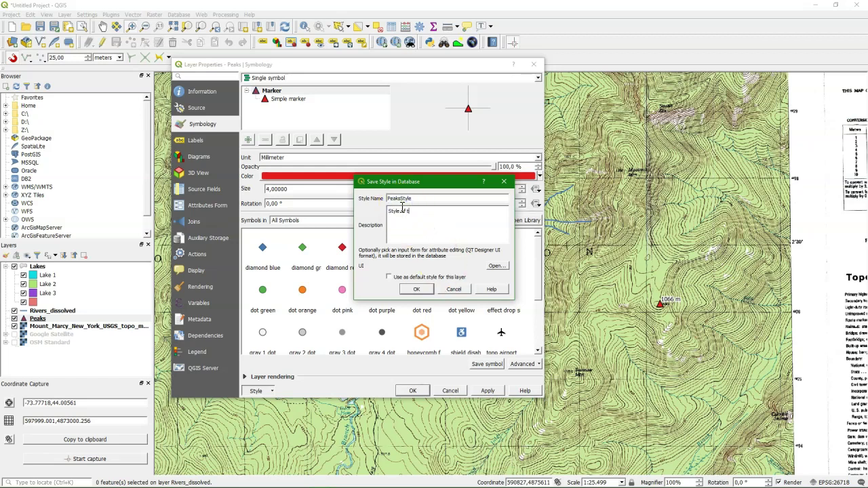
type("he peaks")
left_click(414, 288)
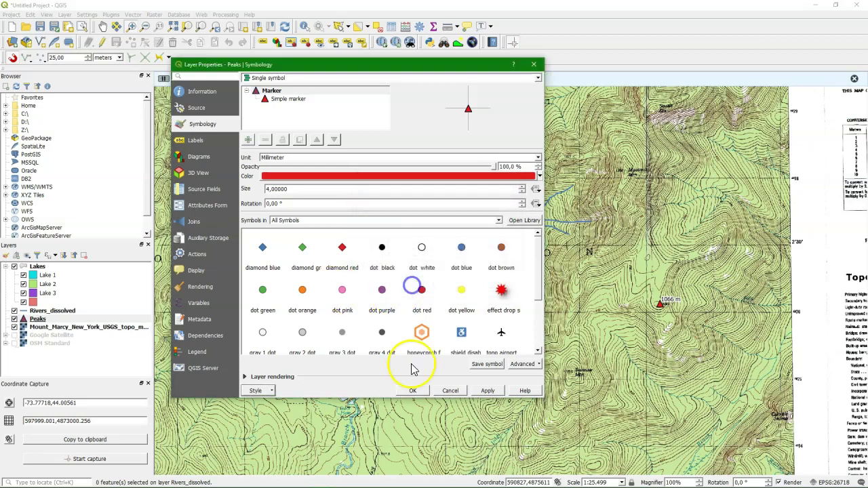
left_click(413, 390)
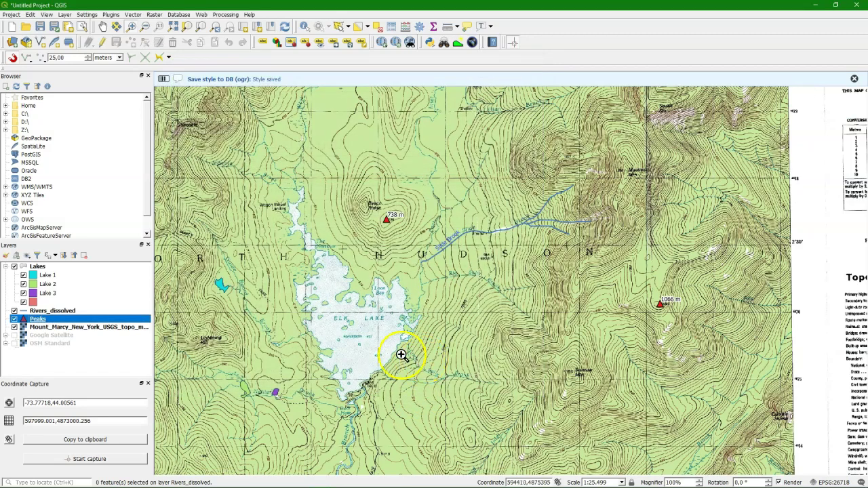
Step: Remove the Lakes, Rivers_dissolved and Peaks layers from the project
left_click(42, 268, "shift")
right_click(42, 269)
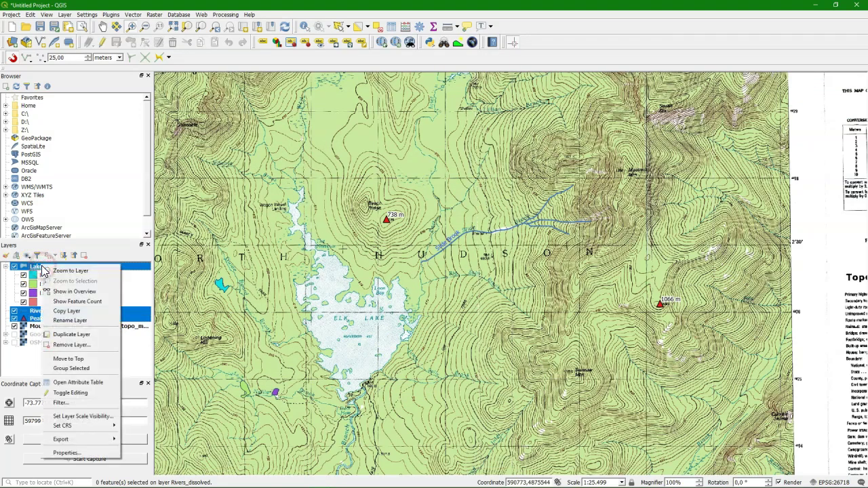
left_click(74, 345)
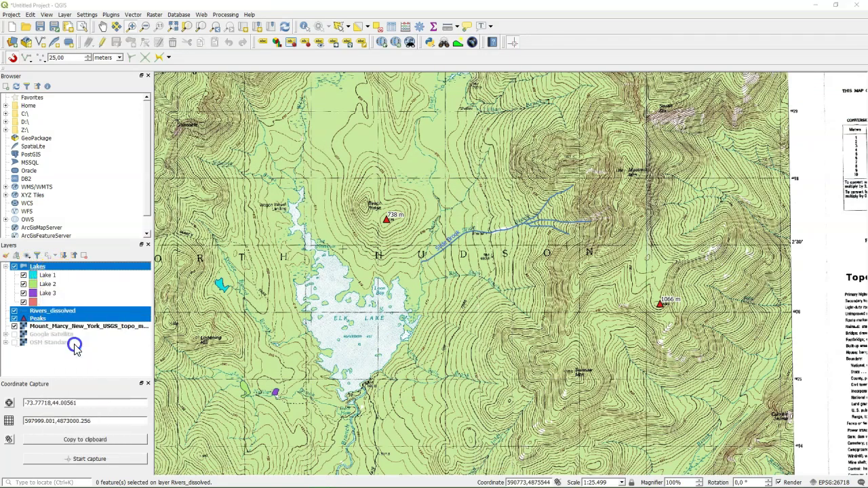
left_click(414, 257)
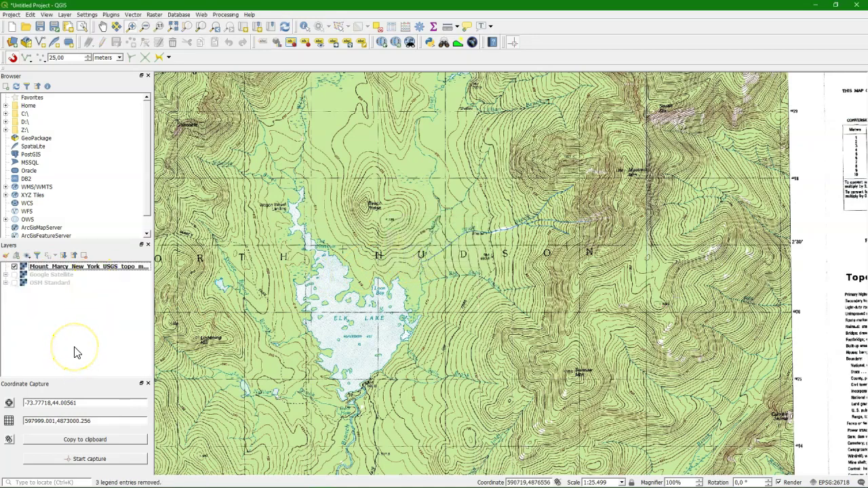
Step: Add Lakes, Peaks and Rivers_dissolved back from Z:\QGIS_Exercises\Exercise_1\Mount_Marcy.gpkg
left_click(6, 129)
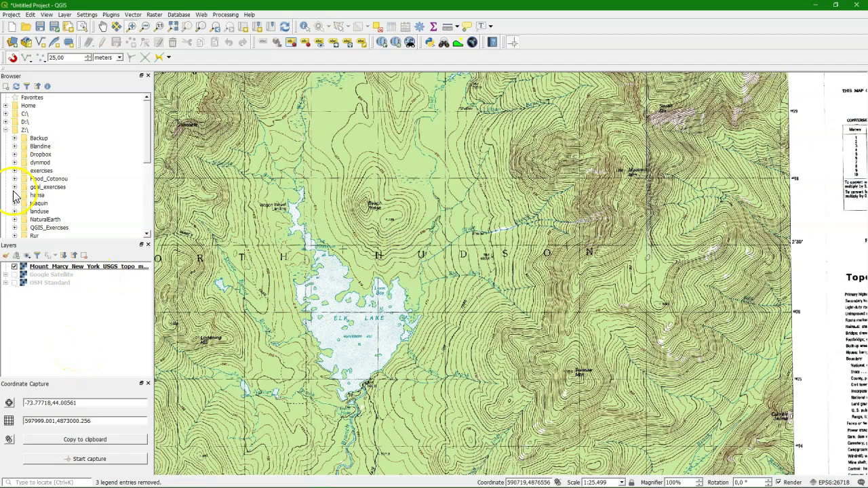
left_click(14, 227)
left_click(24, 211)
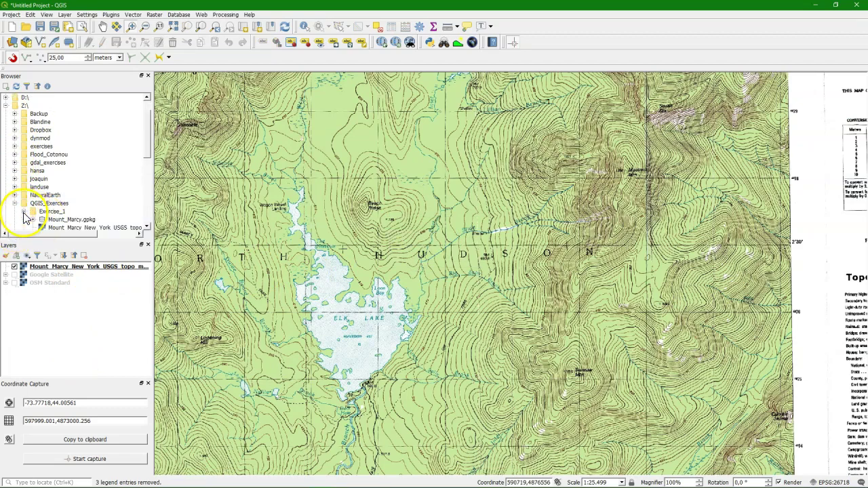
left_click(75, 220)
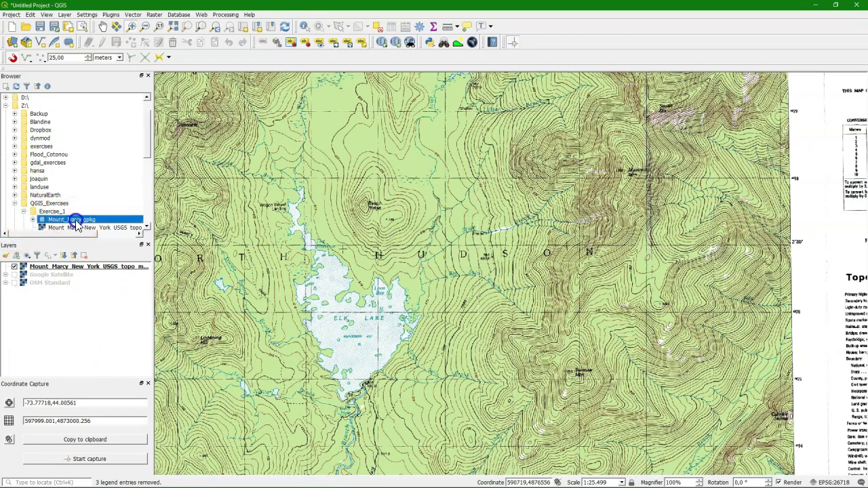
left_click(32, 219)
scroll(9, 203, "down", 2)
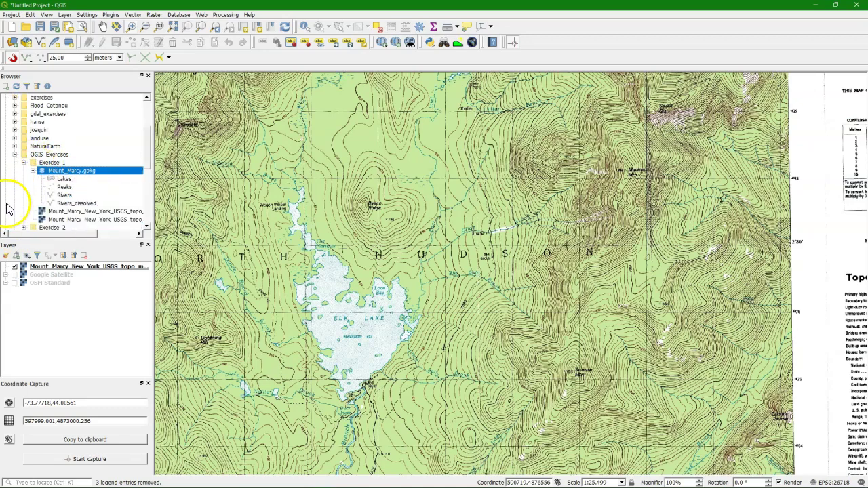
left_click(64, 178)
left_click(65, 186, "shift")
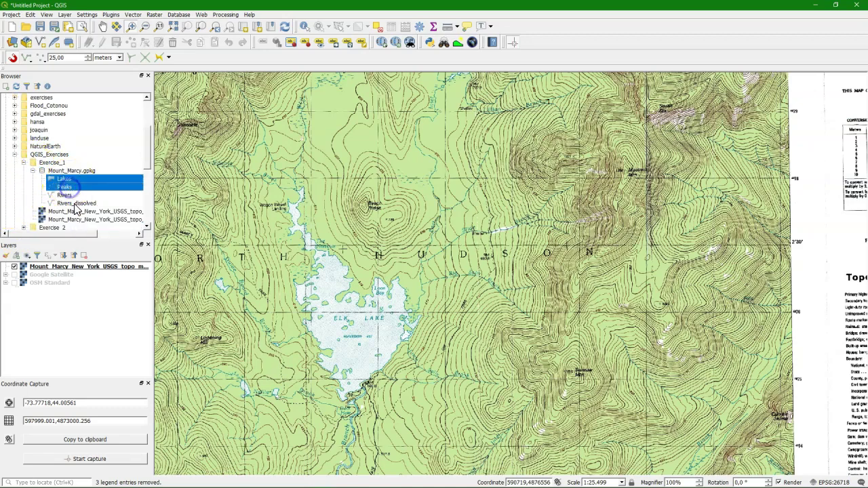
left_click(76, 204, "ctrl")
left_click_drag(76, 207, 339, 179)
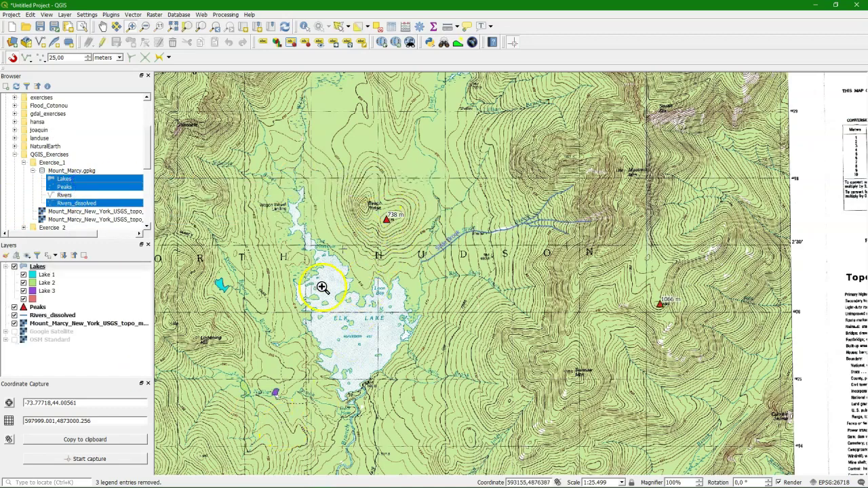